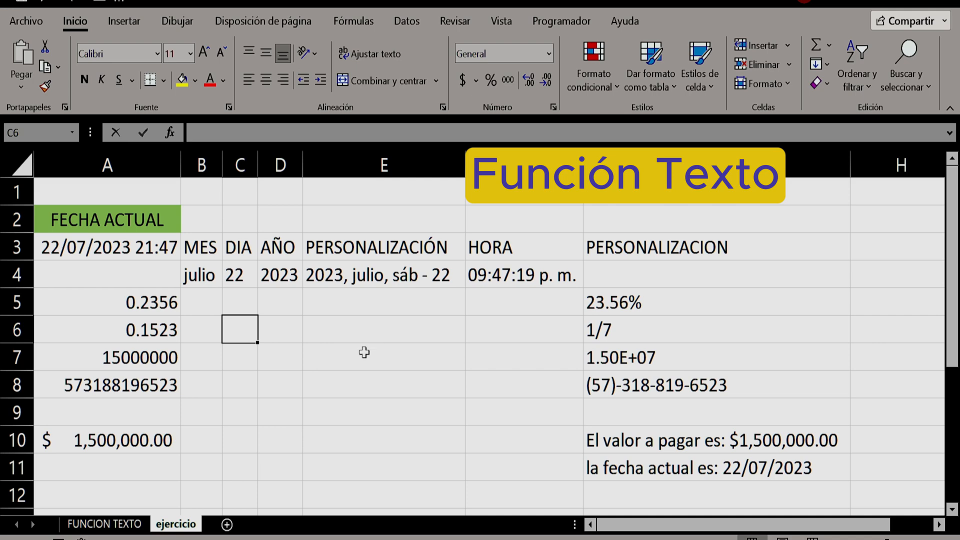
Review the finished TEXTO examples on the ejercicio sheet: date parts in row 4, number formats in rows 5 to 8, and combined texts in G10:G11
left_click(193, 273)
left_click_drag(193, 273, 502, 291)
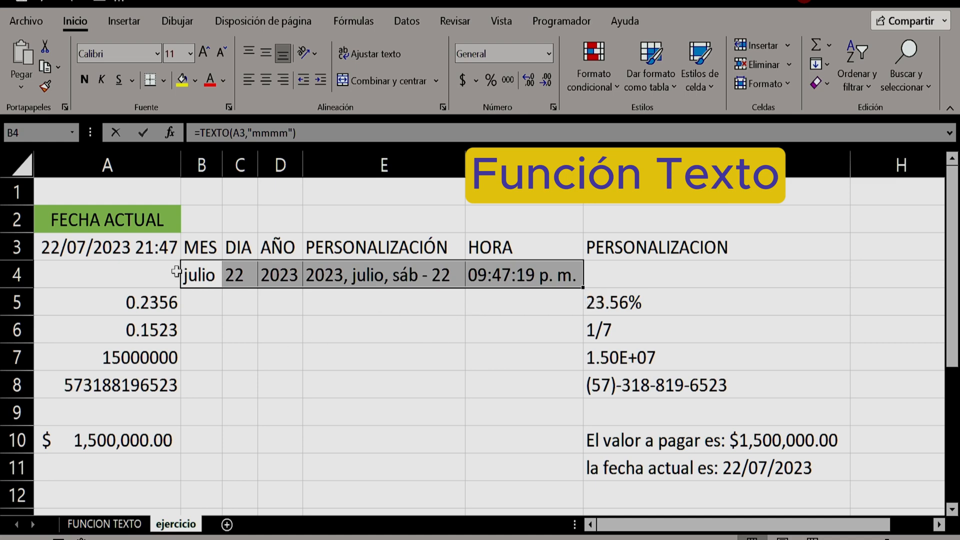
left_click_drag(122, 302, 613, 318)
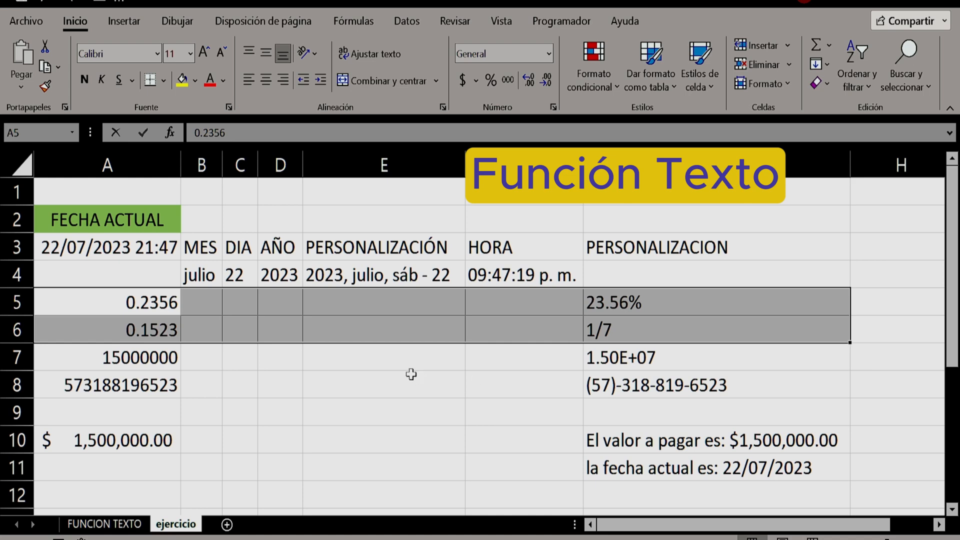
left_click_drag(91, 358, 671, 355)
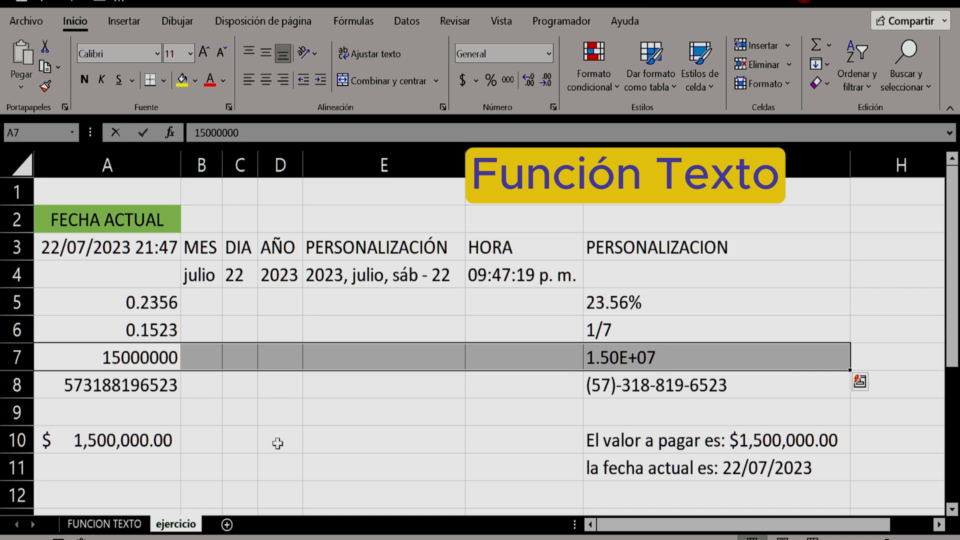
left_click(58, 387)
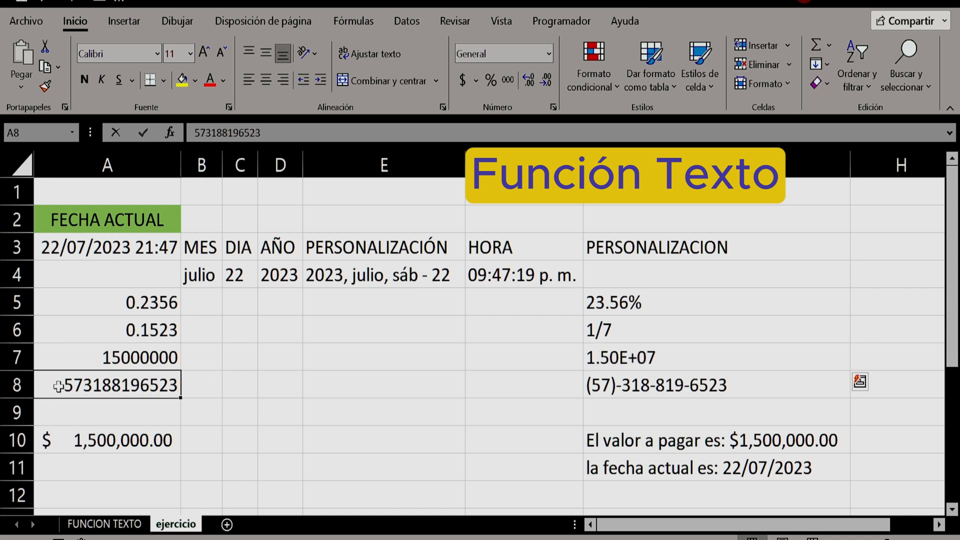
left_click_drag(59, 386, 707, 385)
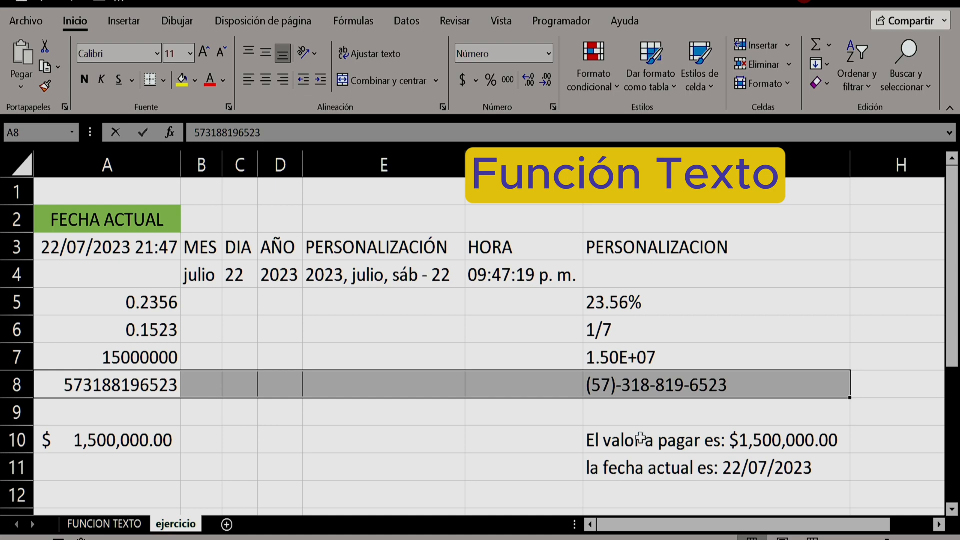
left_click_drag(640, 439, 749, 464)
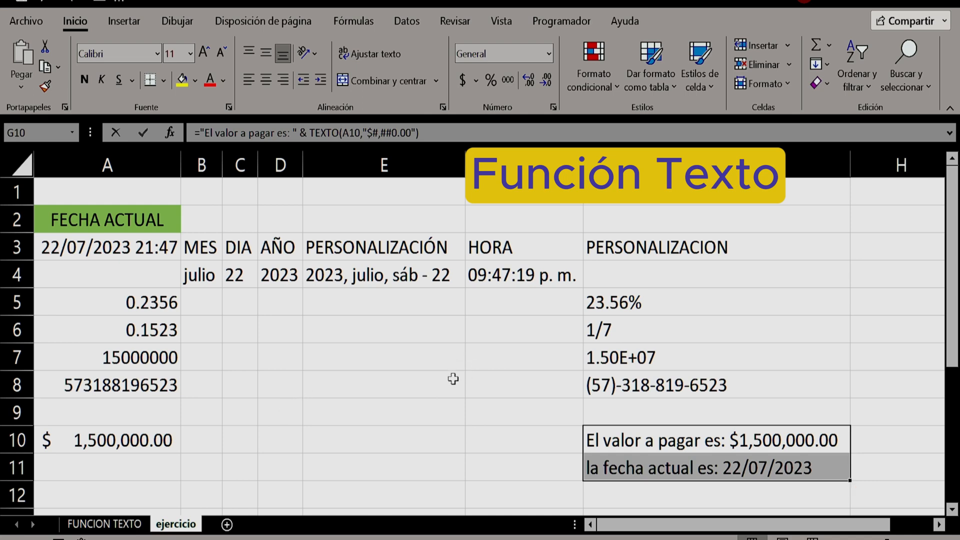
left_click(354, 394)
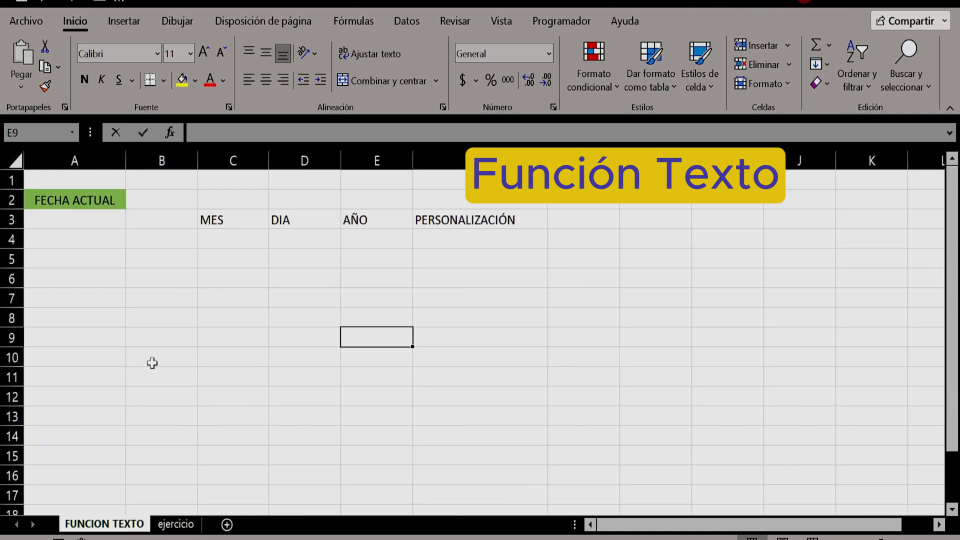
On the FUNCION TEXTO sheet, enter =AHORA() in cell A3 under FECHA ACTUAL
left_click(103, 223)
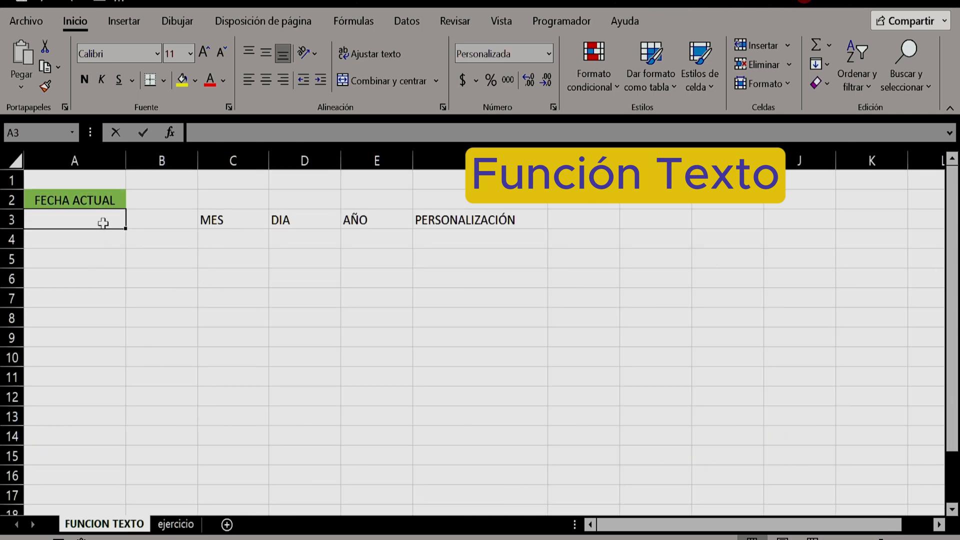
type("=aho")
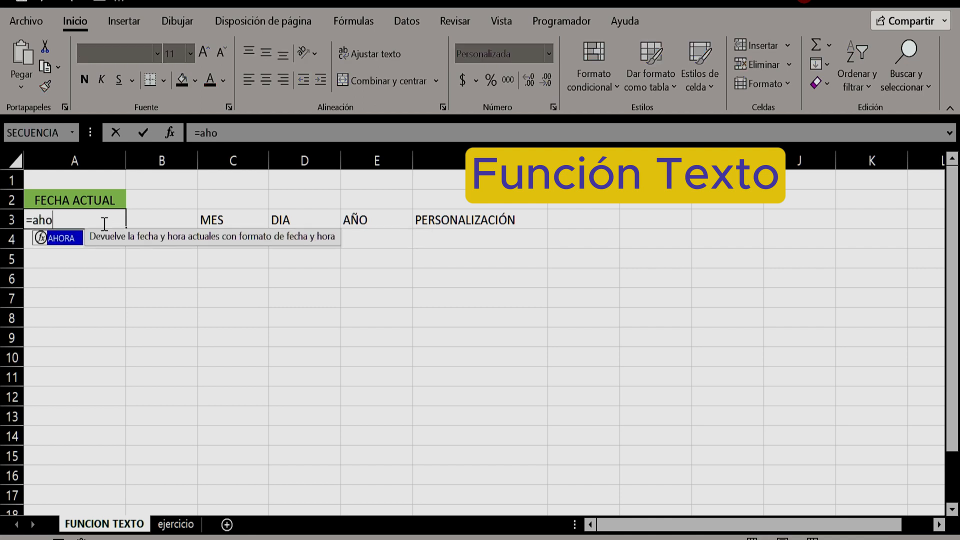
type("ra ")
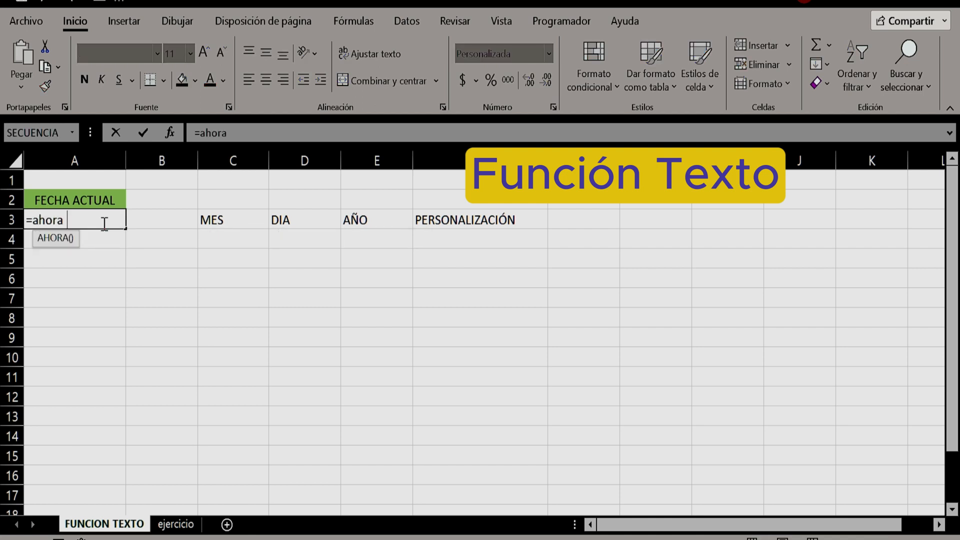
type("()")
key("Return")
left_click(103, 223)
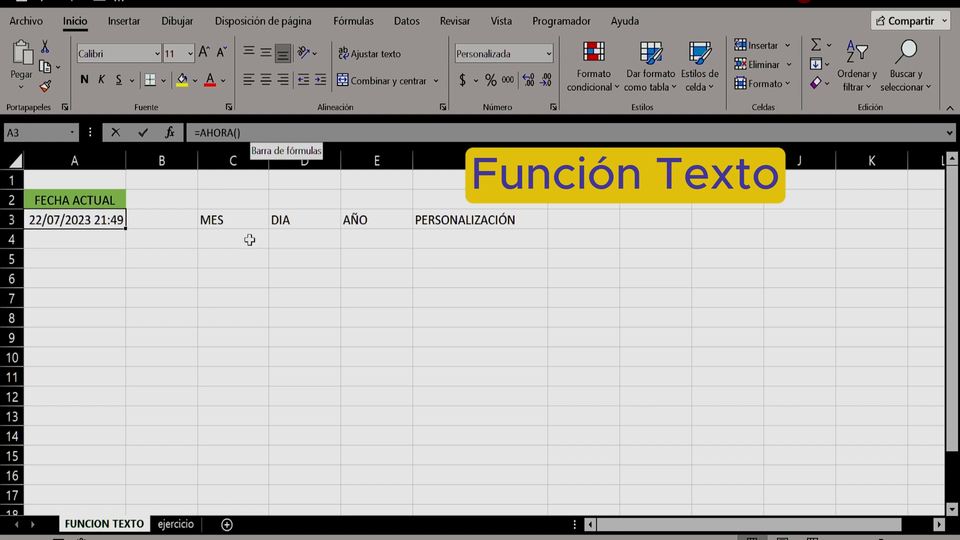
Enter =TEXTO(A3,"m") in cell C4 under MES to extract the month number from the current date
left_click(228, 238)
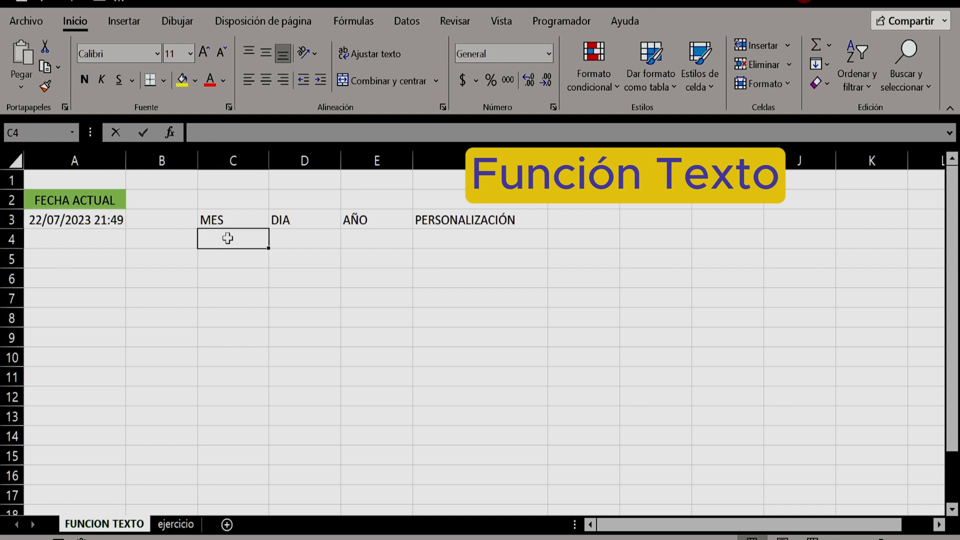
type("=texto")
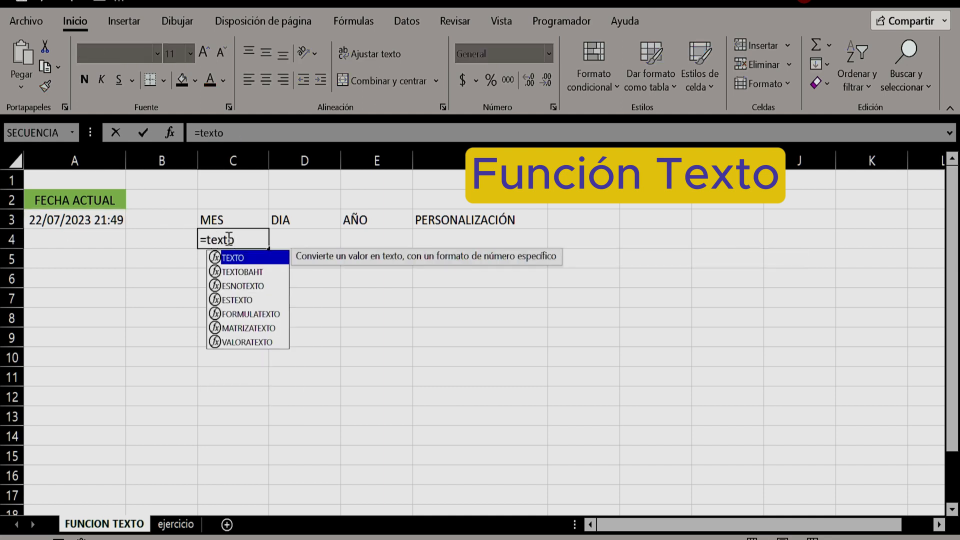
type("(")
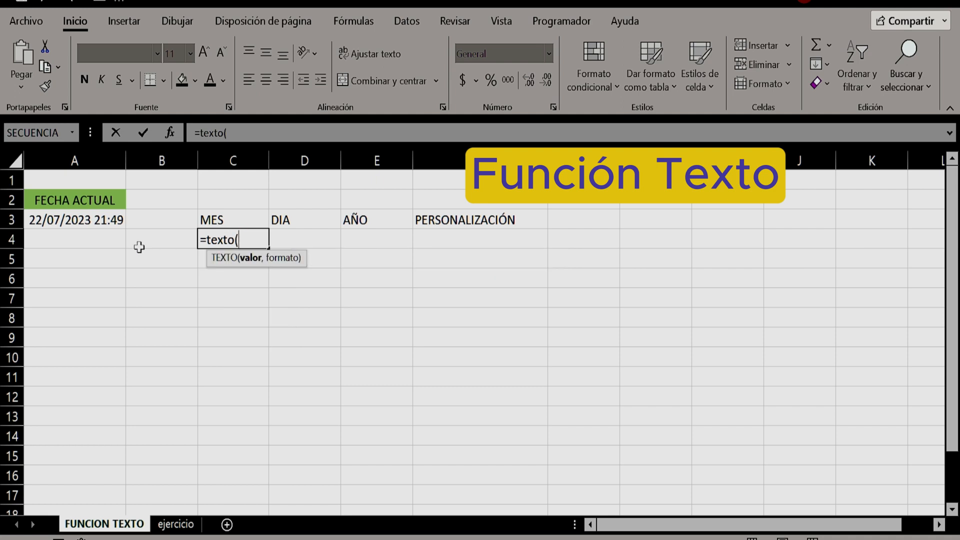
left_click(65, 223)
type(",")
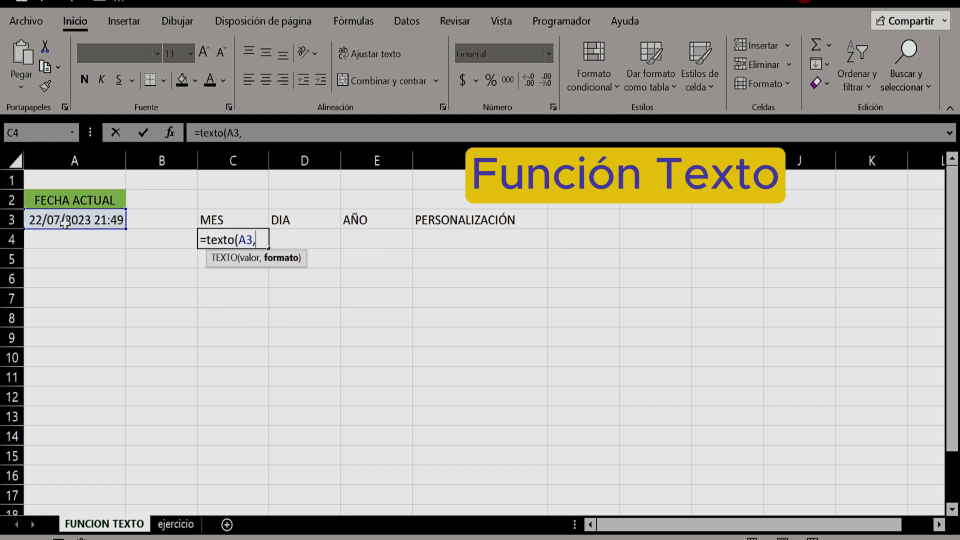
type("\"m\")")
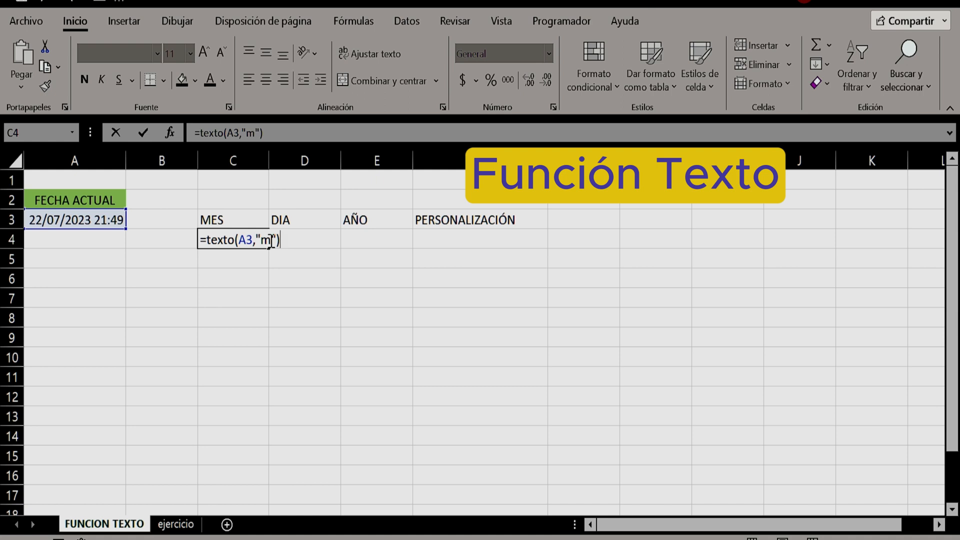
key("Return")
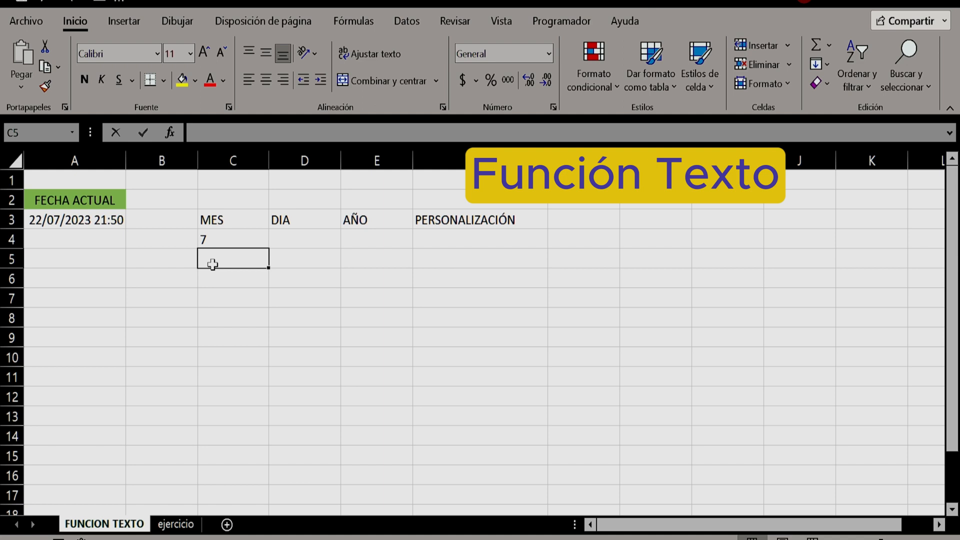
Enter =TEXTO(A3,"mm") in cell C5 to give the month as a two-digit number
type("=te")
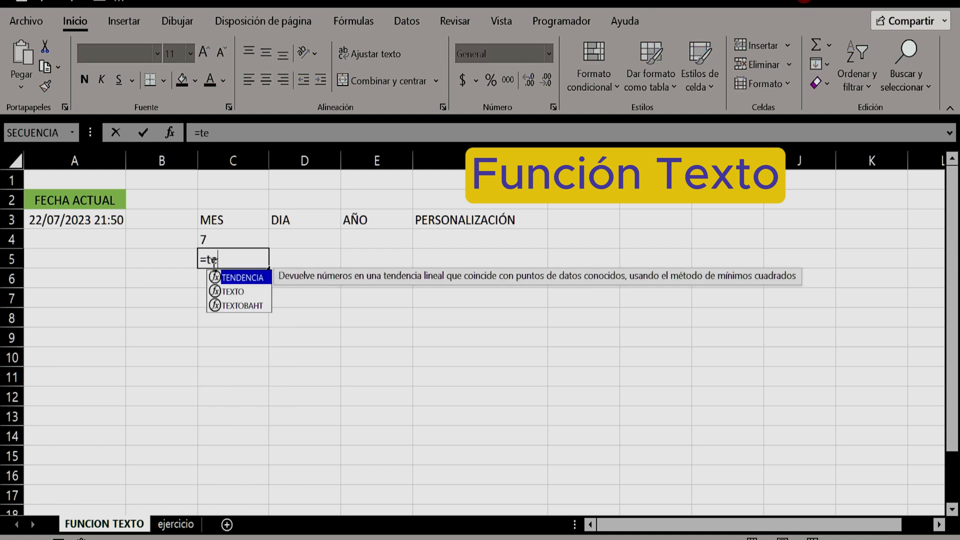
type("xto(")
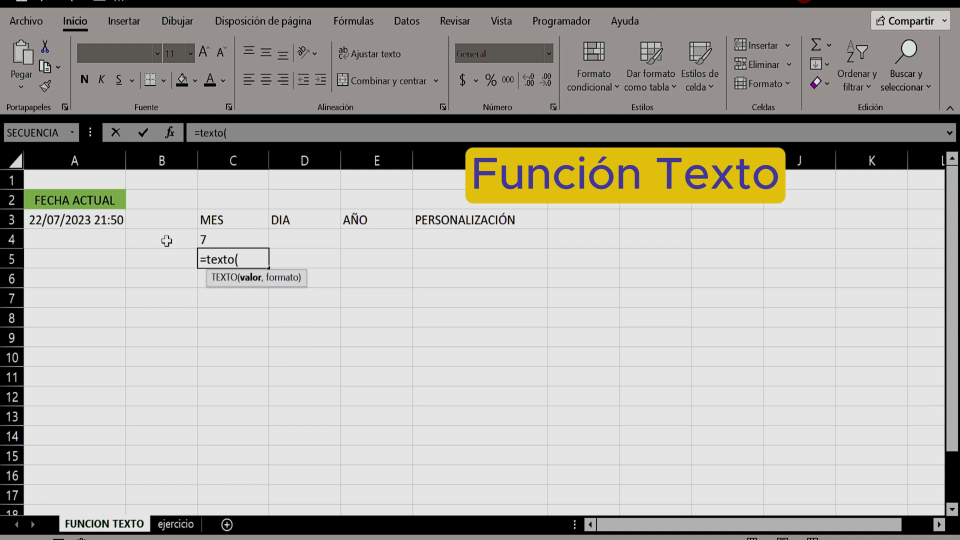
left_click(57, 222)
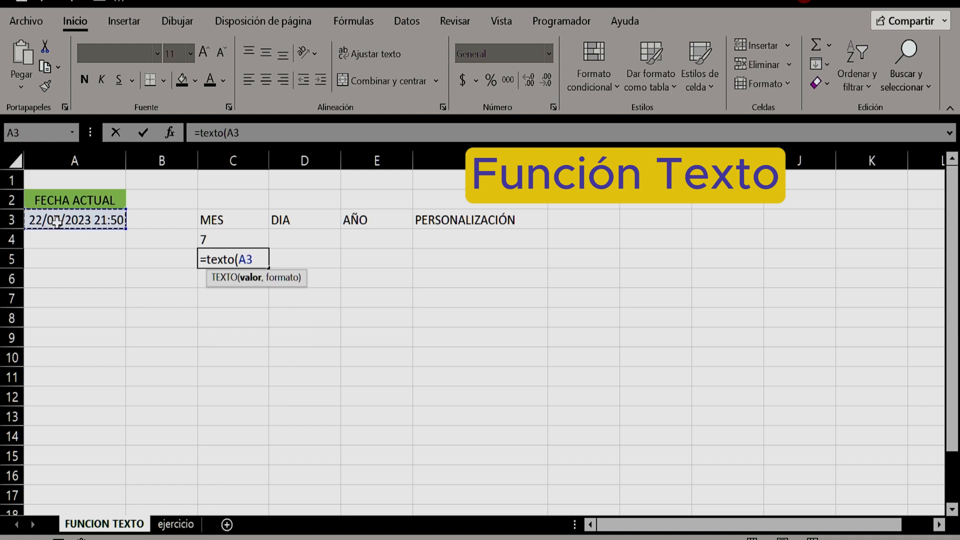
type(",")
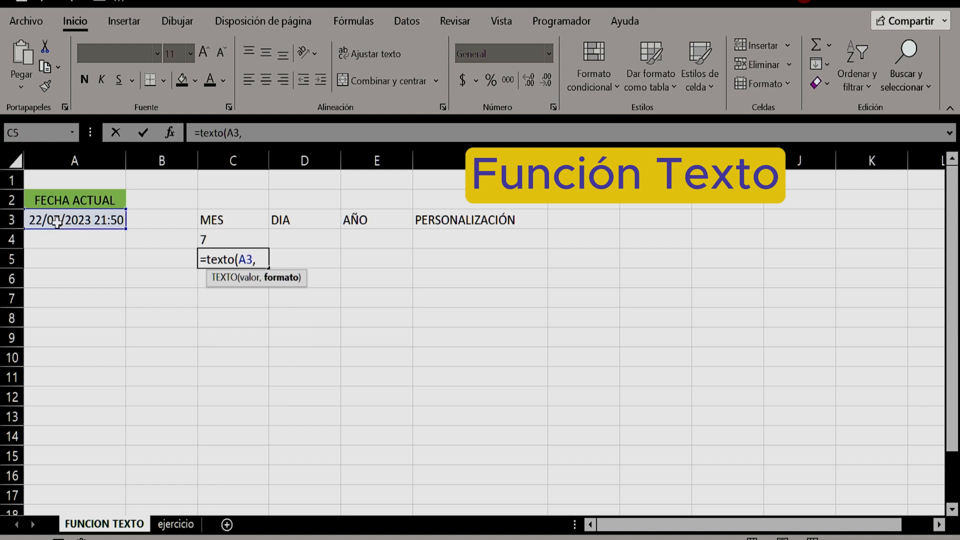
type("\"mm\")")
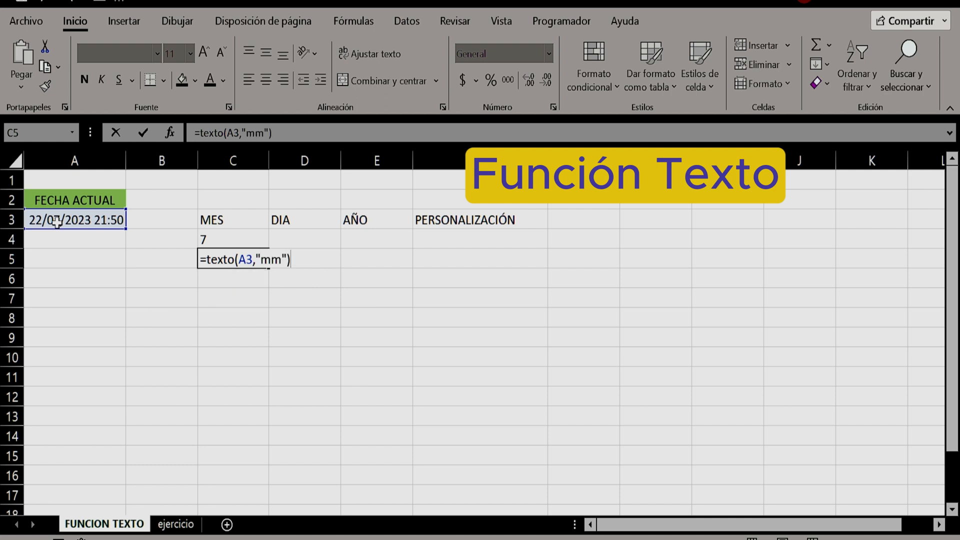
key("Return")
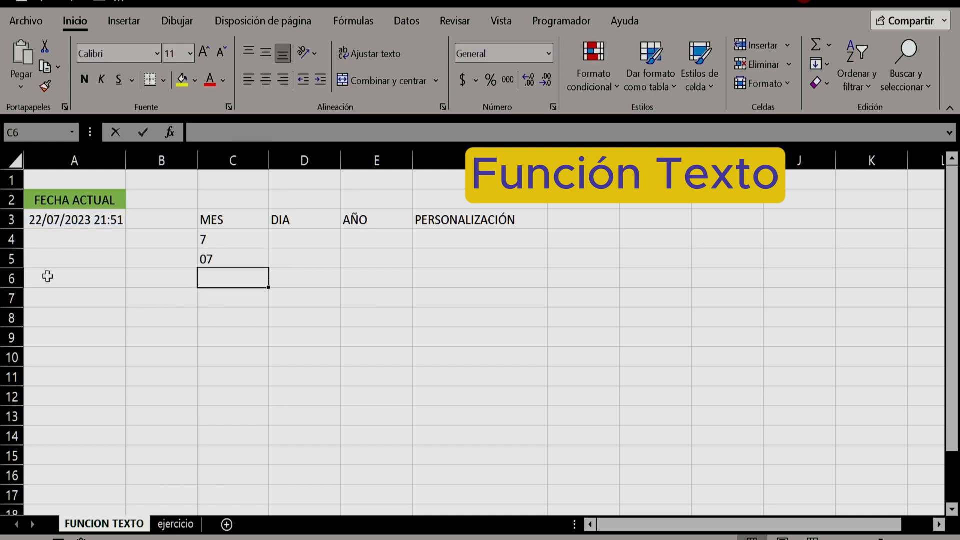
Enter =TEXTO(A3,"mmm") in cell C6 to give the abbreviated month name
type("=texto(")
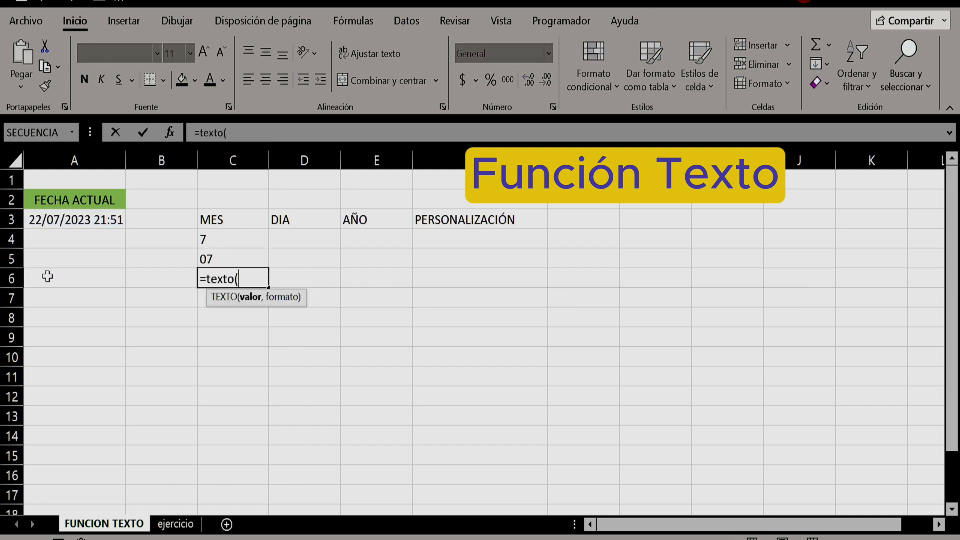
left_click(46, 220)
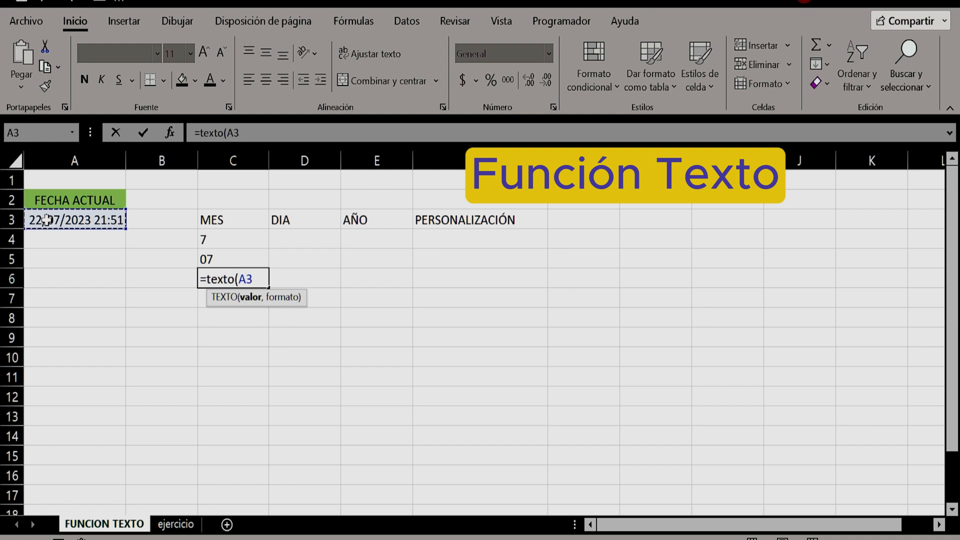
type(",\"")
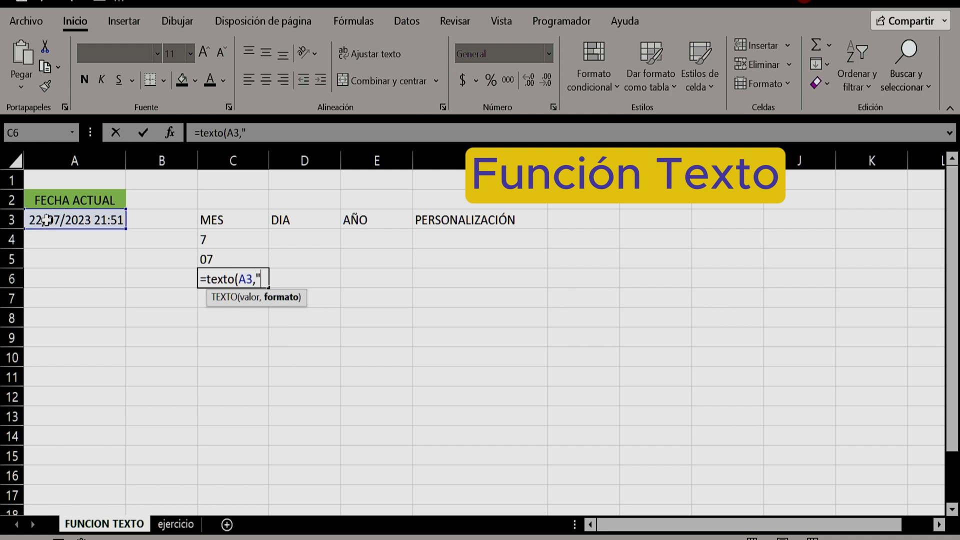
type("mmm\"")
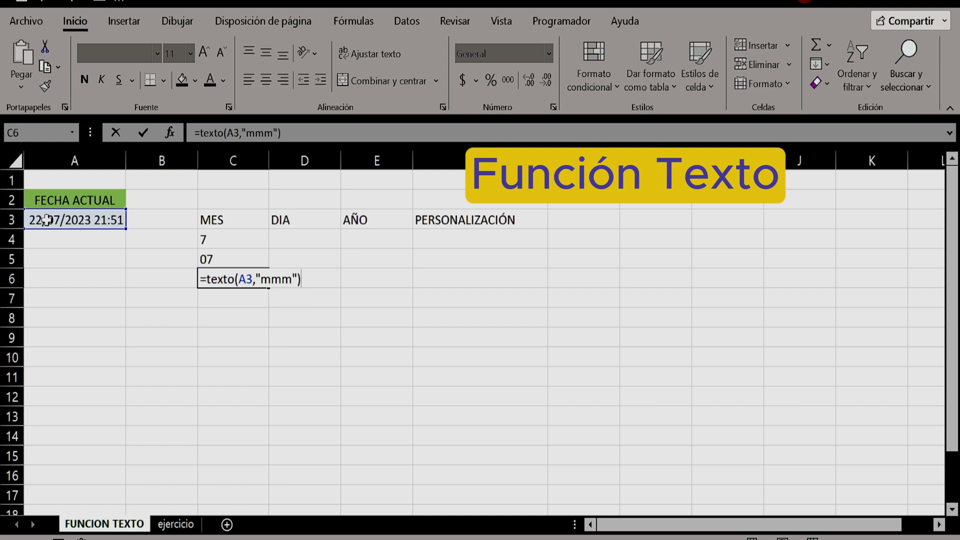
key("Return")
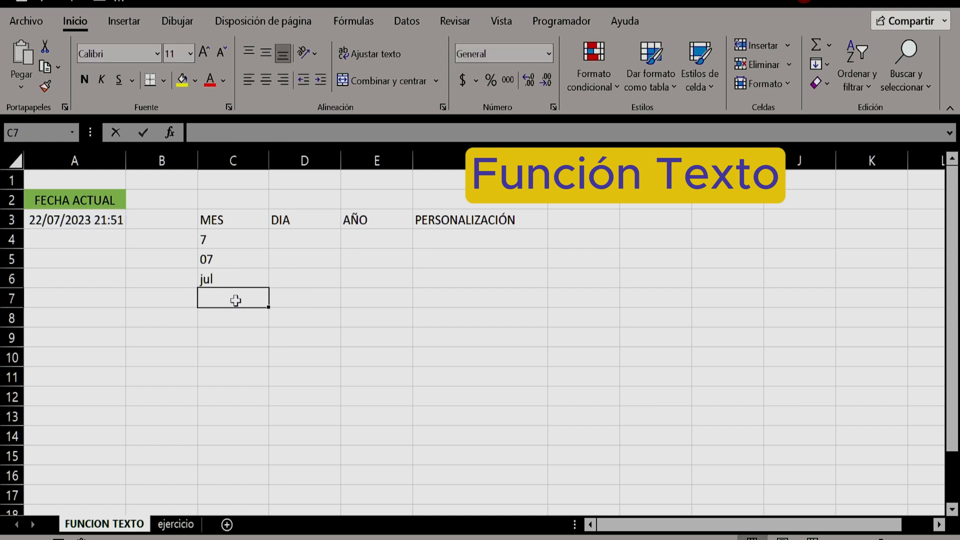
Enter =TEXTO(A3,"mmmm") in cell C7 to give the full month name, and check its formula
type("=text")
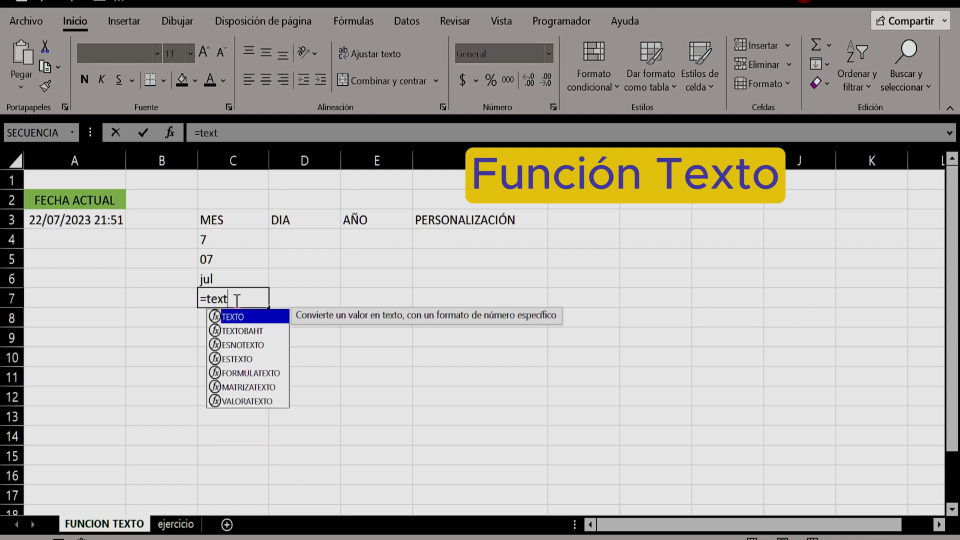
type("o(")
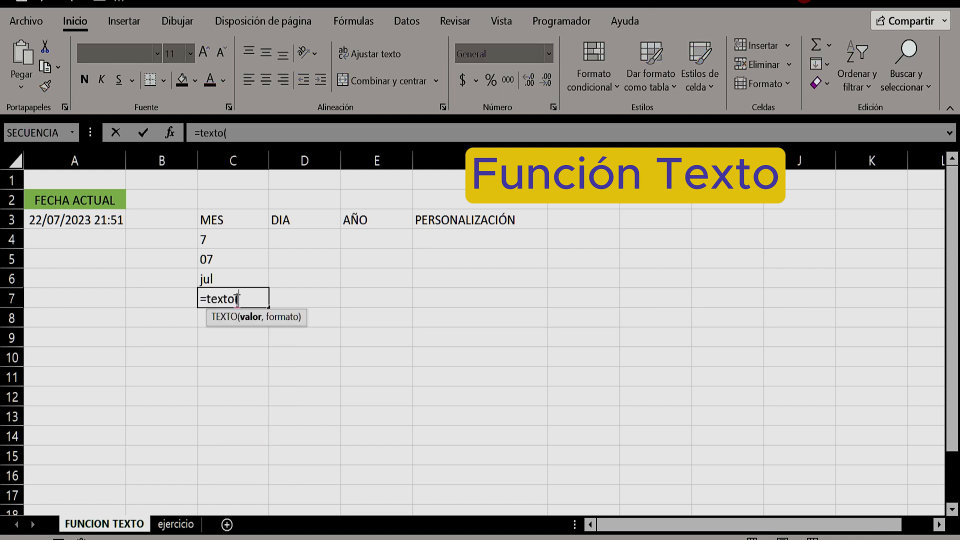
left_click(70, 220)
type(",\"")
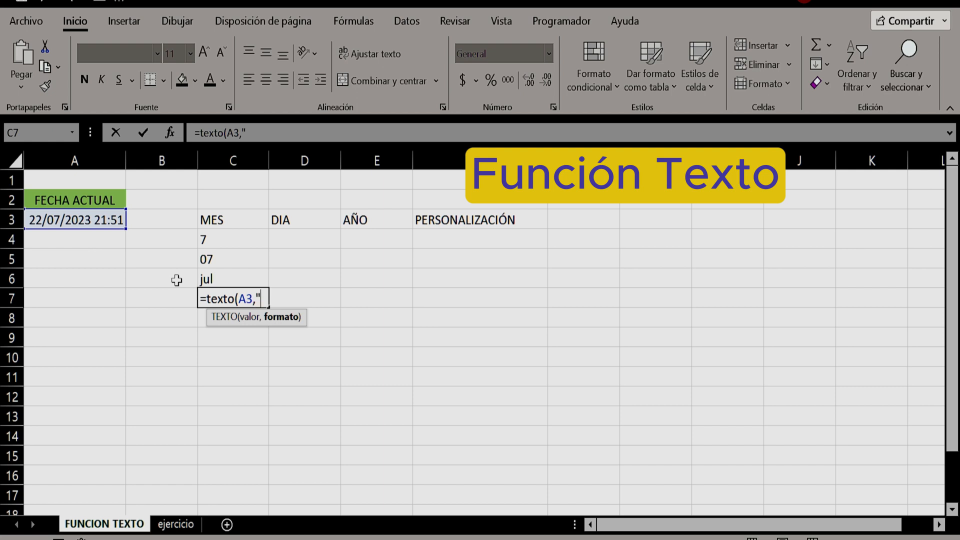
type("mmmm\")")
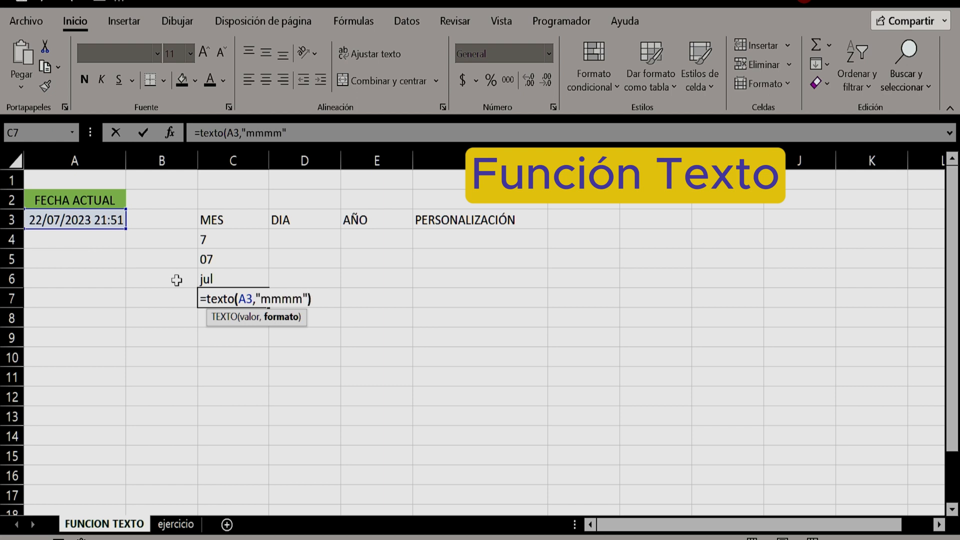
key("Return")
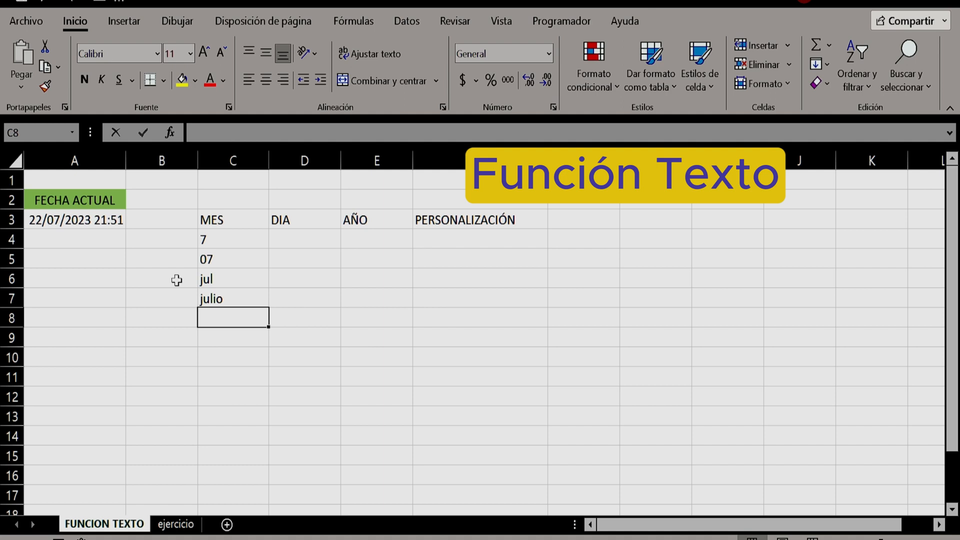
left_click(217, 299)
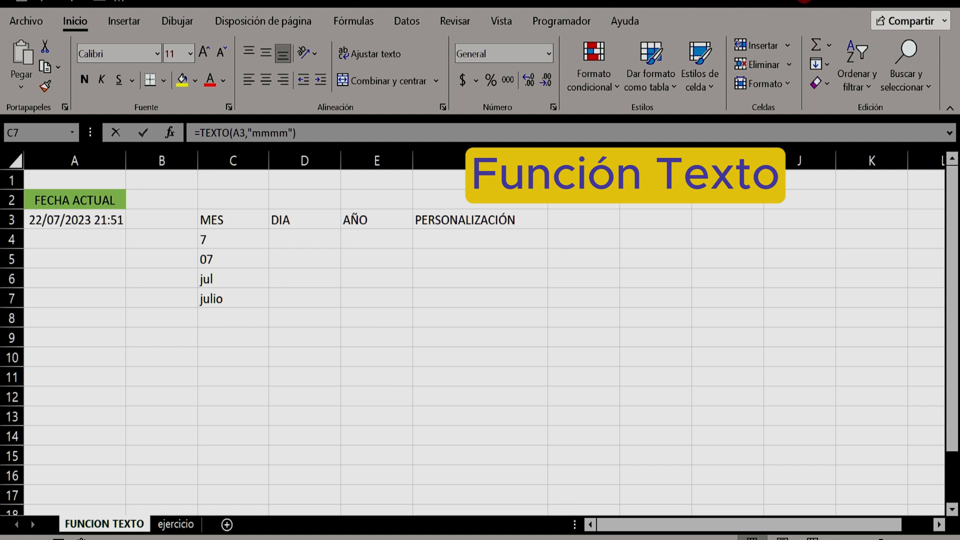
Enter =TEXTO(A3,"d") in cell D4 under DIA to extract the day number from the current date
left_click(294, 240)
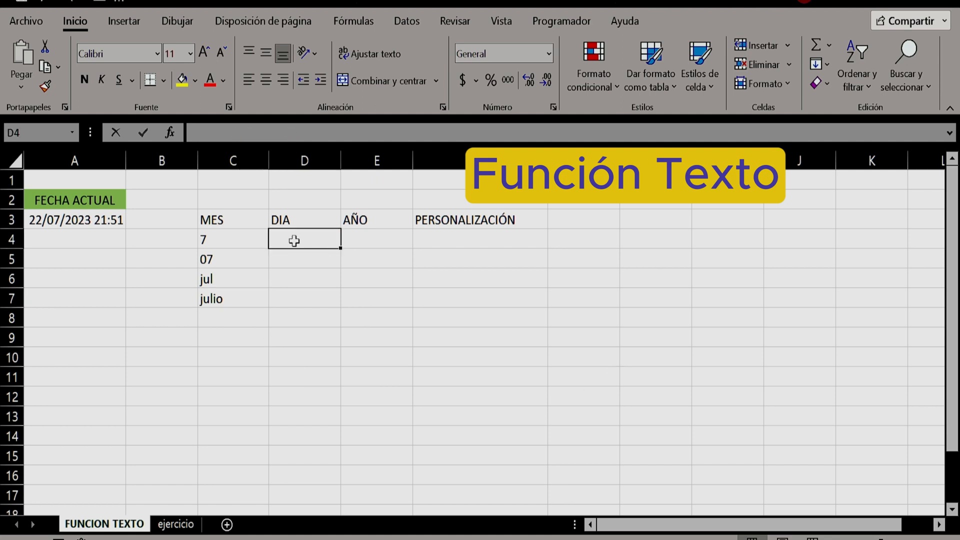
type("=")
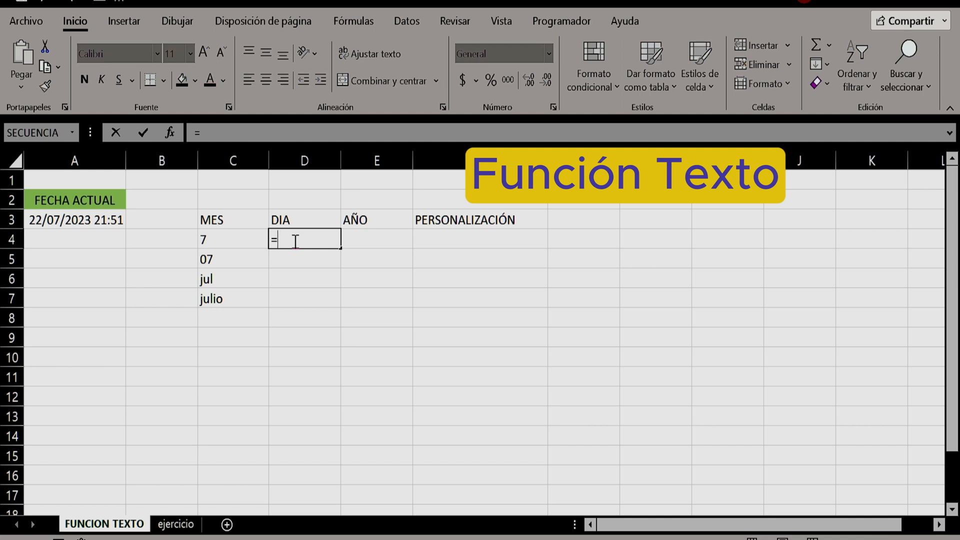
type("tex")
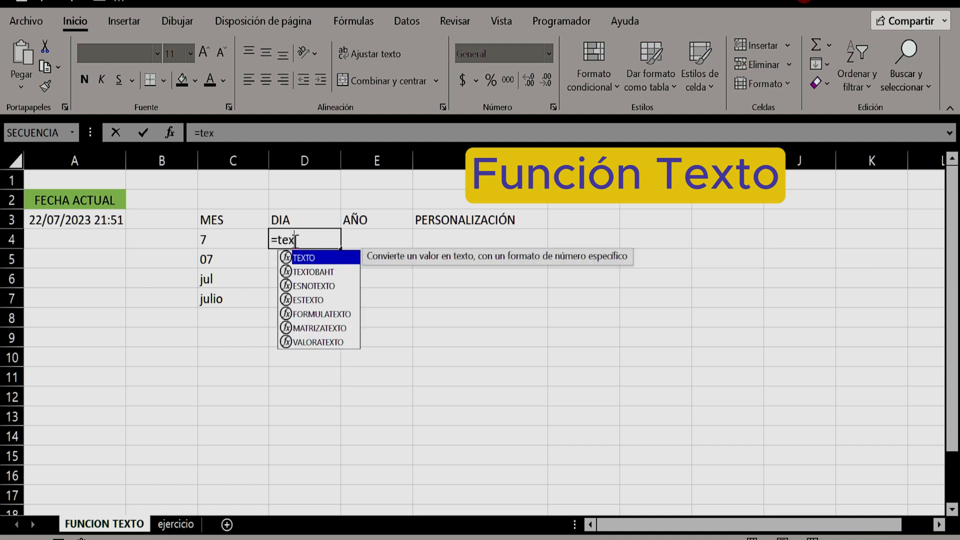
type("to(")
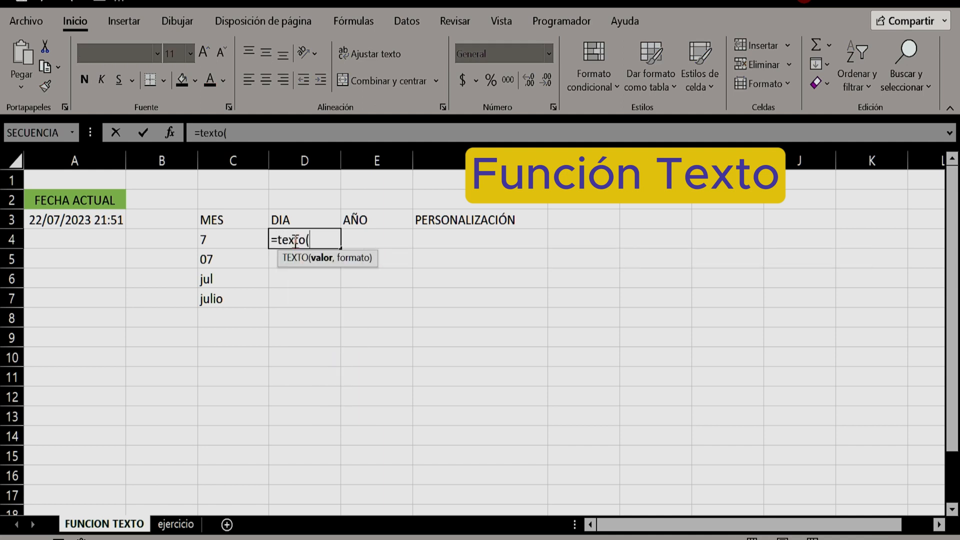
left_click(57, 223)
type(",")
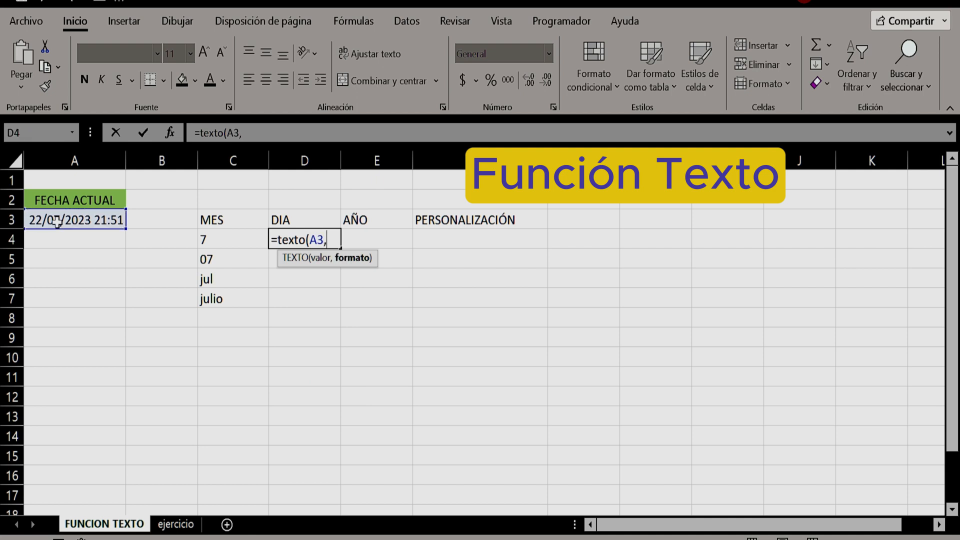
type("\"d\")")
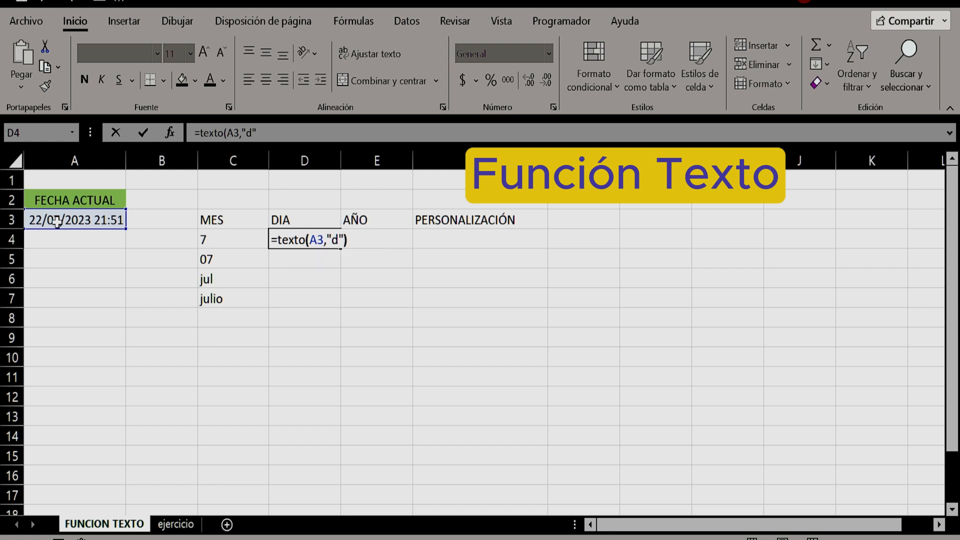
key("Return")
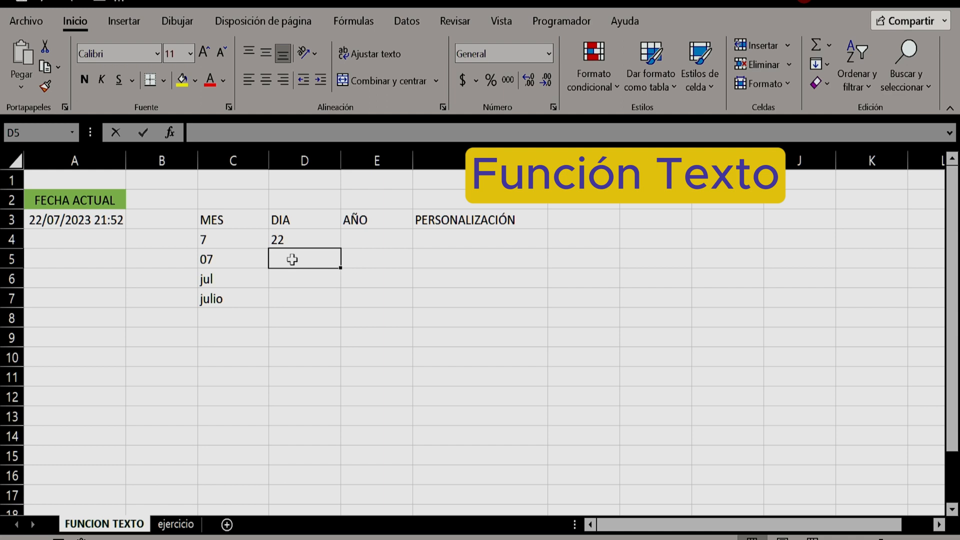
Enter =TEXTO(A3,"dd") in cell D5 to give the day as a two-digit number, and check its formula
type("=")
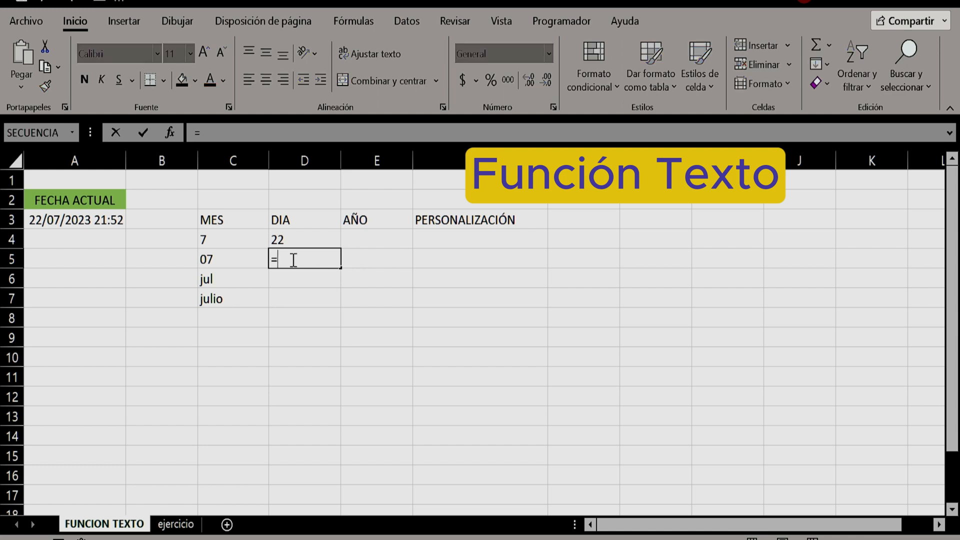
type("texto(")
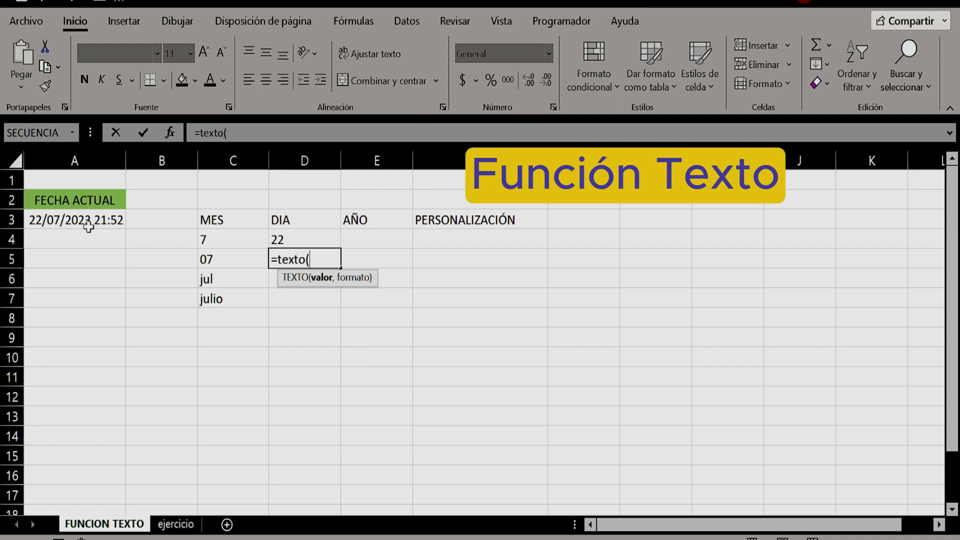
left_click(73, 223)
type(",\"dd")
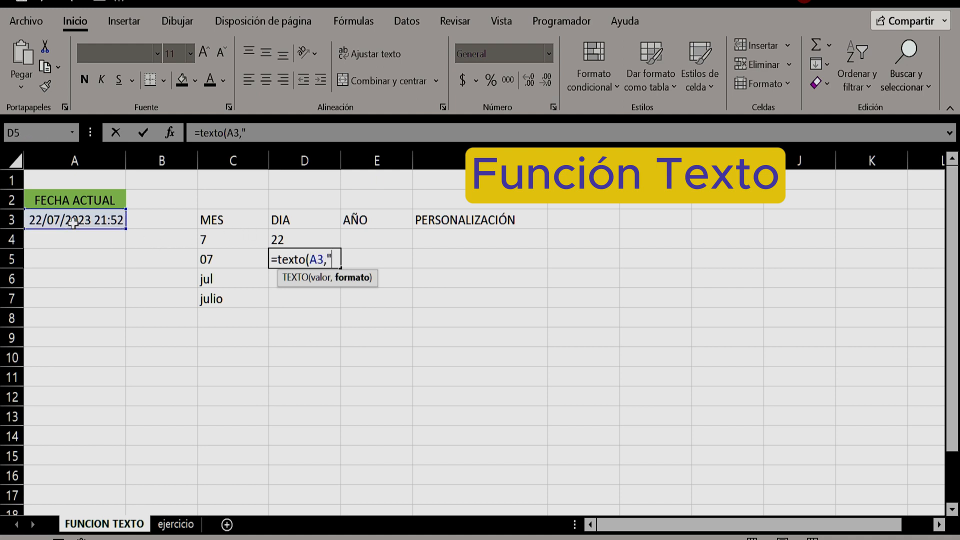
type("\")")
key("Return")
key("Up")
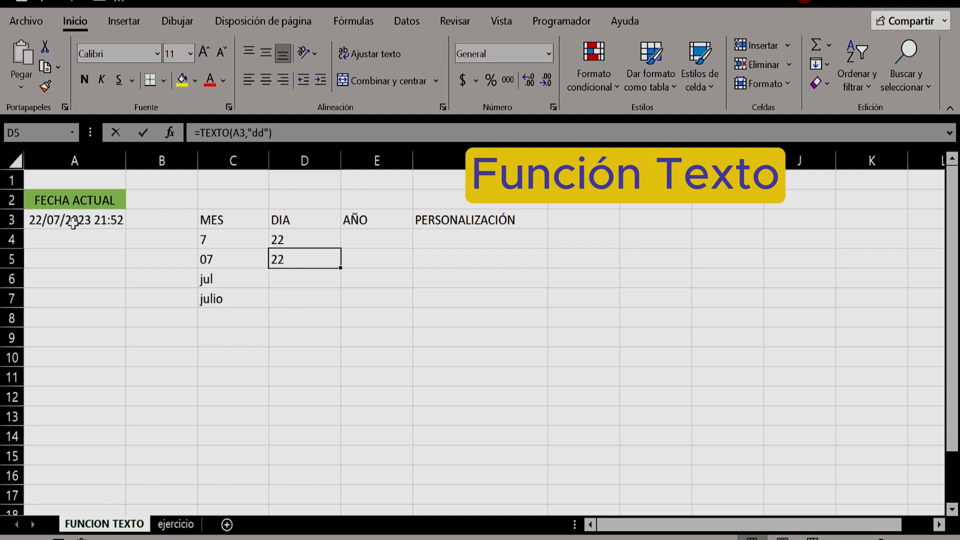
Enter =TEXTO(A3,"ddd") in cell D6 to give the abbreviated weekday name
key("Down")
type("=")
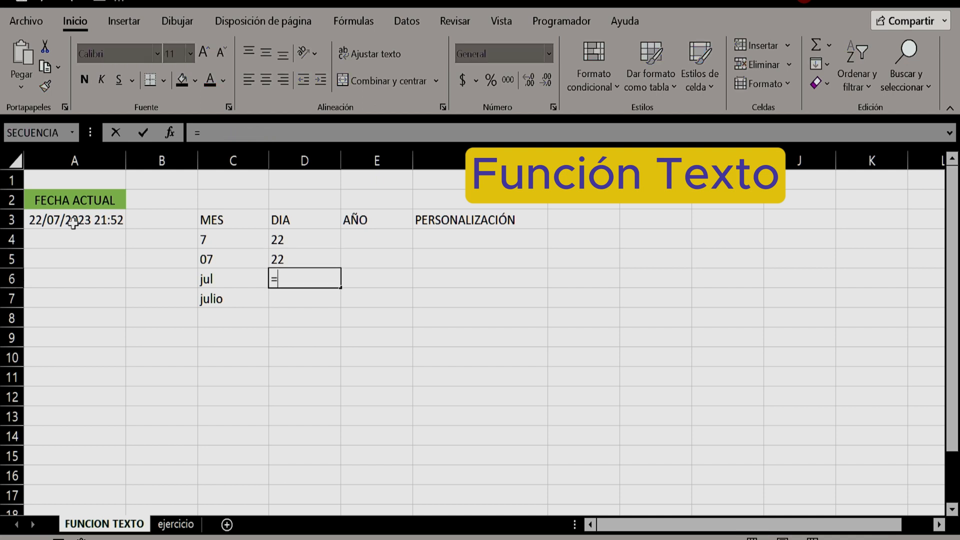
type("texto(")
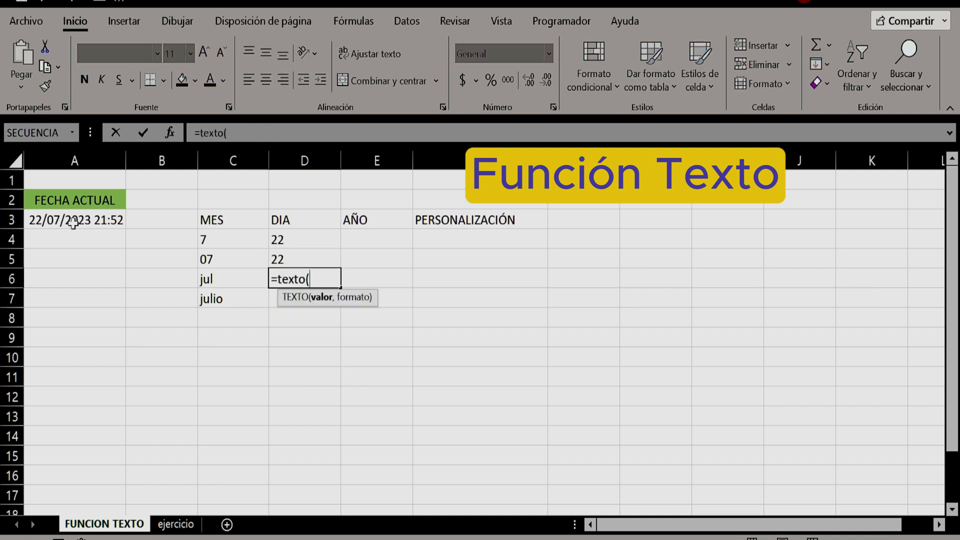
left_click(60, 225)
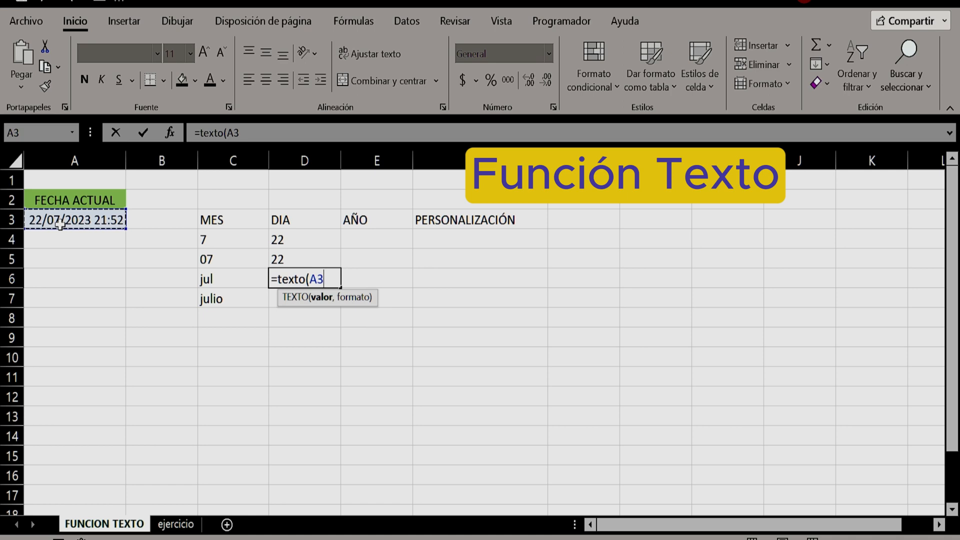
type(",\"d")
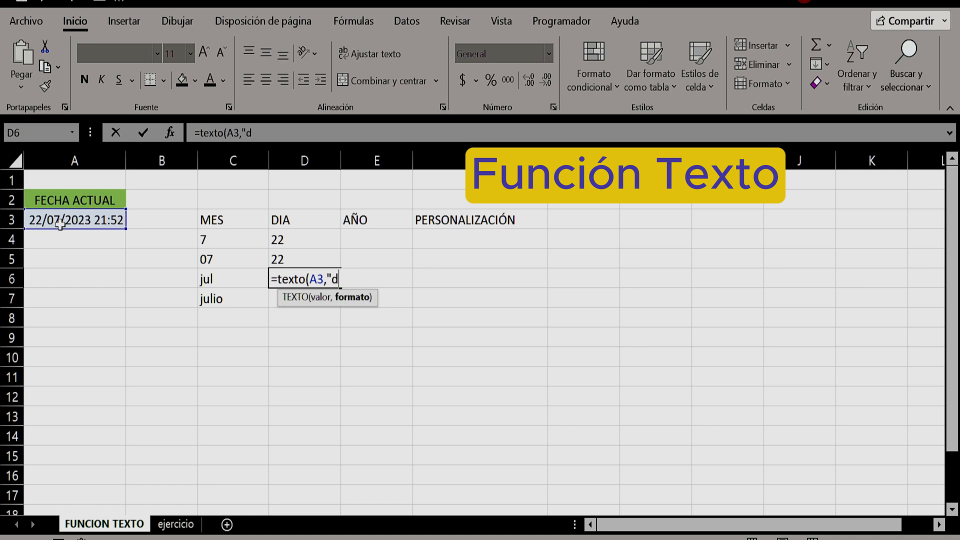
type("dd\")")
key("Return")
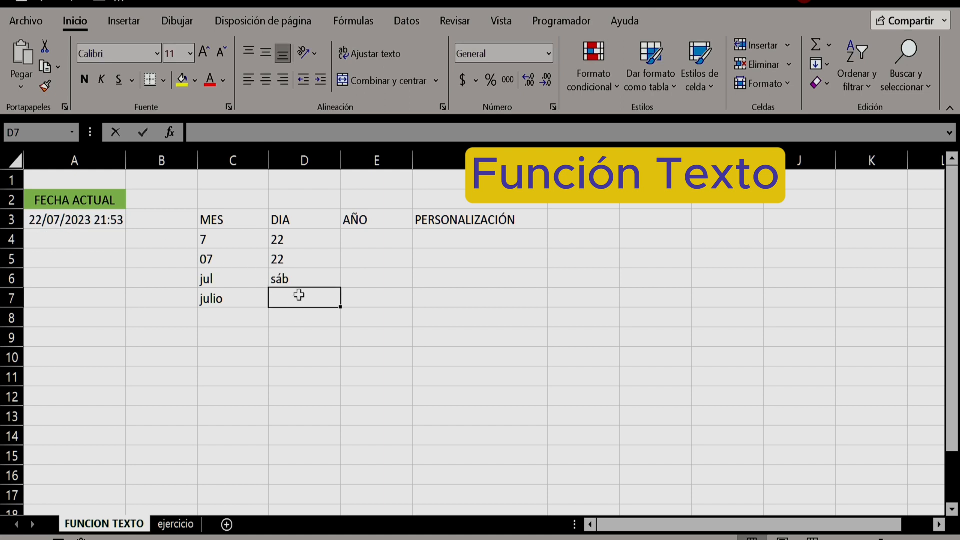
Enter =TEXTO(A3,"dddd") in cell D7 to give the full weekday name, and review the formula in D6
type("=texto")
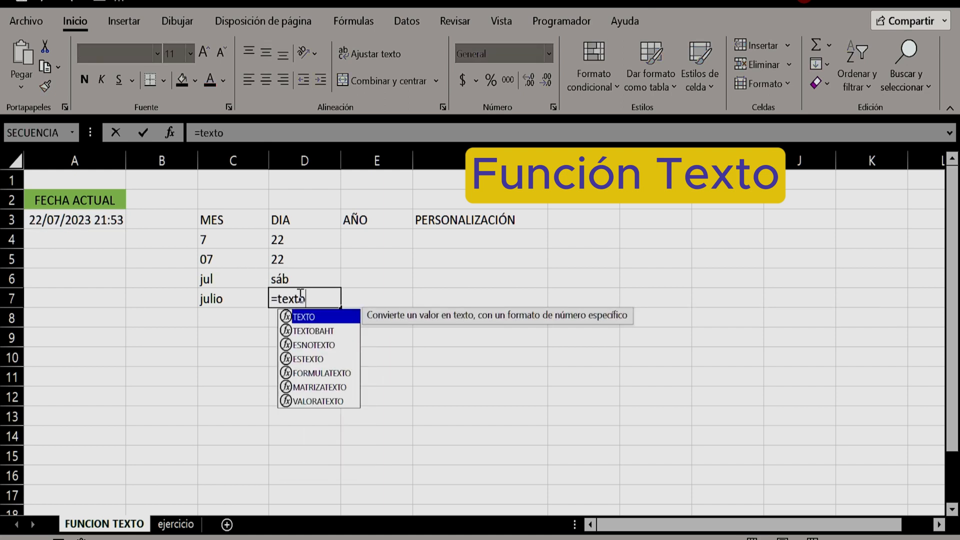
type("(")
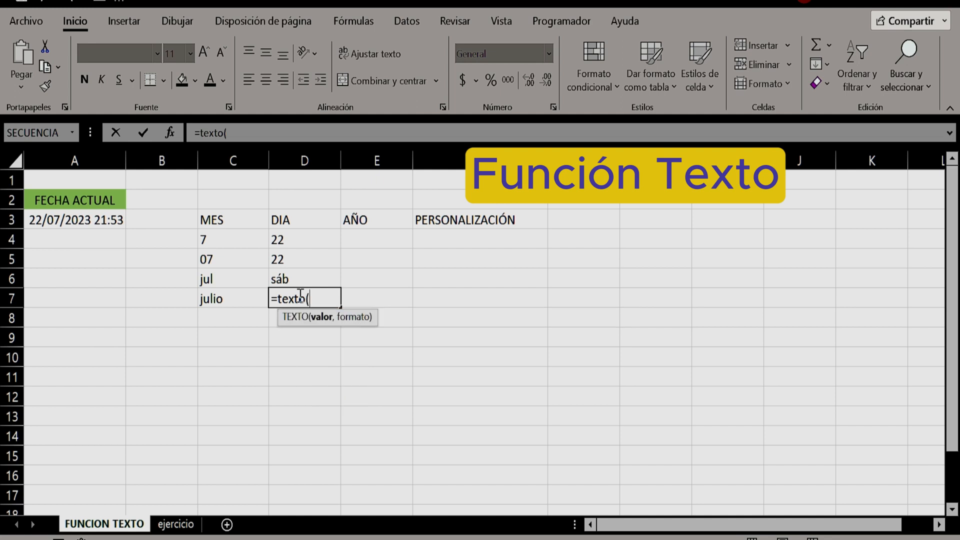
left_click(60, 220)
type(",\"")
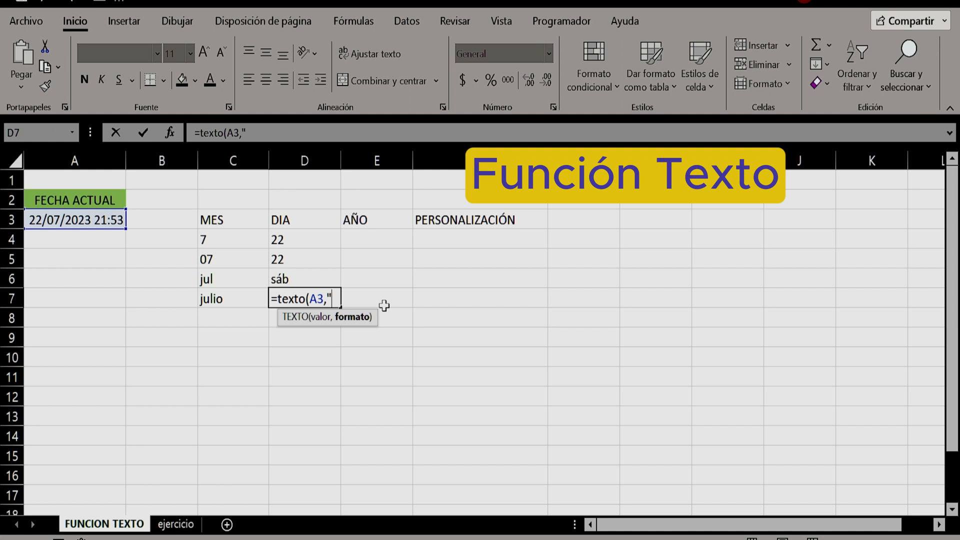
type("dddd\")")
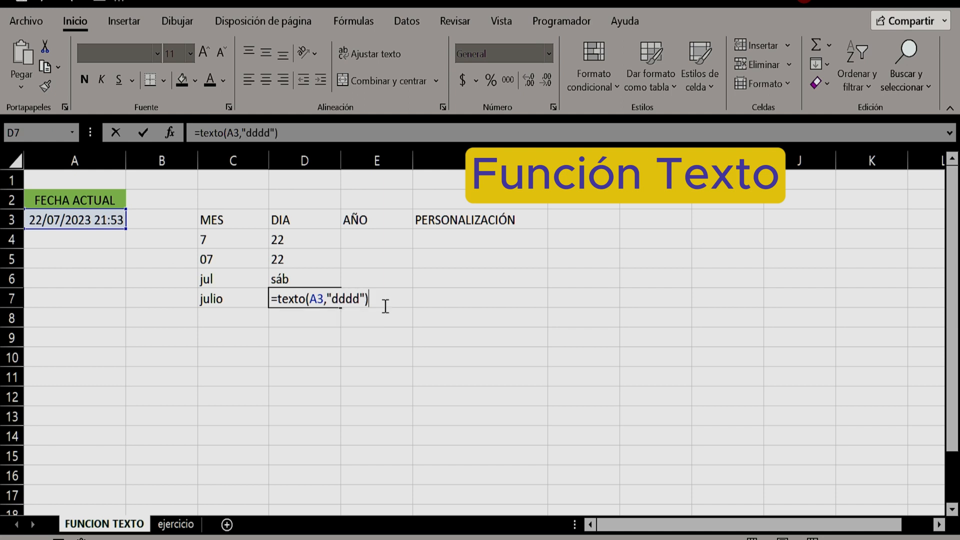
key("Return")
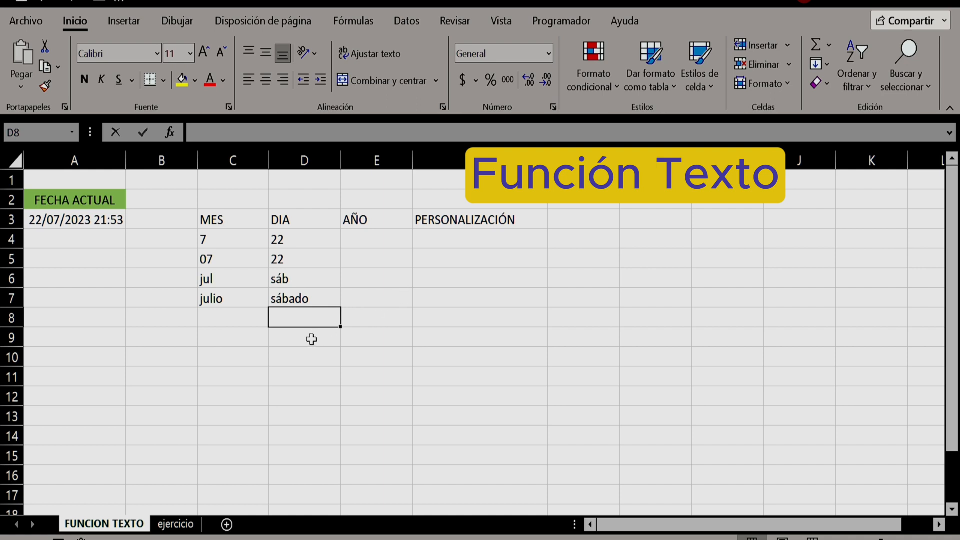
left_click(312, 283)
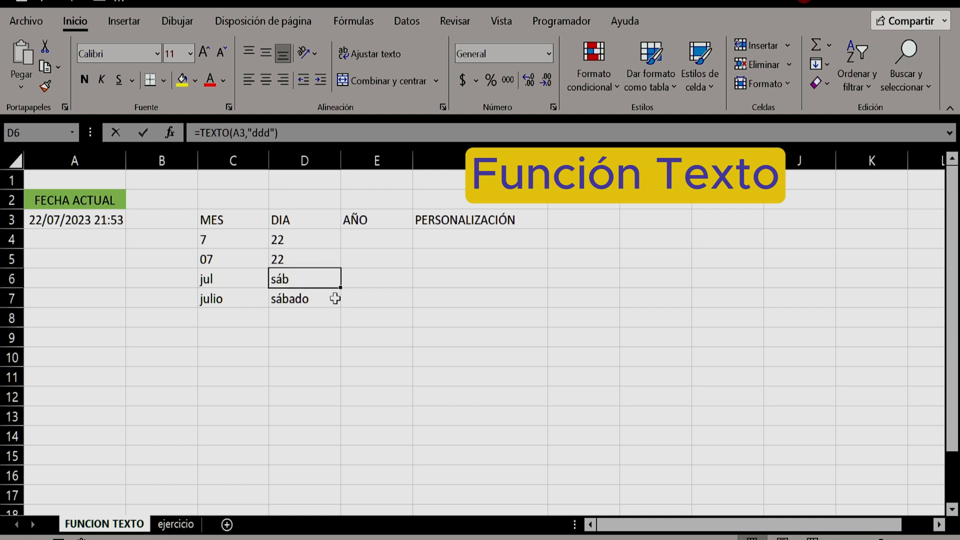
Enter =TEXTO(A3,"aa") in cell E4 under AÑO to extract the two-digit year from the current date
left_click(366, 237)
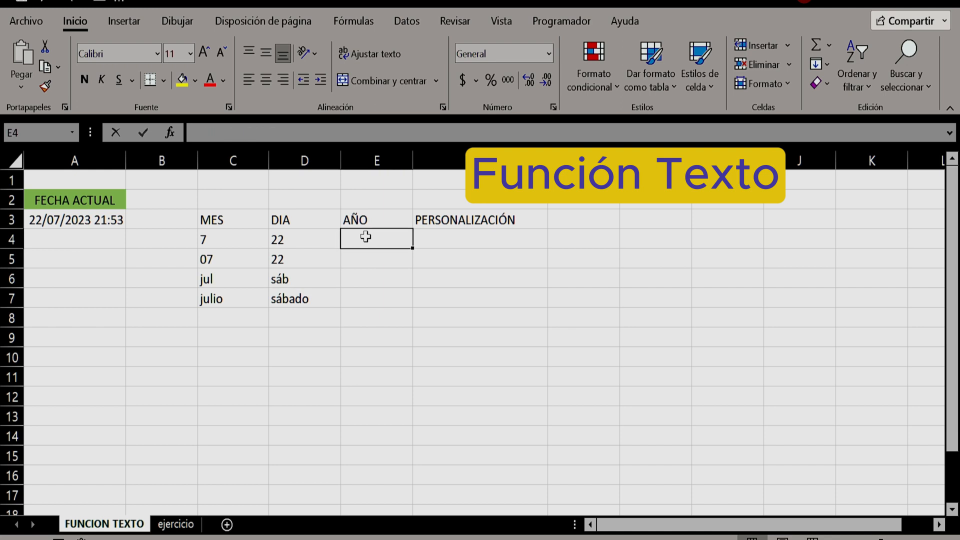
type("=texto")
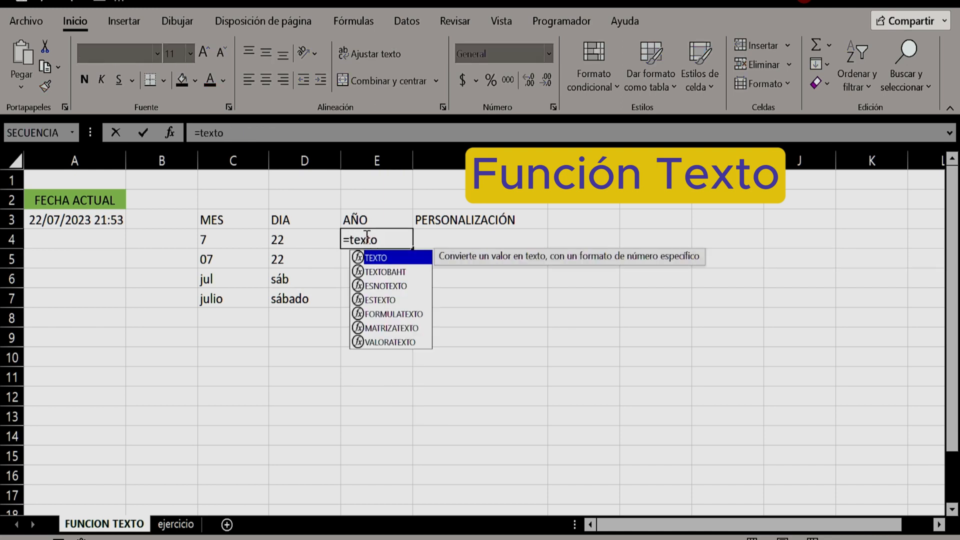
type("(")
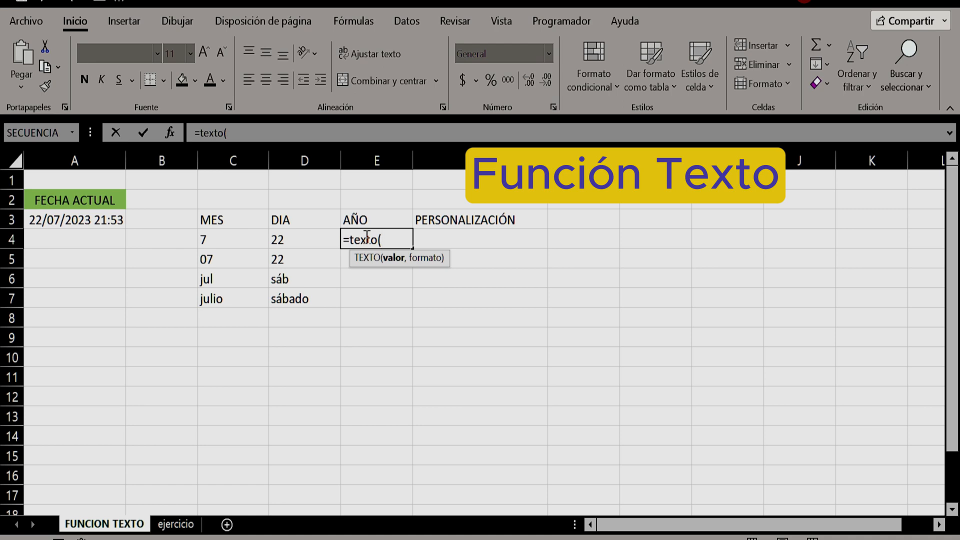
left_click(53, 220)
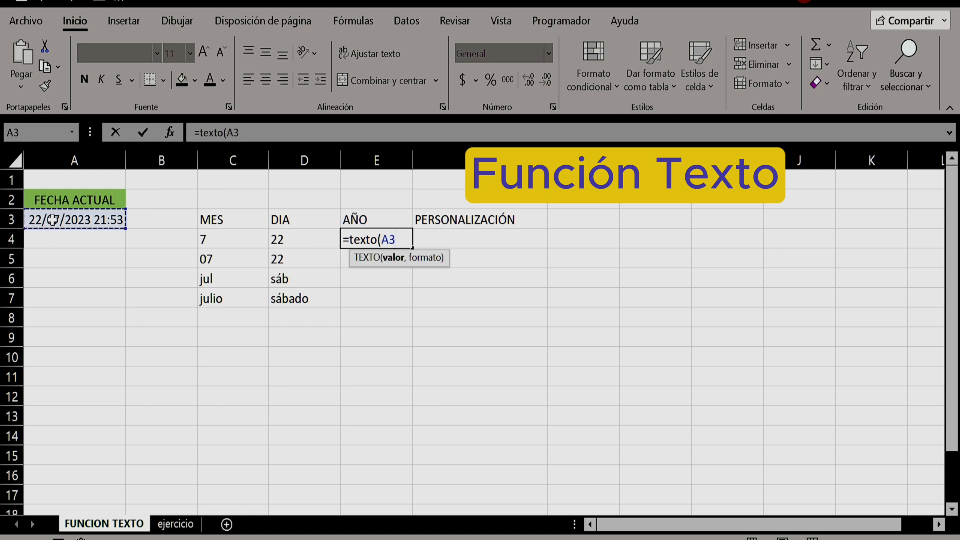
type(",\"")
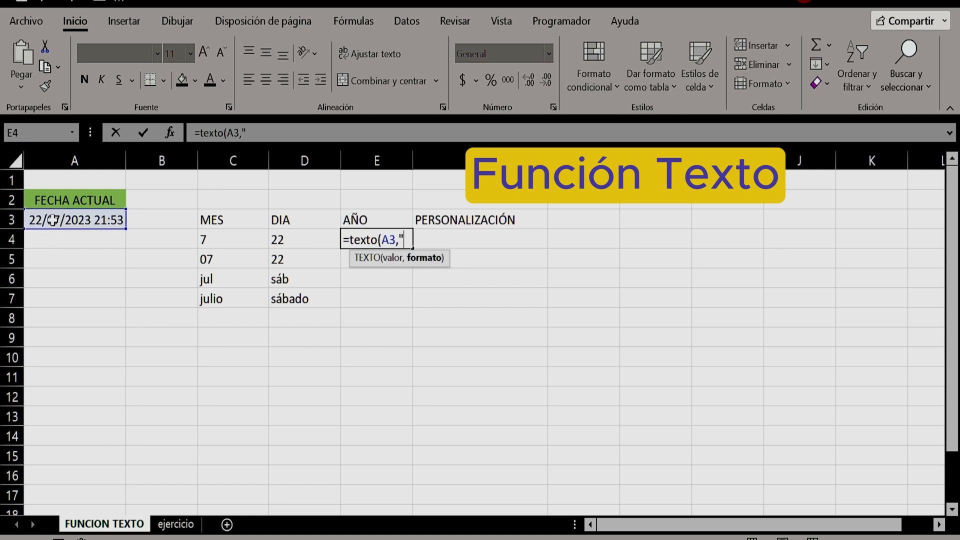
type("aa\")")
key("Return")
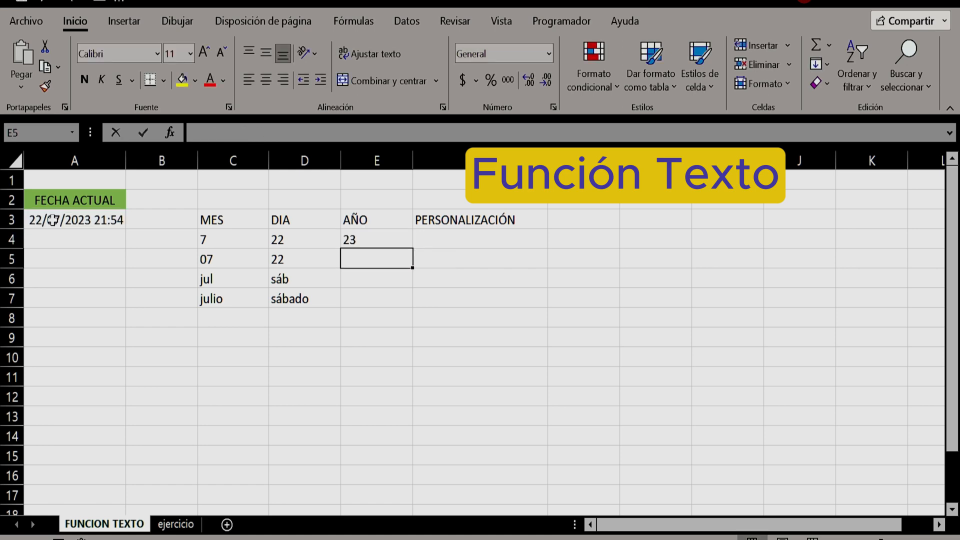
Enter =TEXTO(A3,"aaaa") in cell E5 to give the four-digit year, and check its formula
type("=text")
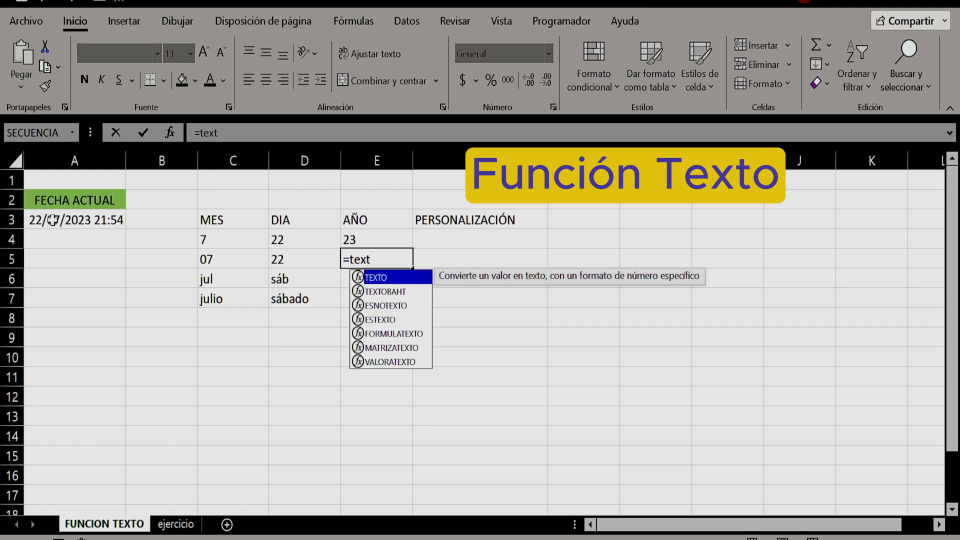
type("o(")
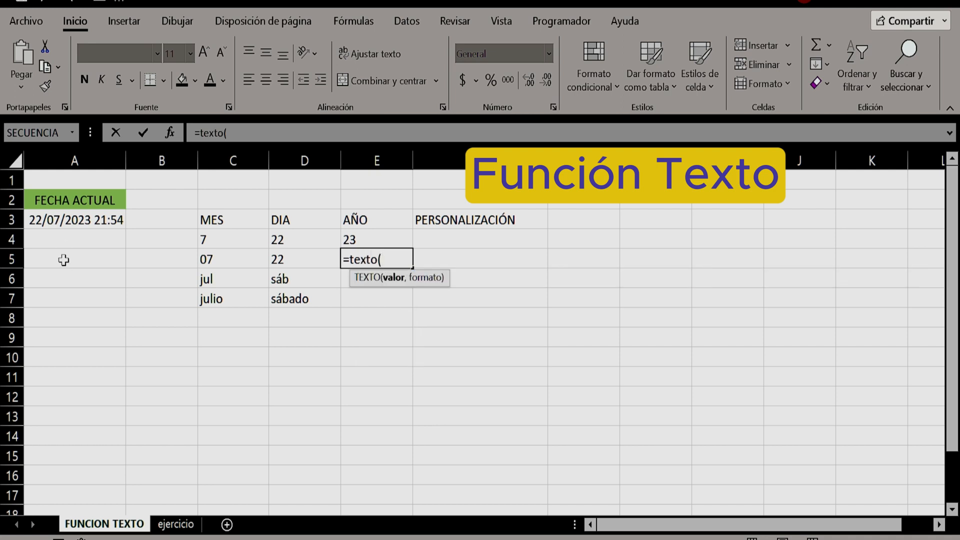
left_click(69, 223)
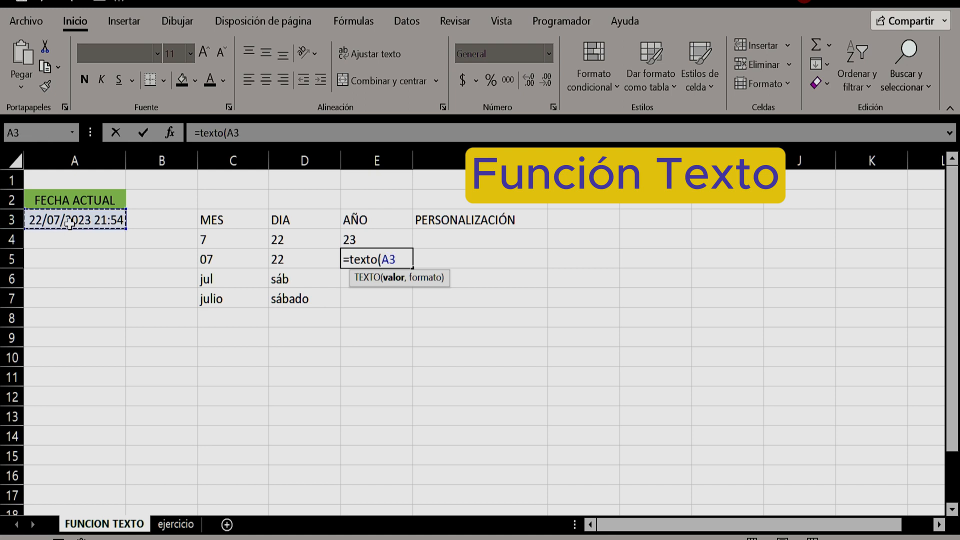
type(",\"aaaa")
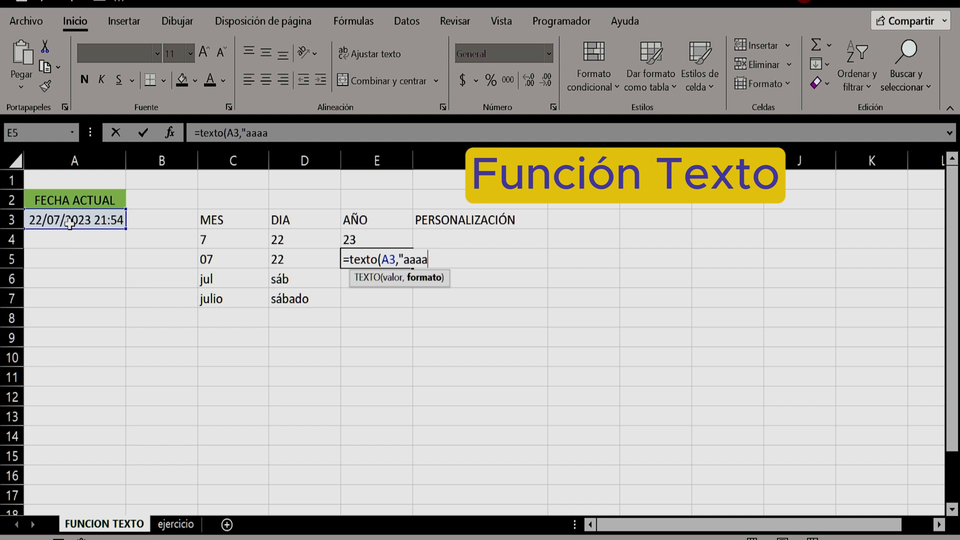
type("\")")
key("Return")
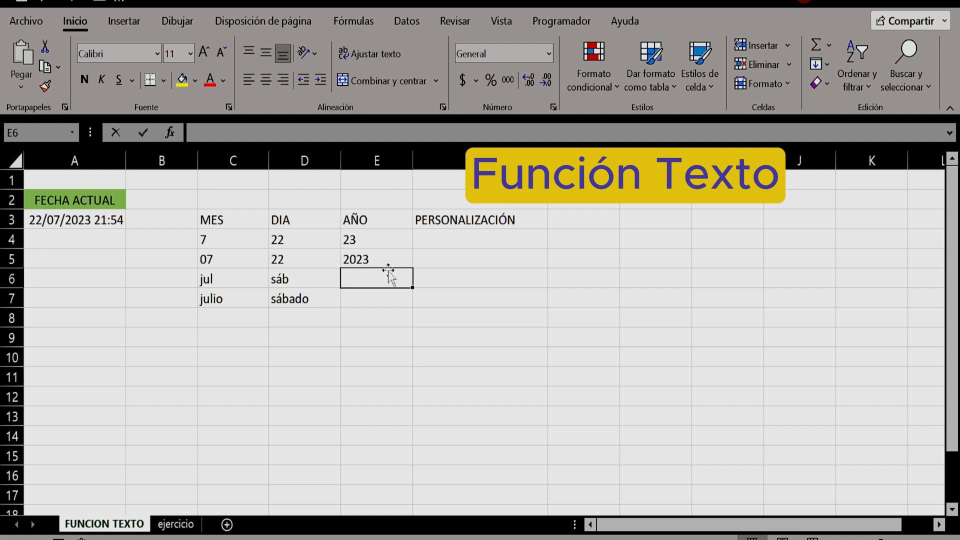
left_click(370, 259)
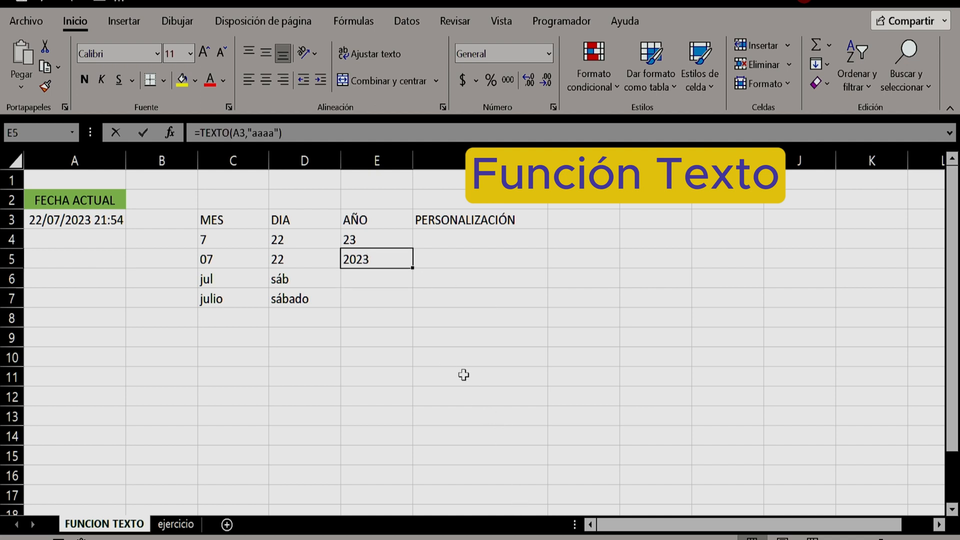
left_click(524, 539)
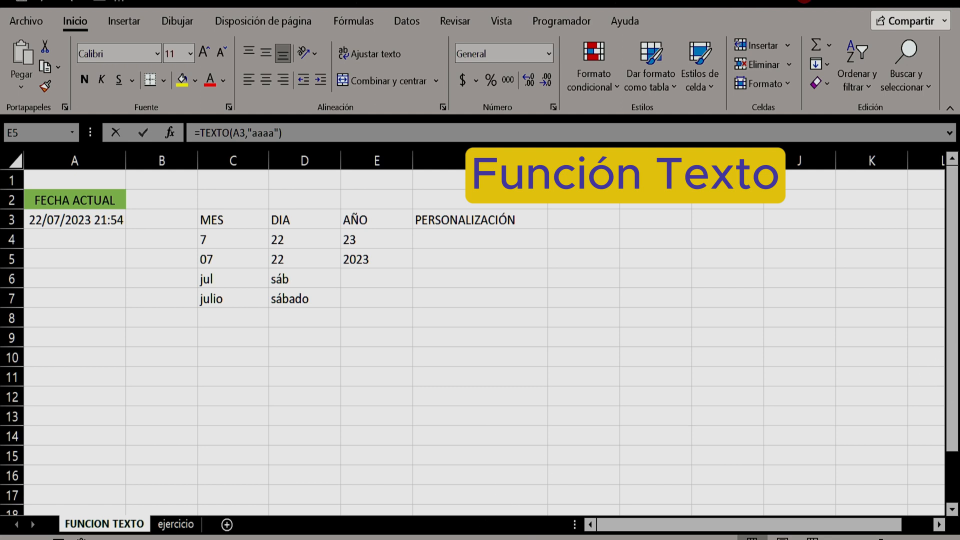
Review the TEXTO formulas and results in the MES, DIA and AÑO columns, comparing rows 4 and 5 and the whole block C4:E7
left_click(270, 539)
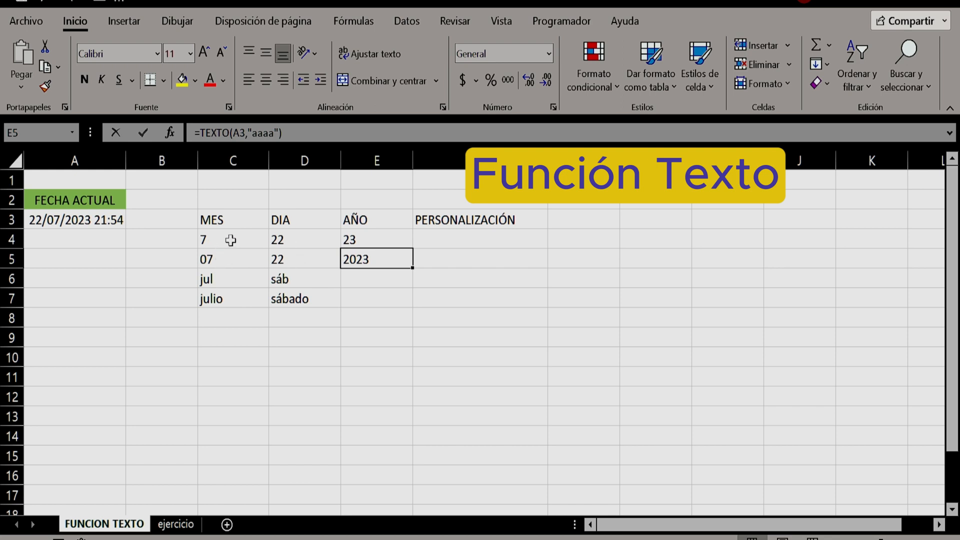
left_click_drag(229, 240, 226, 260)
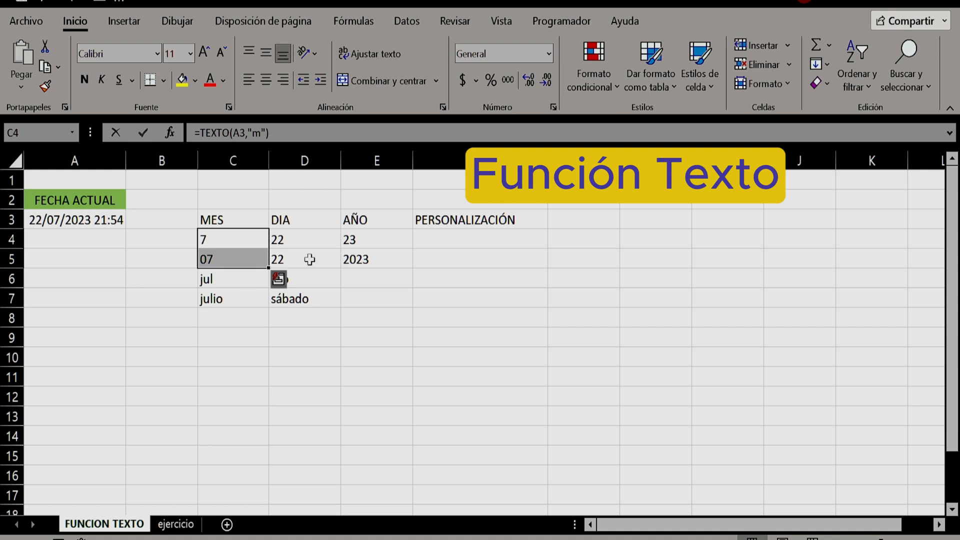
left_click_drag(302, 238, 296, 254)
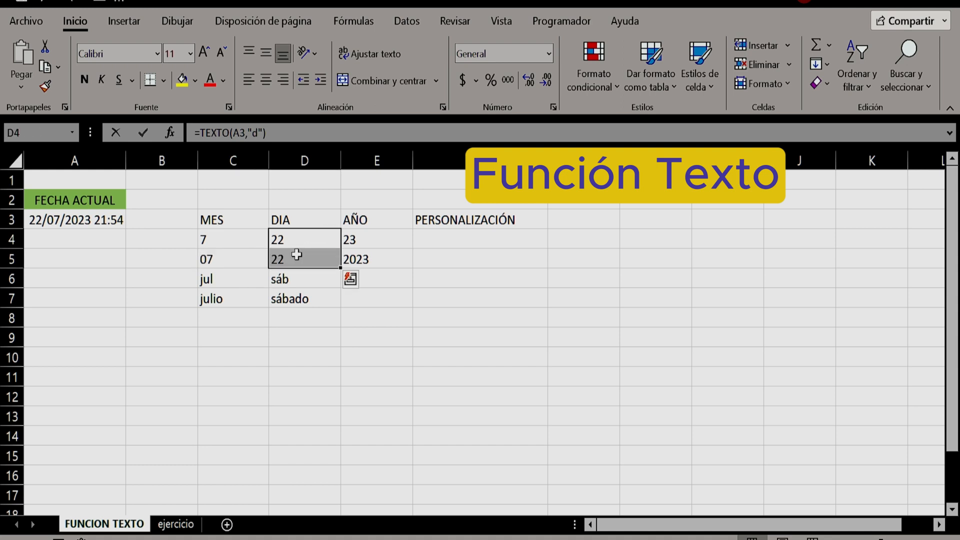
left_click_drag(215, 239, 223, 259)
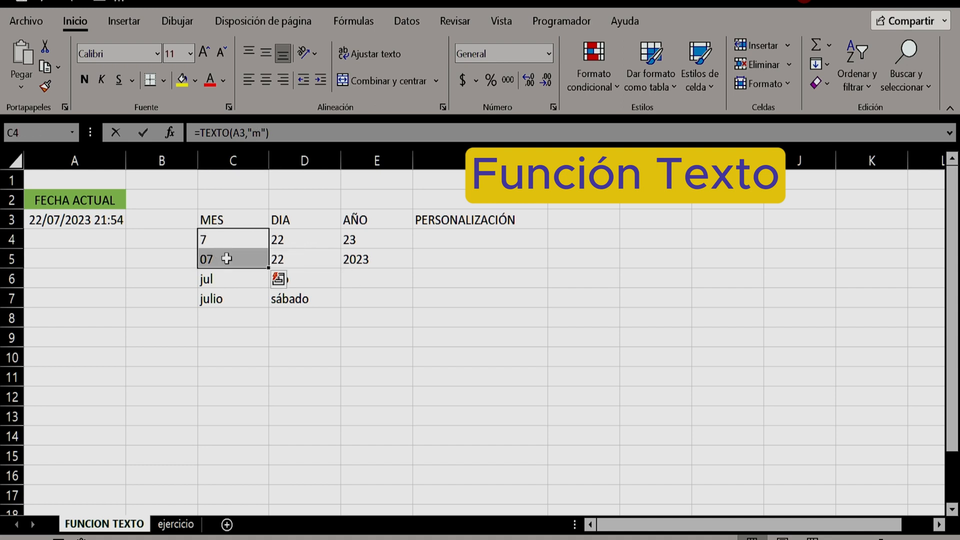
left_click_drag(375, 239, 376, 259)
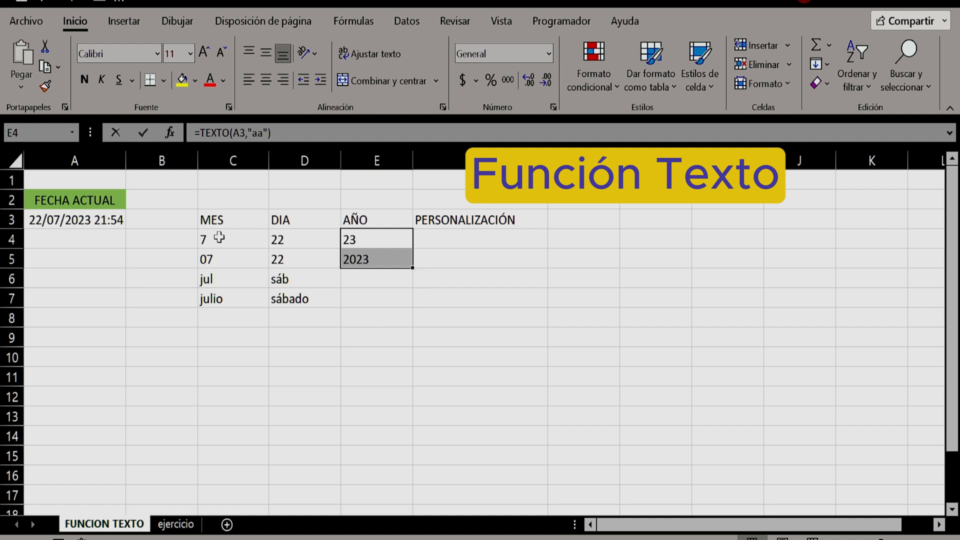
left_click_drag(217, 239, 218, 257)
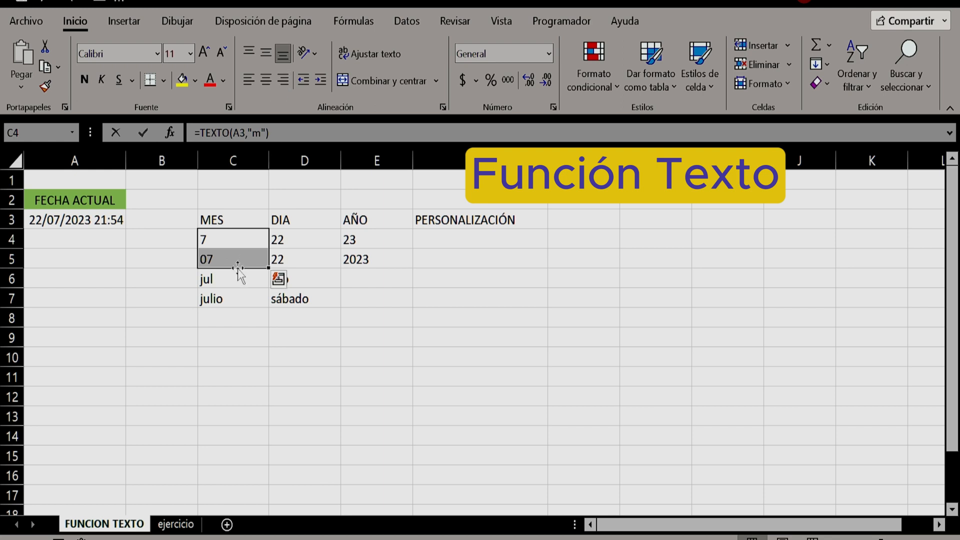
left_click(232, 240)
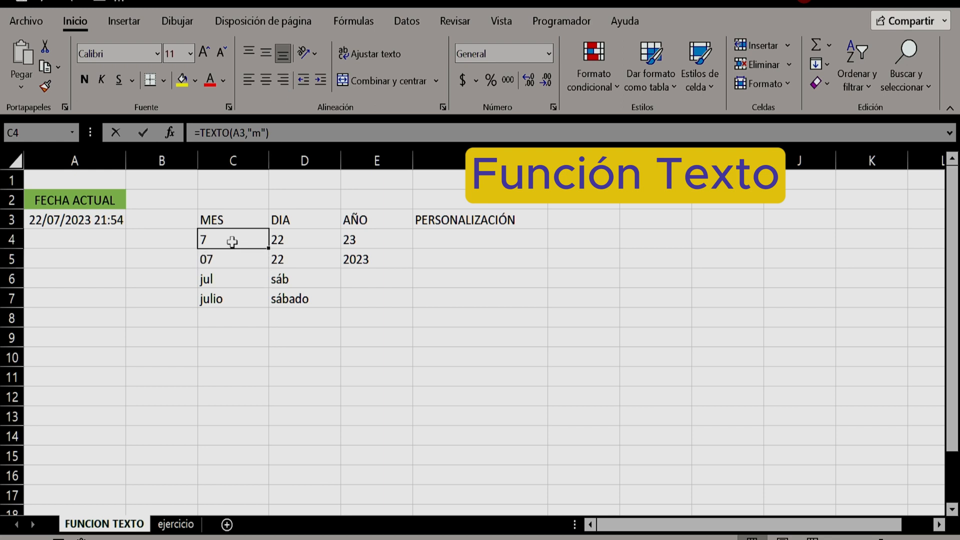
left_click(301, 240)
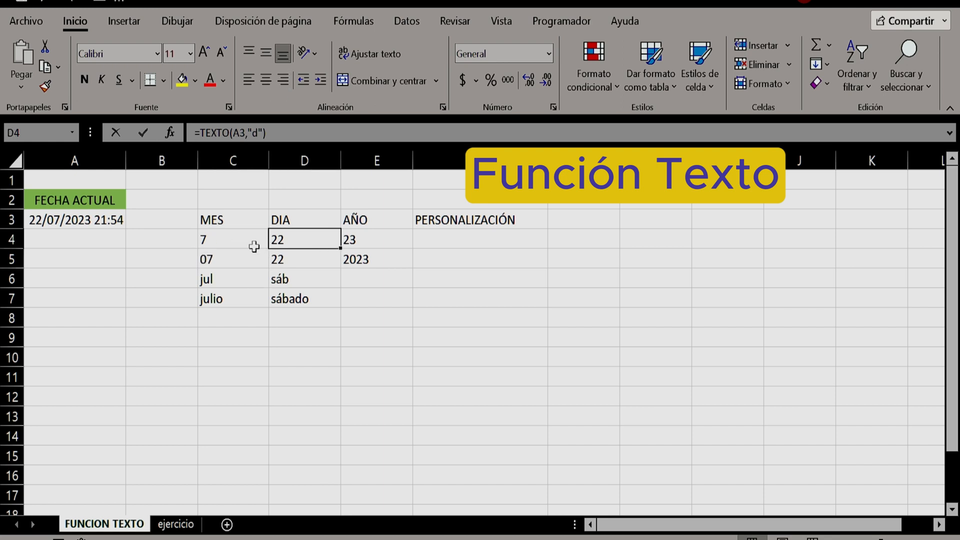
left_click_drag(223, 240, 350, 299)
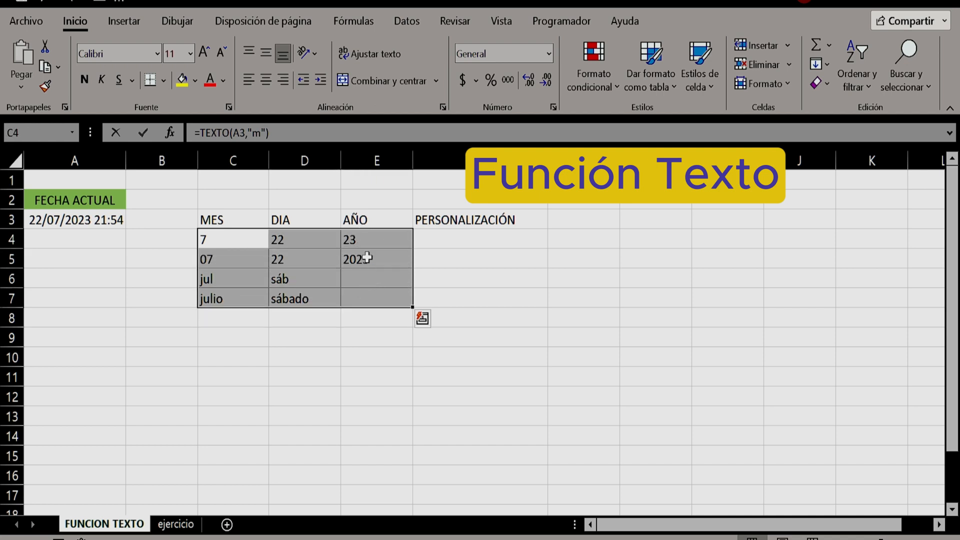
left_click(218, 244)
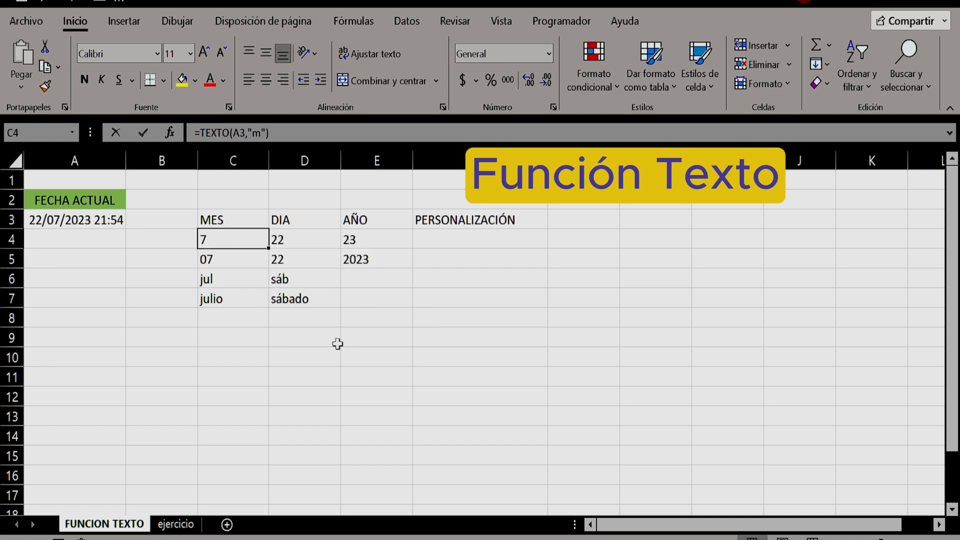
Enter =MES(A3) in cell C9 to extract the month with the MES function for comparison with TEXTO
left_click(230, 339)
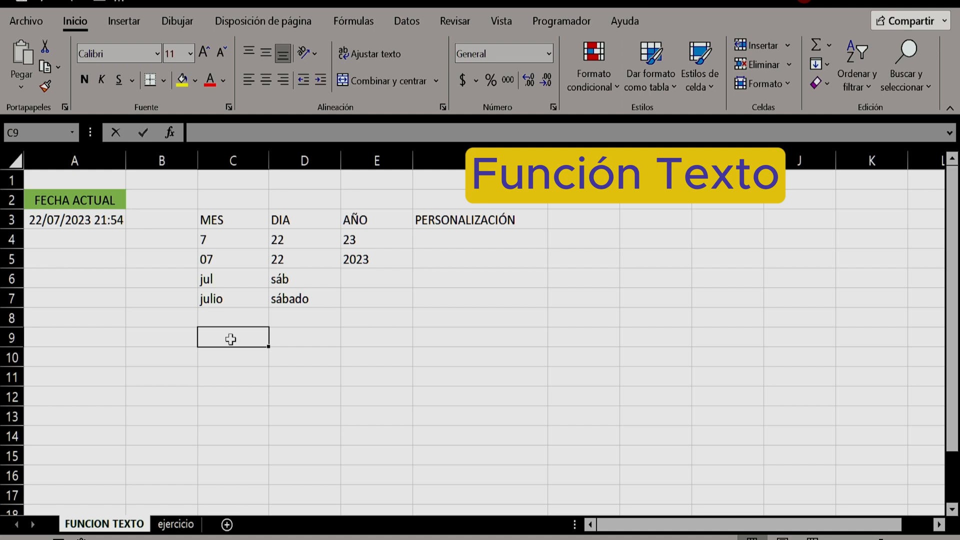
type("=mes")
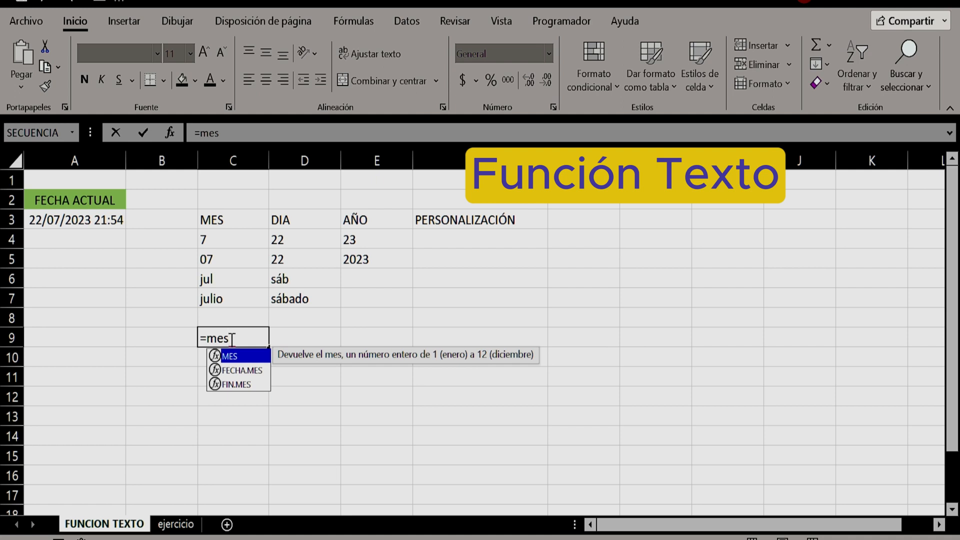
type("(")
left_click(64, 222)
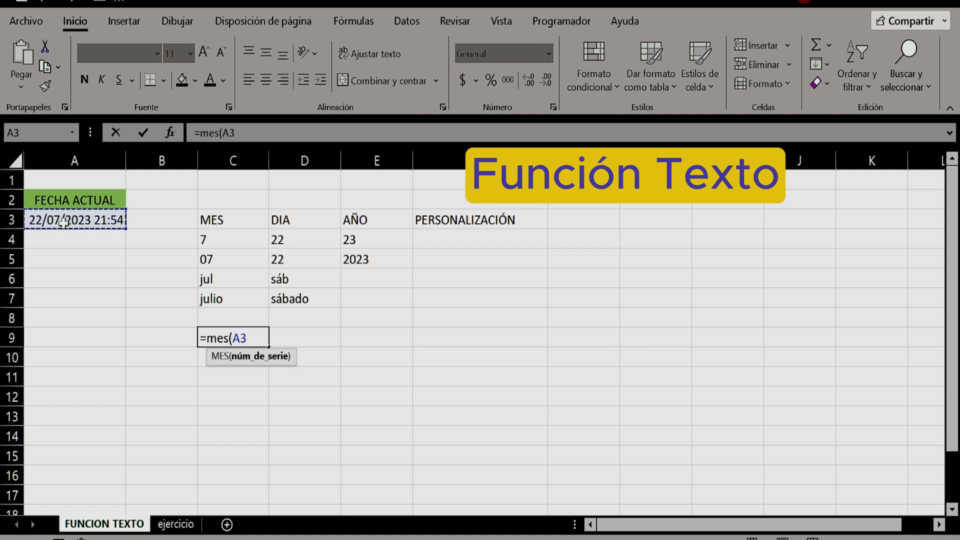
type(")")
key("Return")
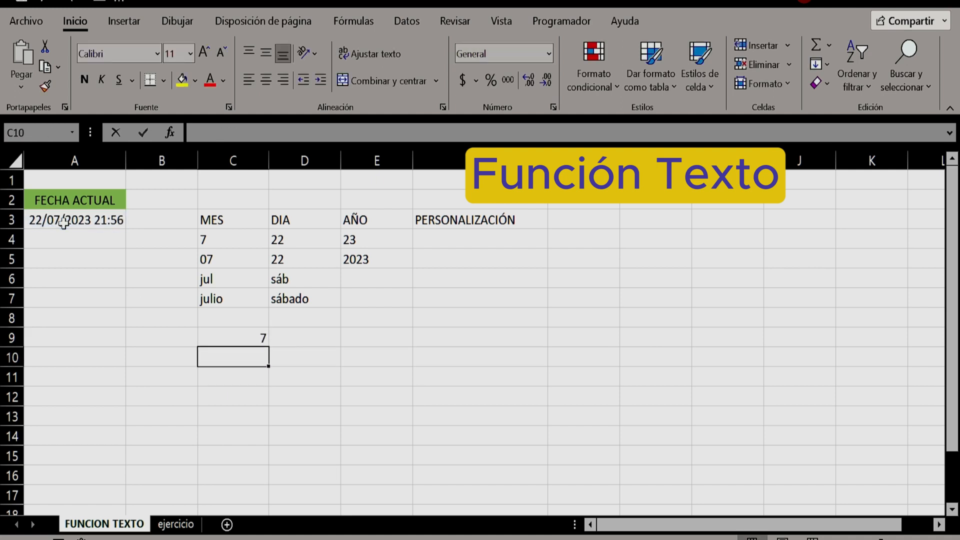
Compare the MES formula in C9 with the TEXTO formulas in C4:E7, and clear cell C9
left_click(225, 337)
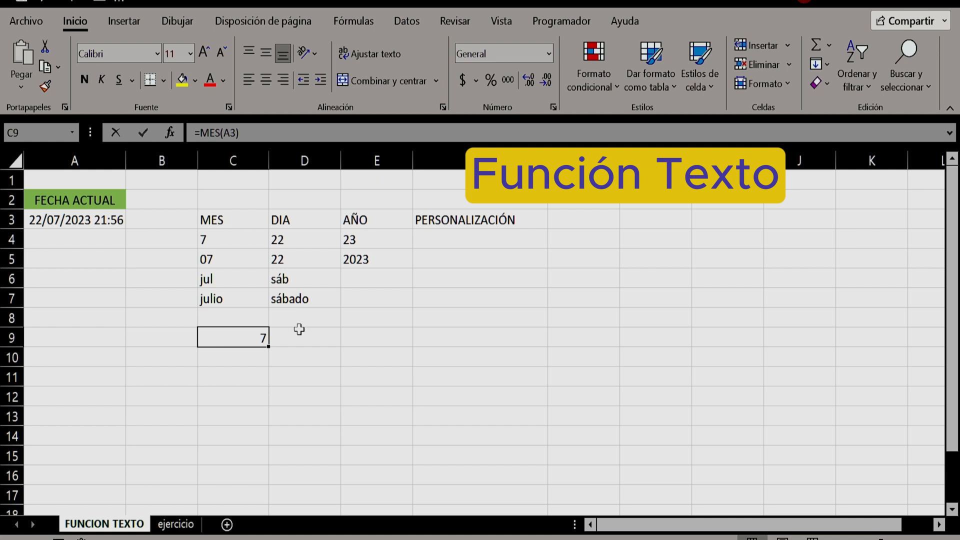
left_click(223, 239)
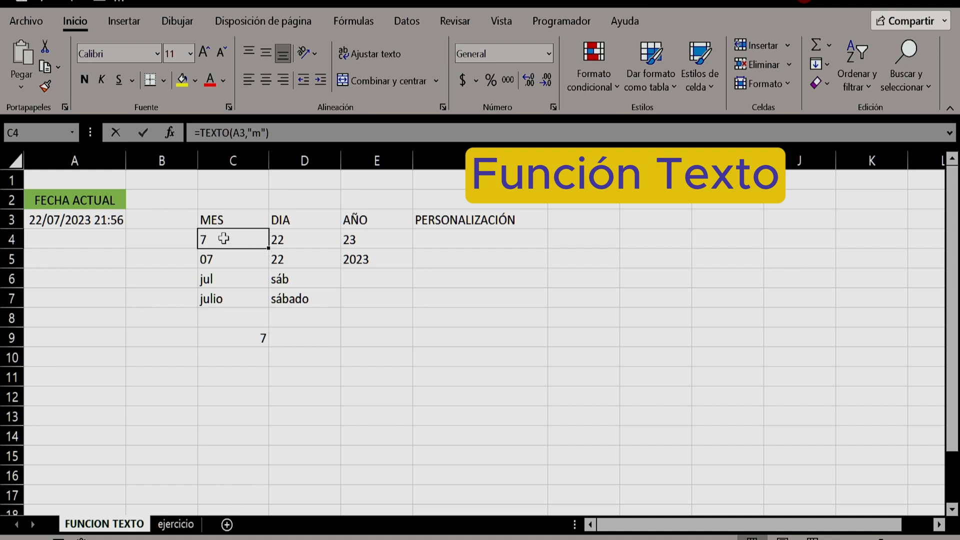
left_click_drag(235, 238, 365, 297)
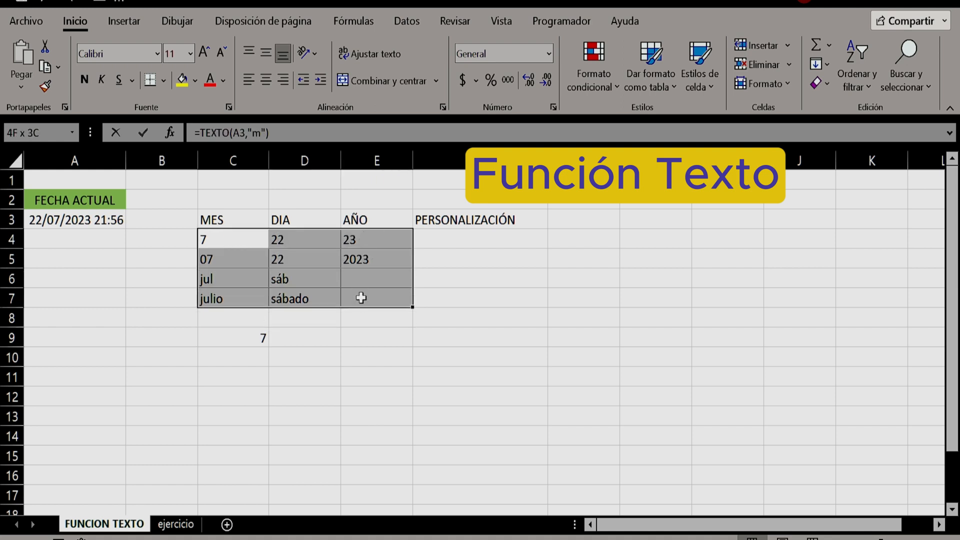
left_click(231, 335)
left_click(221, 241)
left_click(244, 334)
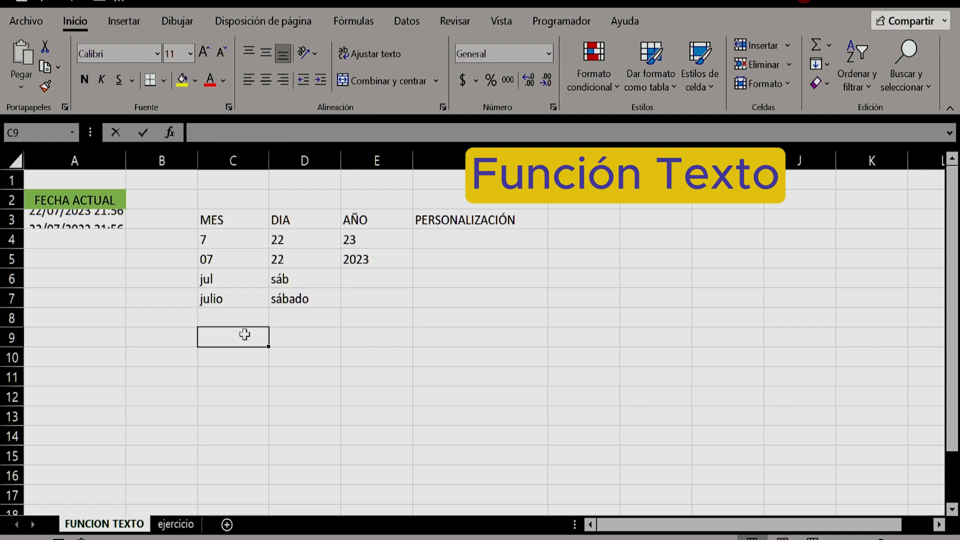
Enter =TEXTO(A3,"aaaa-dddd-mmmm") in cell F4 under PERSONALIZACIÓN to combine year, weekday and month names, and check its formula
left_click(442, 242)
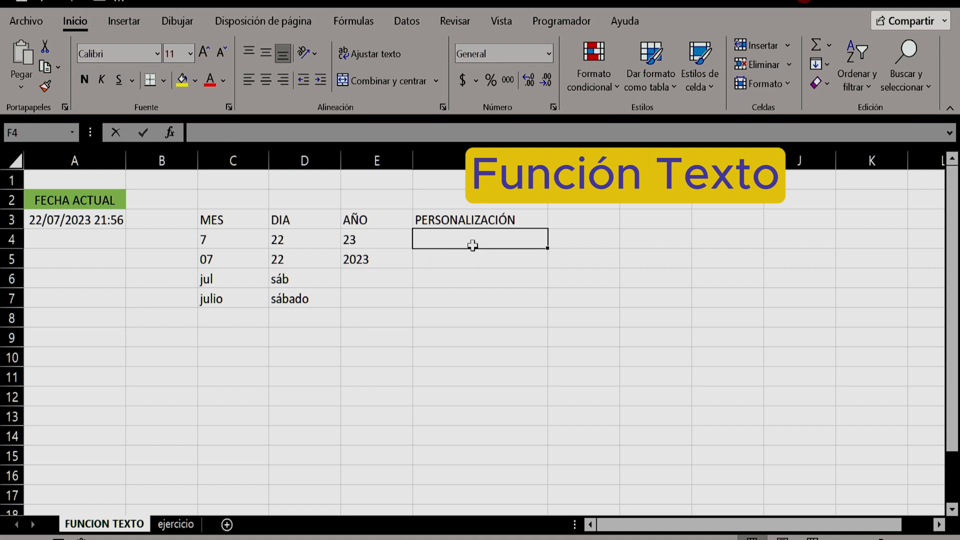
type("=")
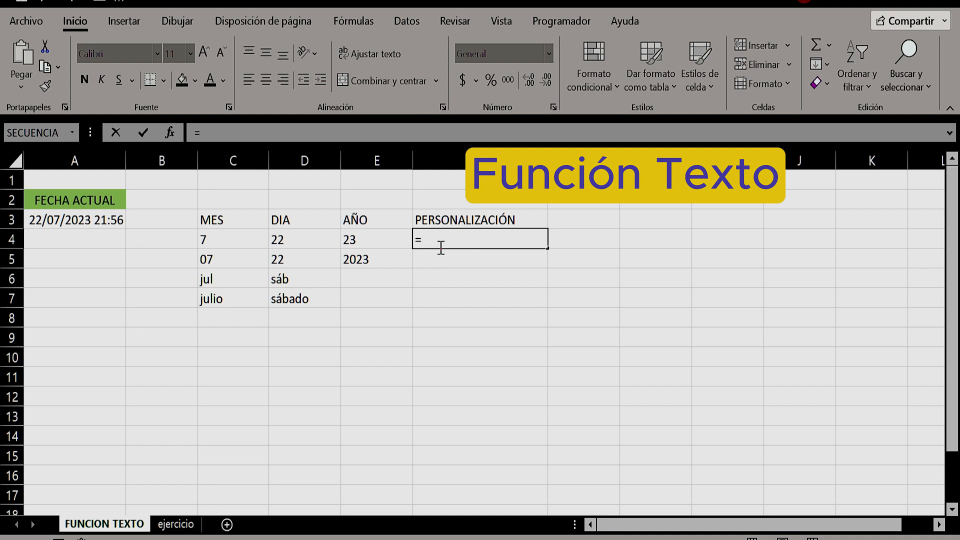
type("5te")
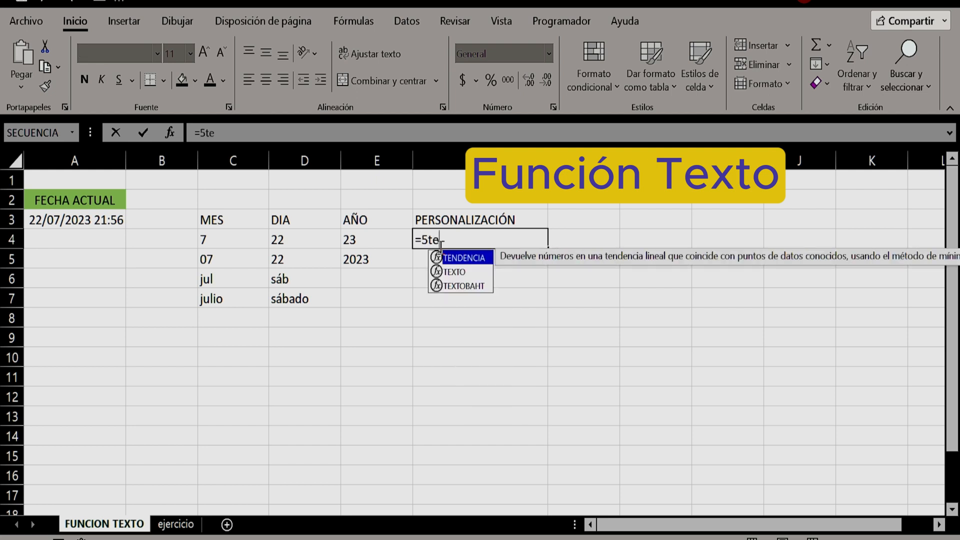
key("BackSpace")
key("BackSpace")
key("BackSpace")
type("texto(")
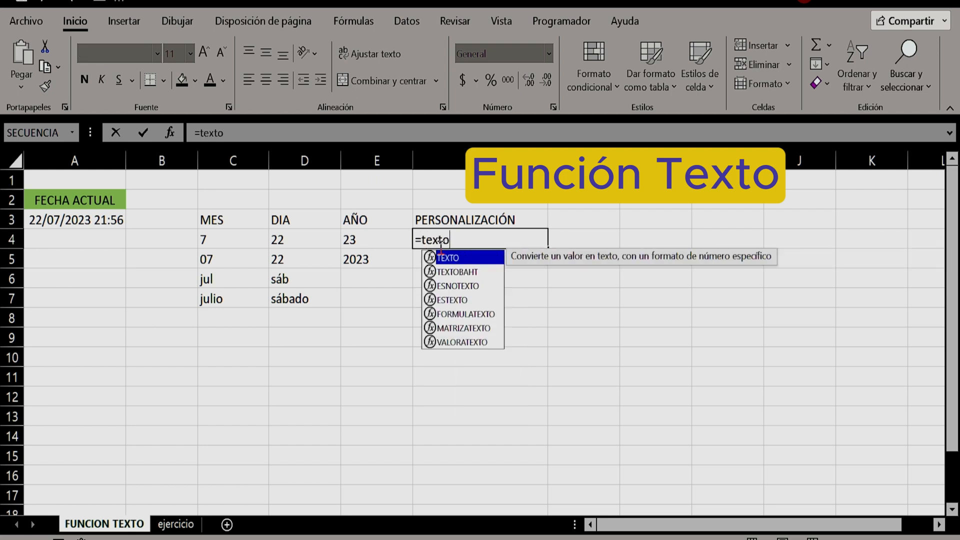
left_click(65, 220)
type(",\"")
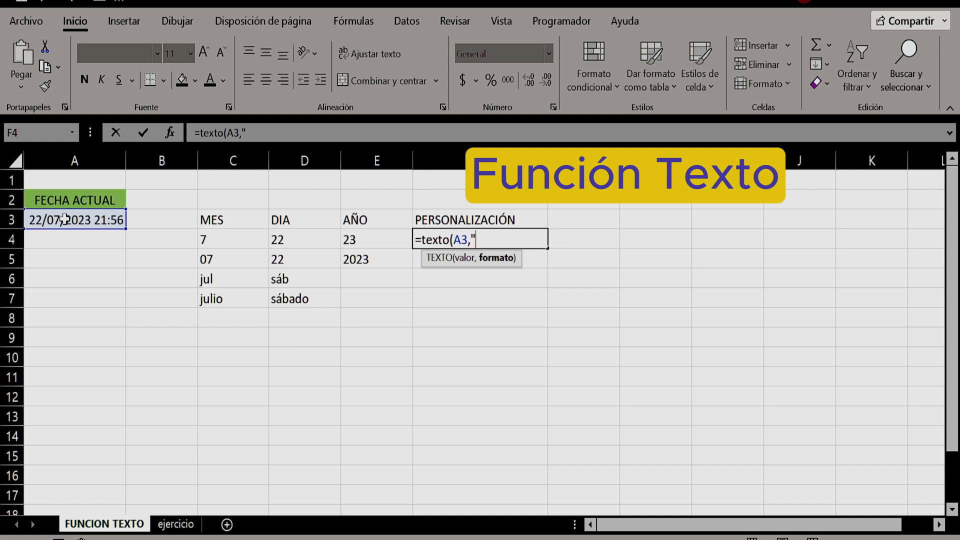
type("aaaa-")
type("dddd-")
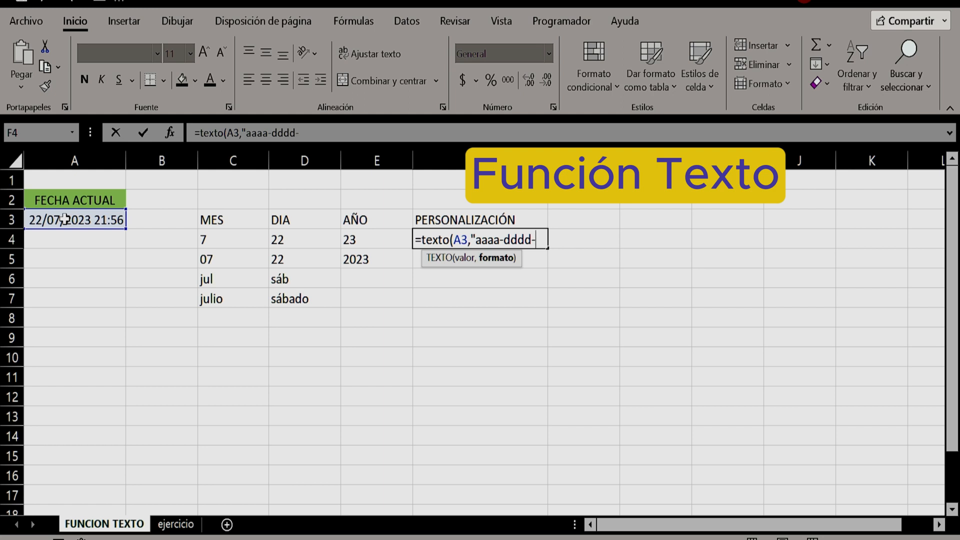
type("mmmm")
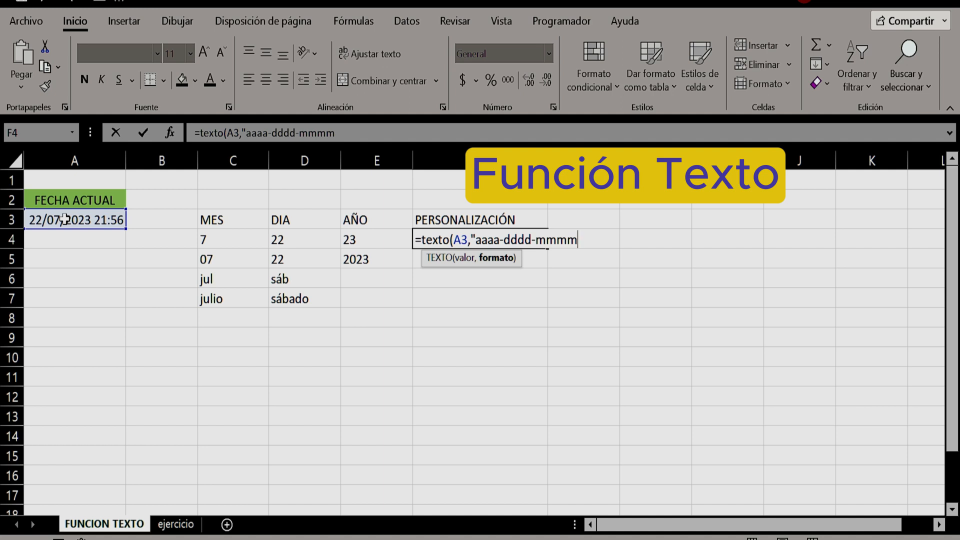
type("\")")
key("Return")
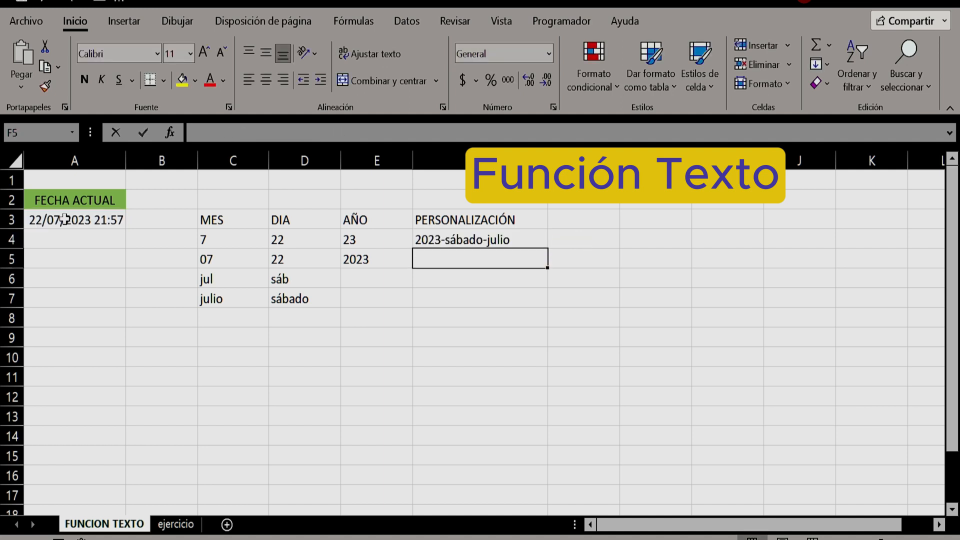
left_click(452, 242)
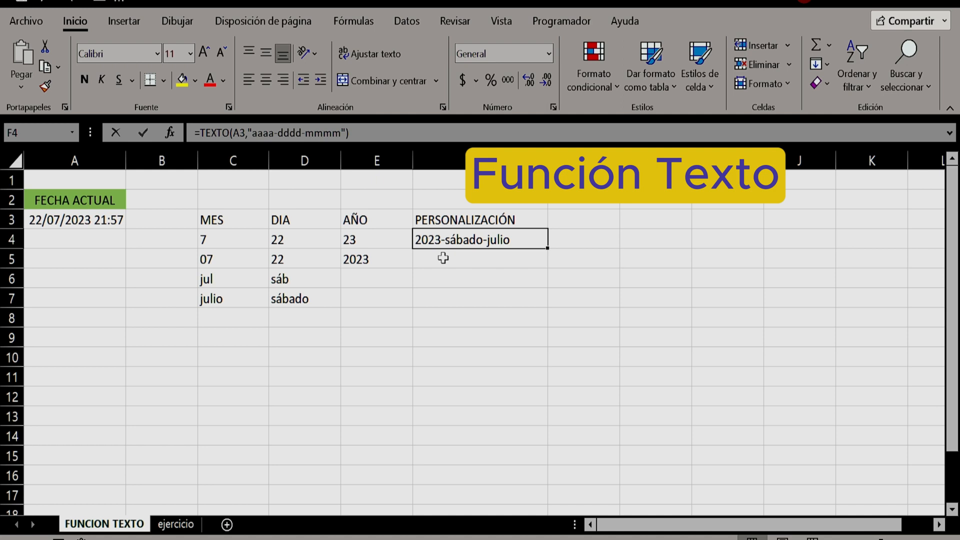
left_click(547, 539)
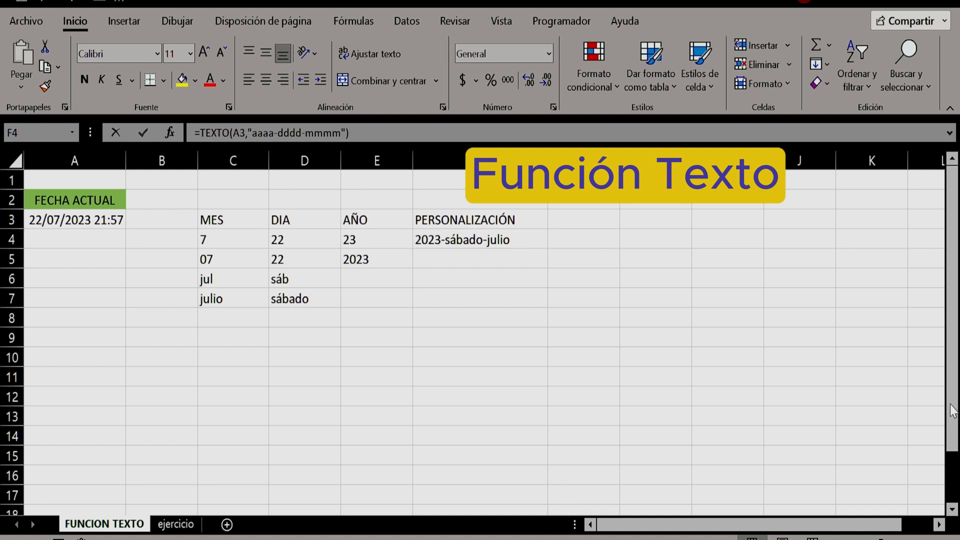
Enter =TEXTO(A3,"hh:mm:ss dd-mm-aa") in cell F5 to combine time and date, and check its formula
key("Return")
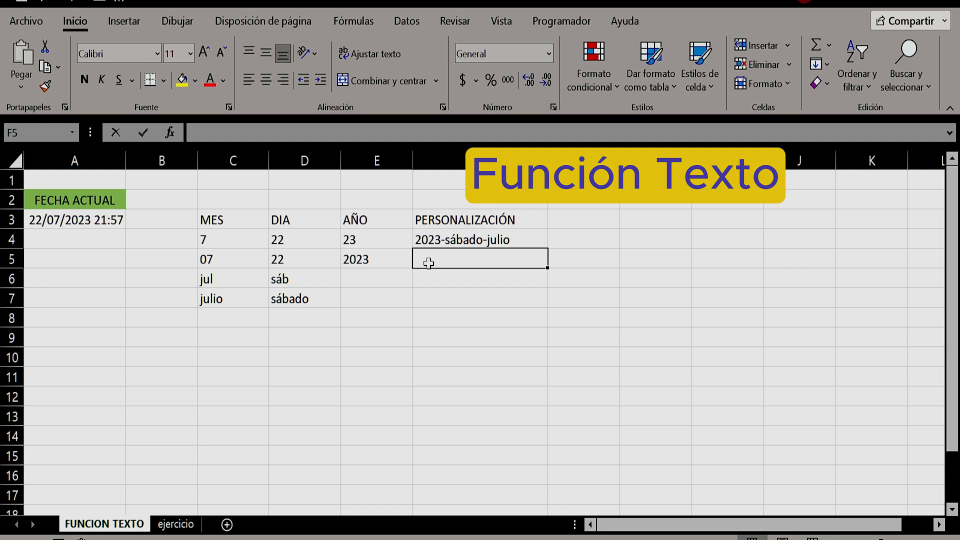
type("=te")
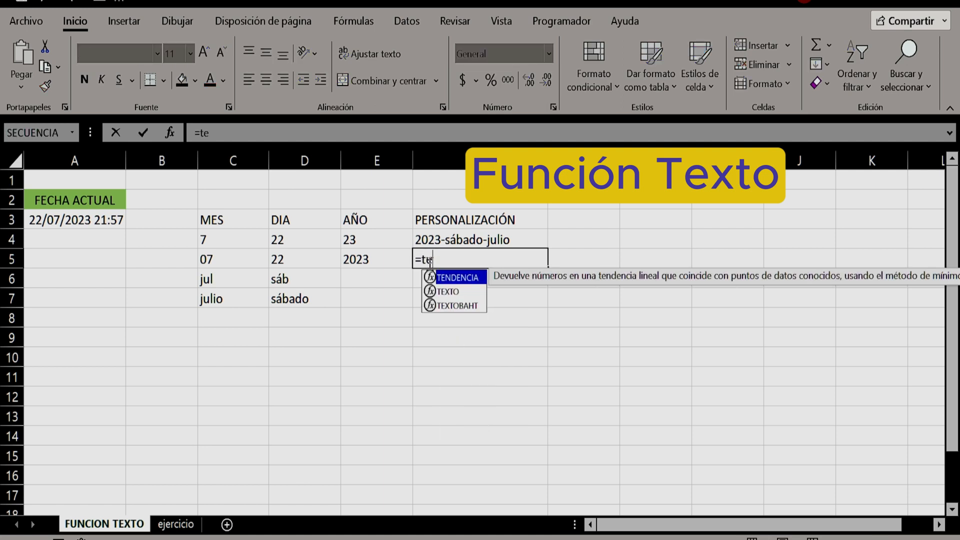
type("xto(")
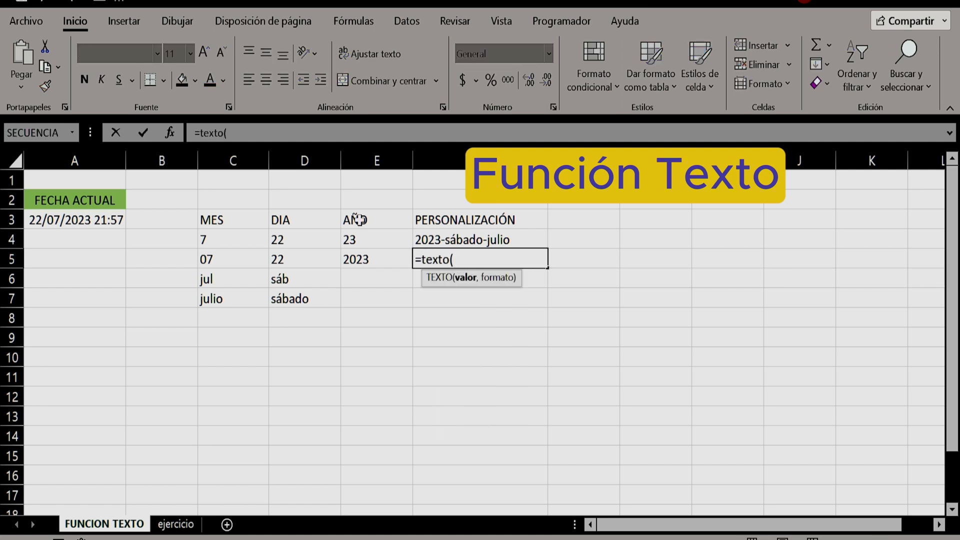
left_click(85, 225)
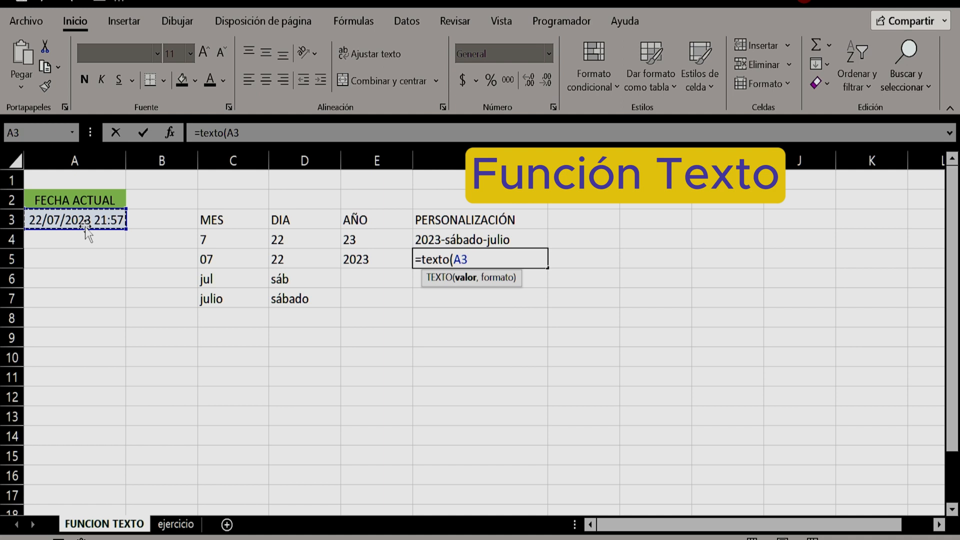
type(",\"")
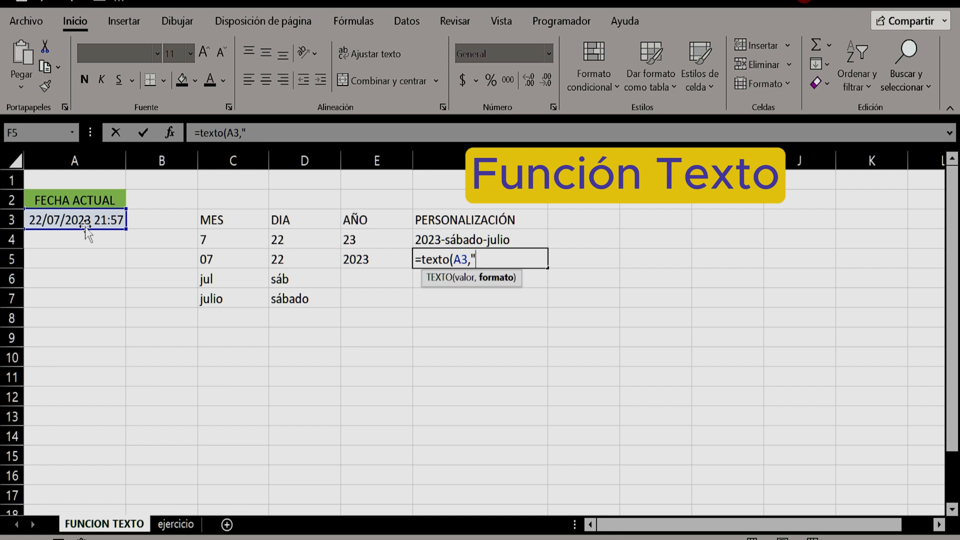
type("hh:mm:ss")
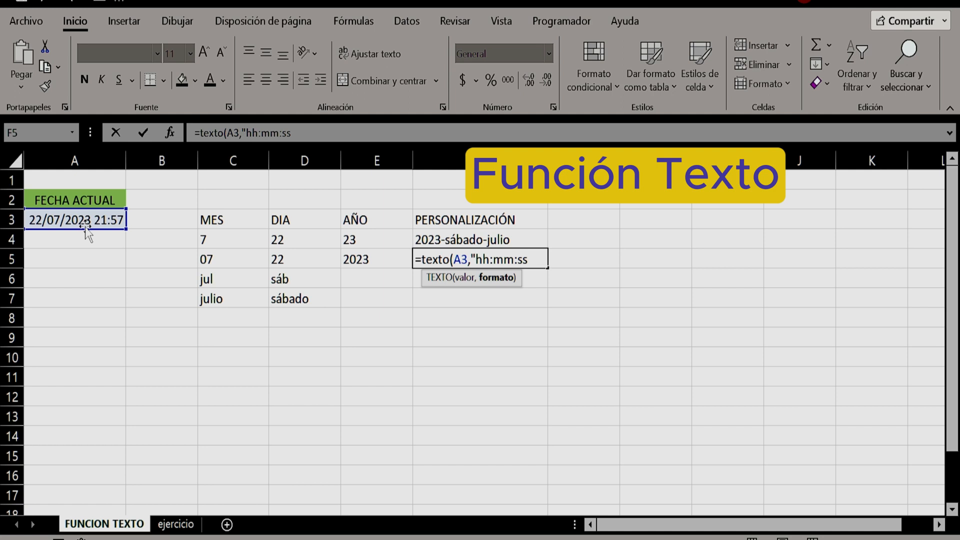
type("dd-mm-aa\")")
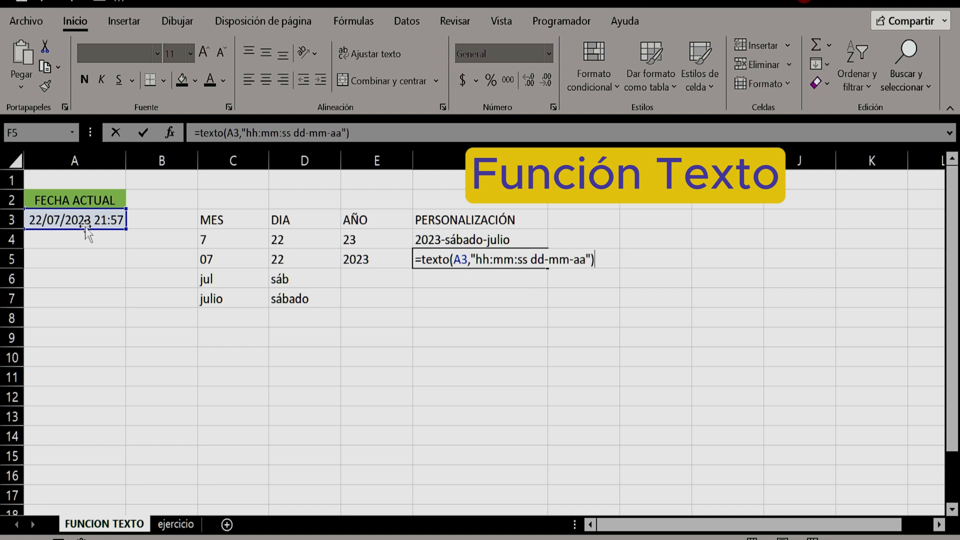
key("Return")
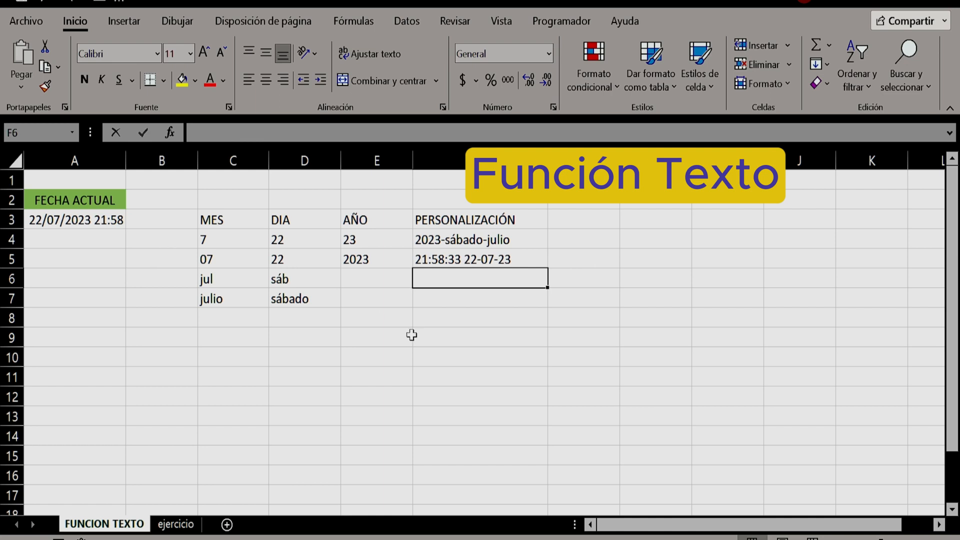
left_click(437, 265)
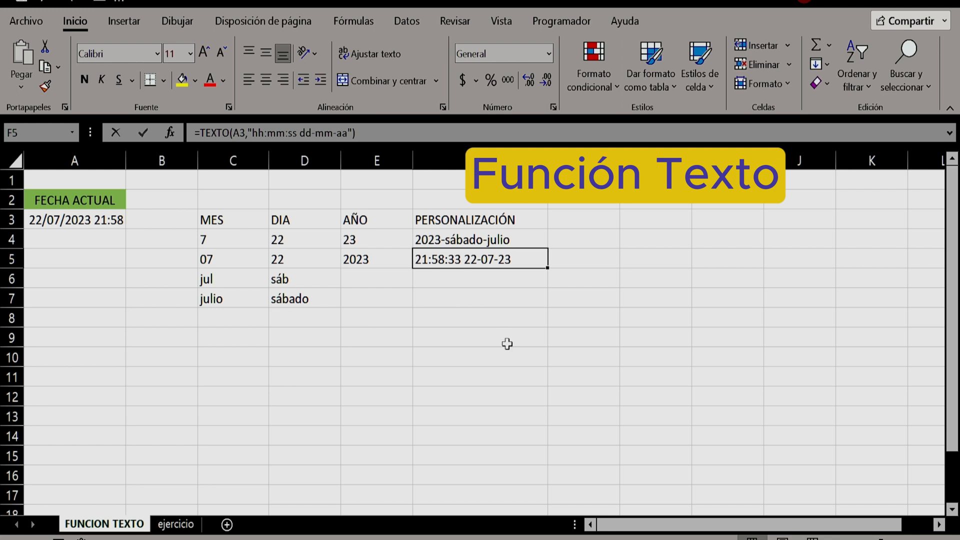
left_click(541, 538)
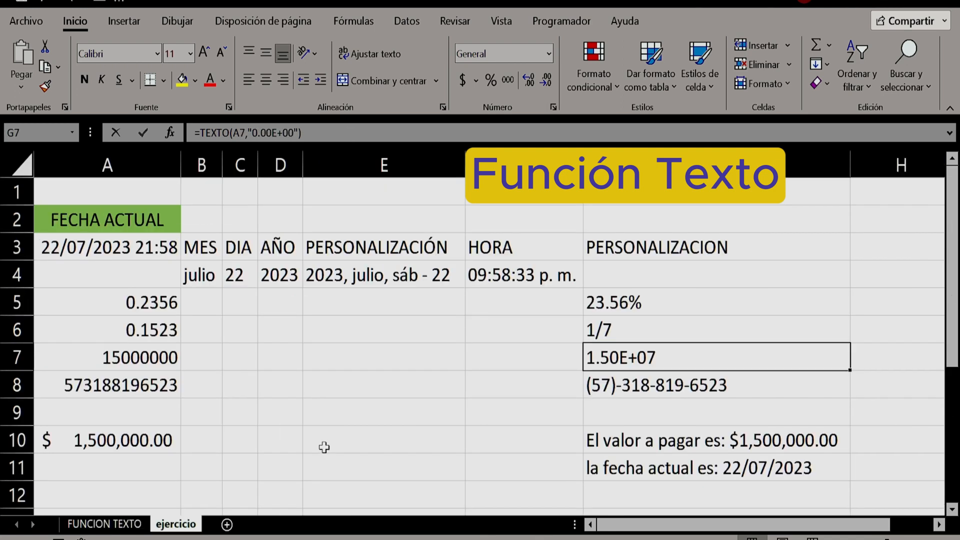
Return to the FUNCION TEXTO sheet and enter 0.3685 in cell A9
left_click(123, 528)
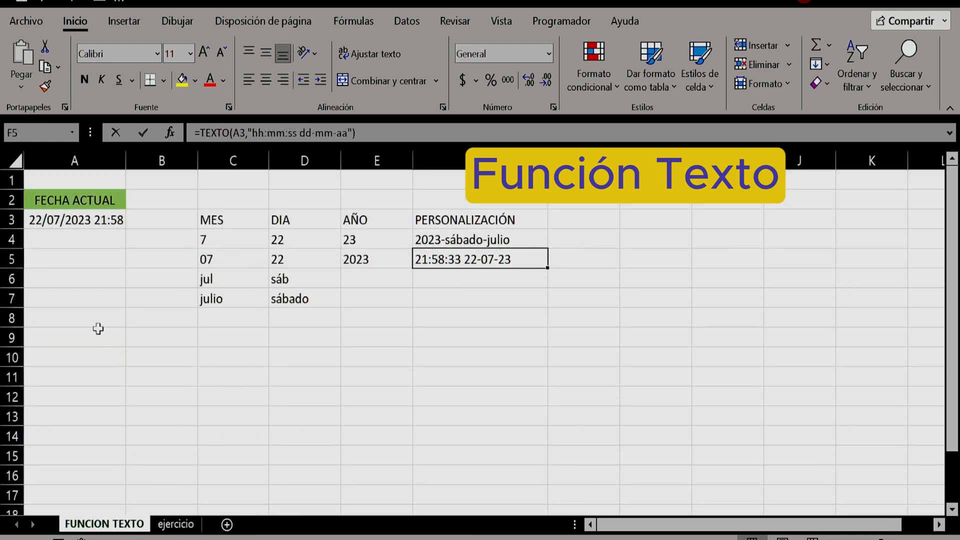
left_click(71, 336)
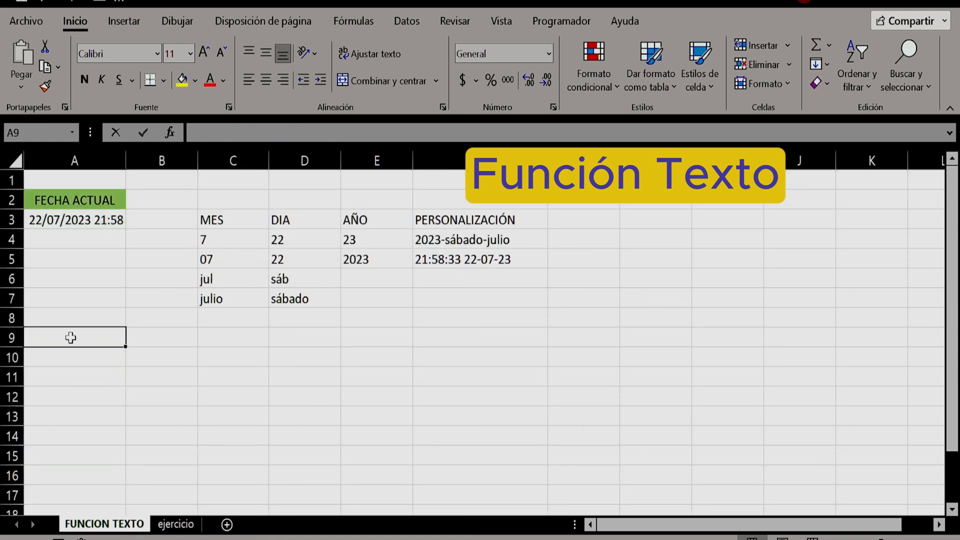
type("0.3685")
key("Return")
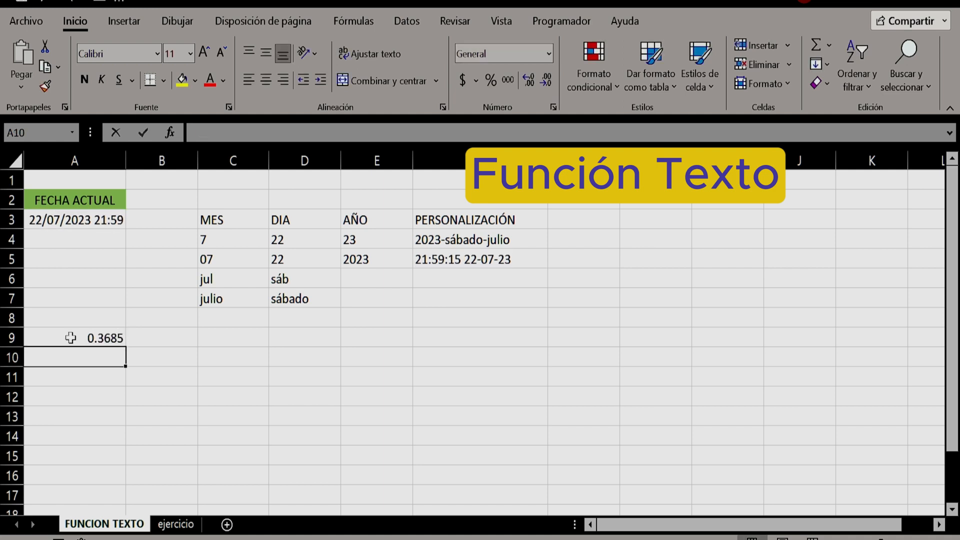
Enter =TEXTO(A9,"0.00%") in cell F9 to show the decimal as a percentage, and check its formula
left_click(70, 338)
key("Right")
key("Right")
key("Right")
key("Right")
key("Right")
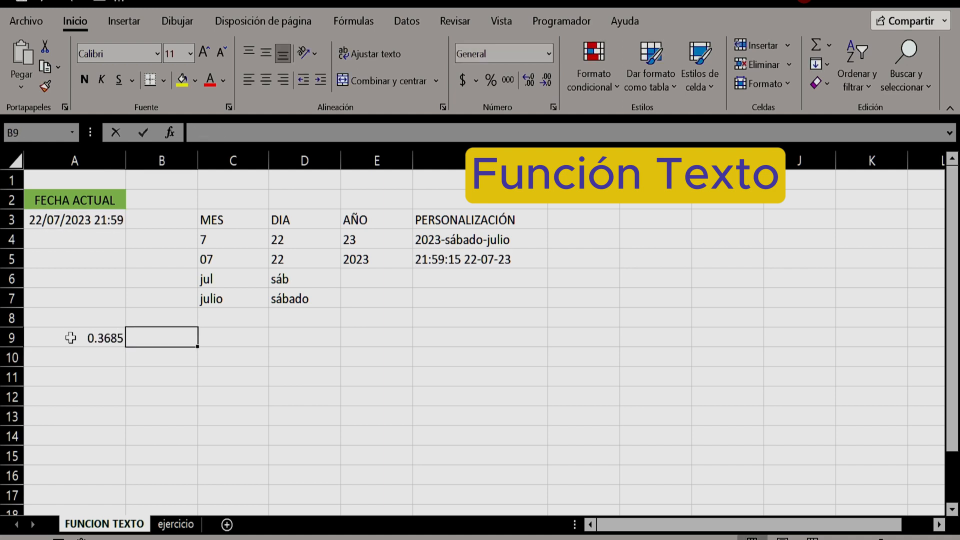
type("=")
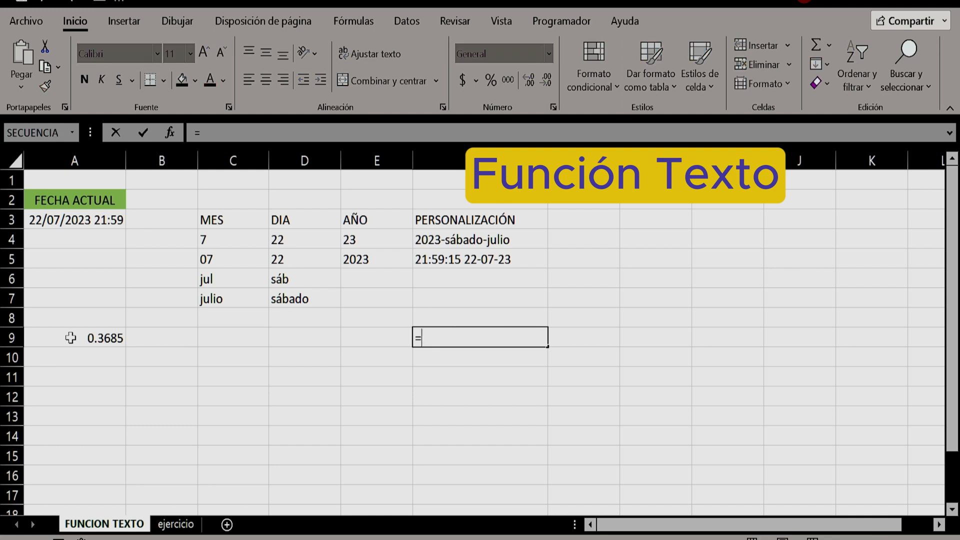
type("texto")
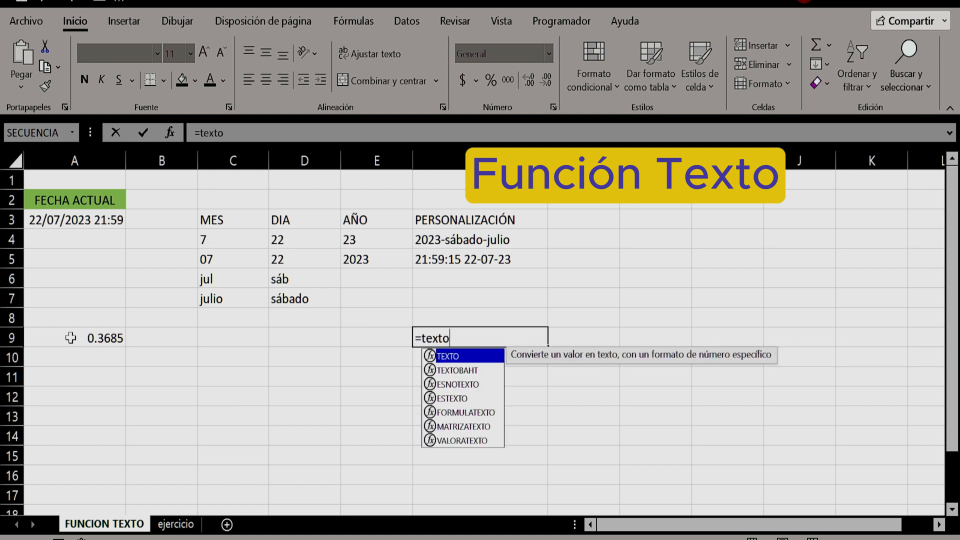
type("(")
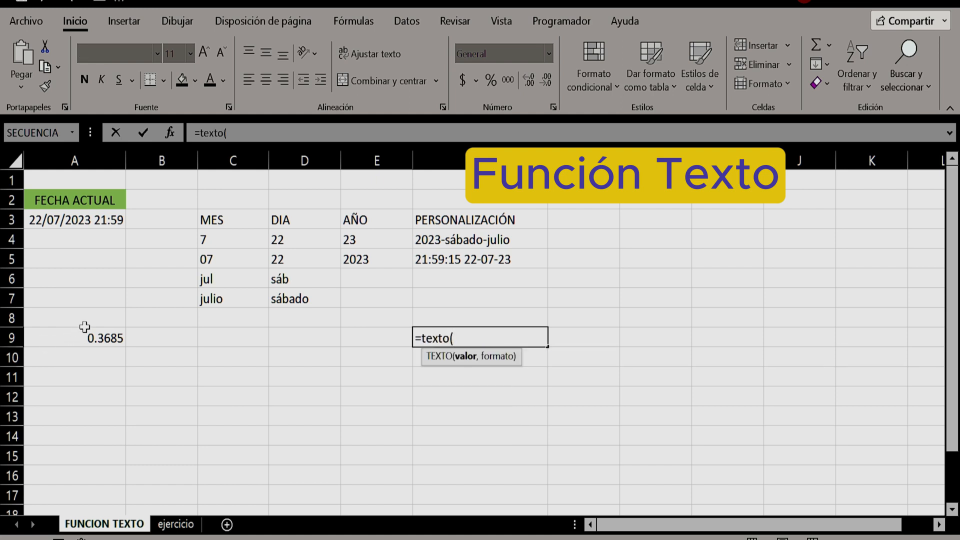
left_click(81, 335)
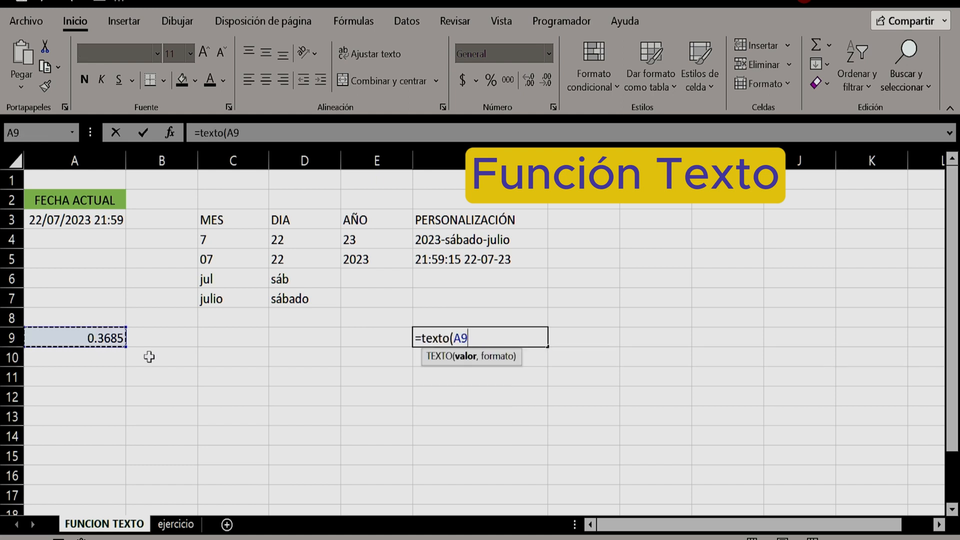
type(",\"")
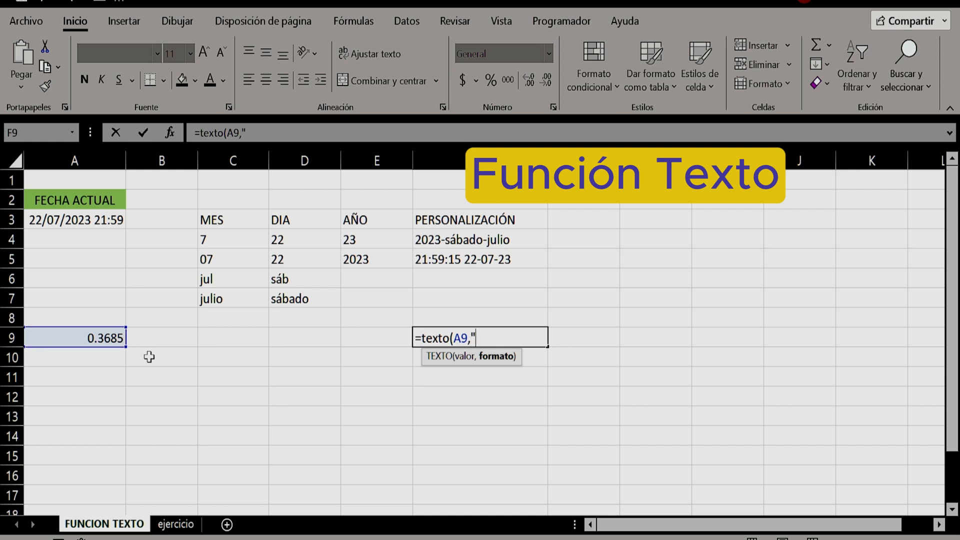
type("0.00%\"")
type(")")
key("Return")
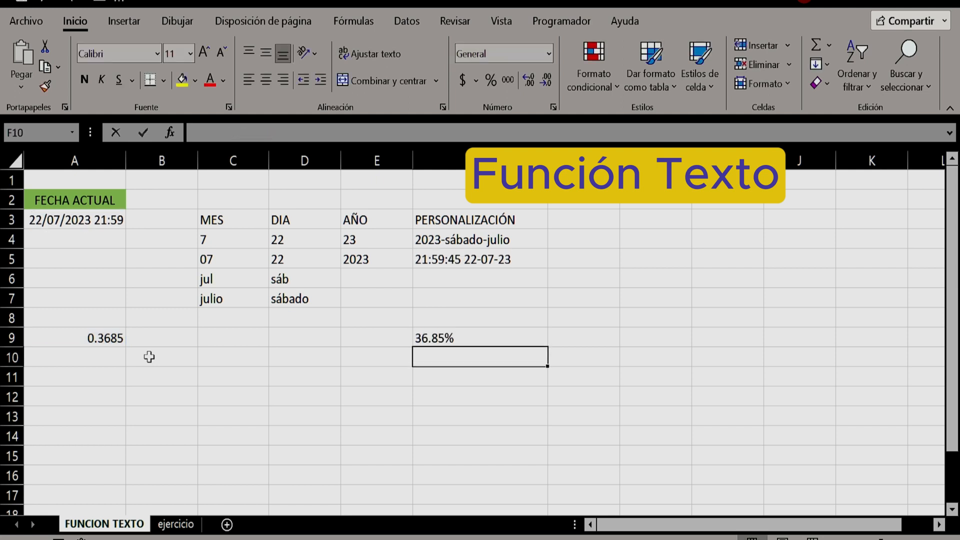
left_click(433, 338)
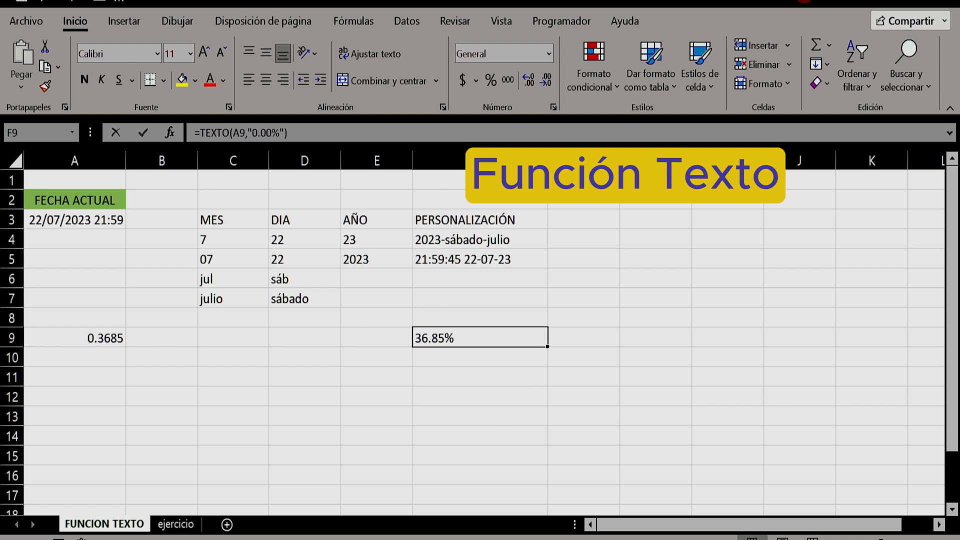
left_click(575, 539)
key("Return")
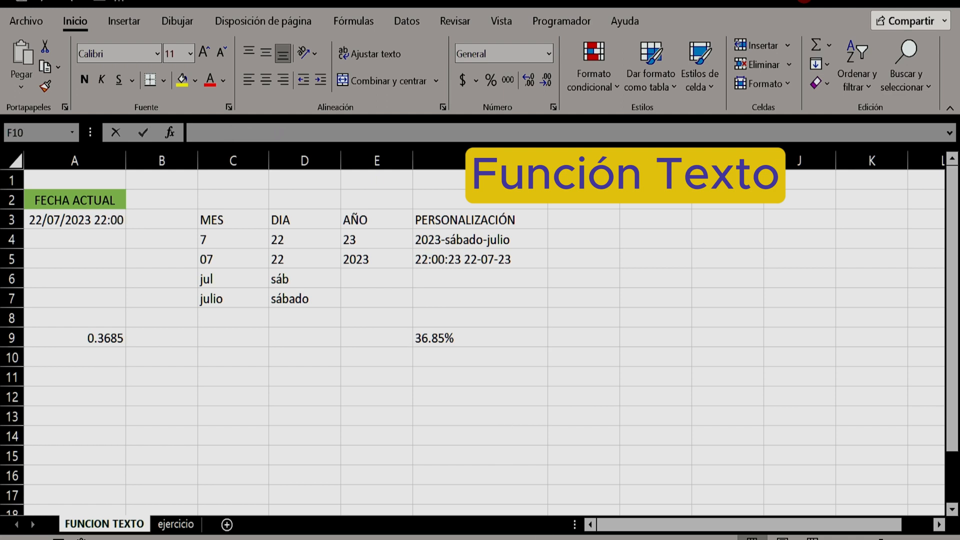
Enter 15.23 in cell A10 below the first decimal number
left_click(98, 358)
type("15.23")
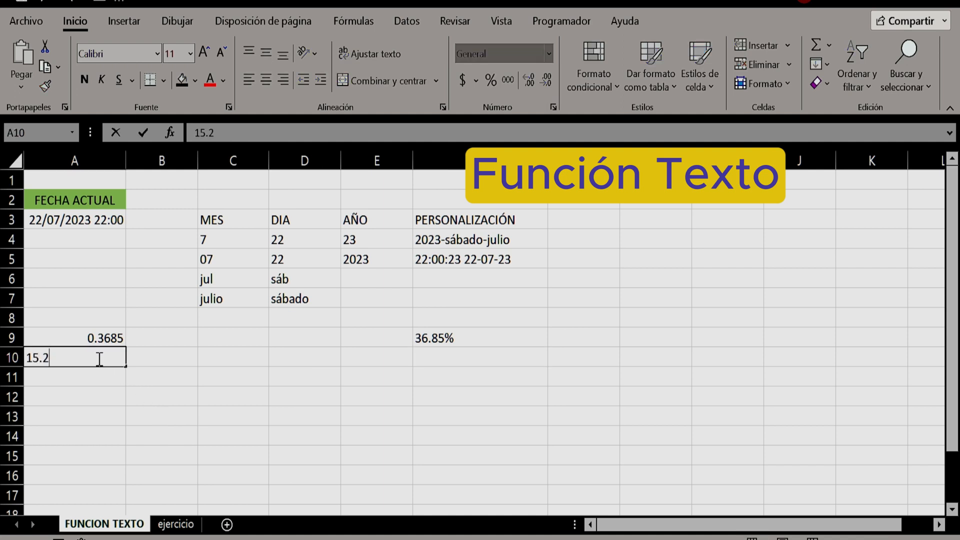
key("Right")
key("Right")
key("Right")
key("Right")
key("Right")
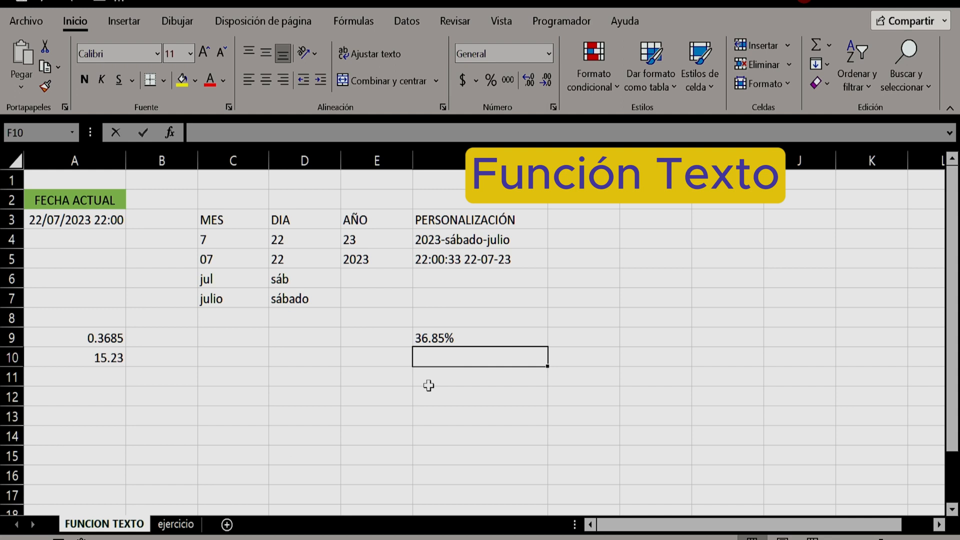
Enter =TEXTO(A10,"# ?/?") in cell F10 to show the number as a fraction, and compare it with A10
type("=texto")
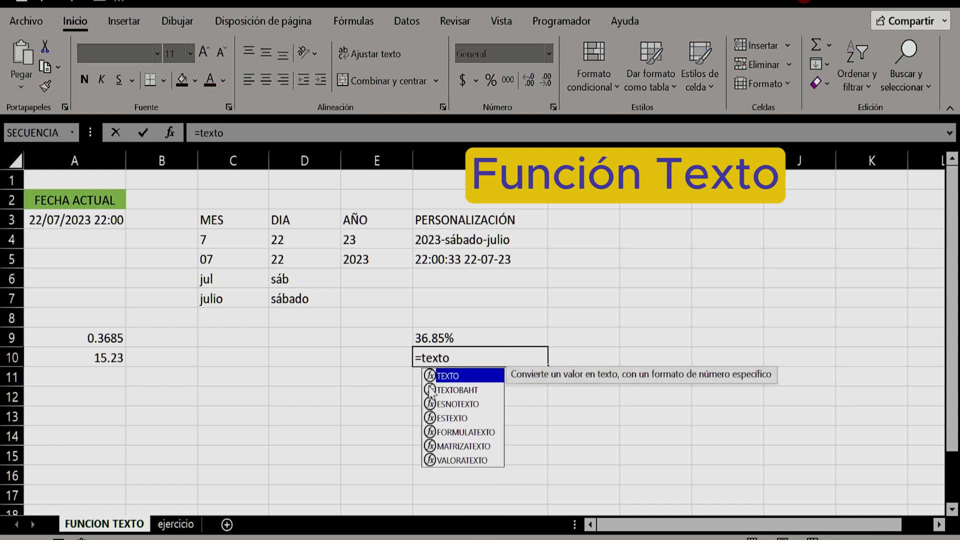
type("(")
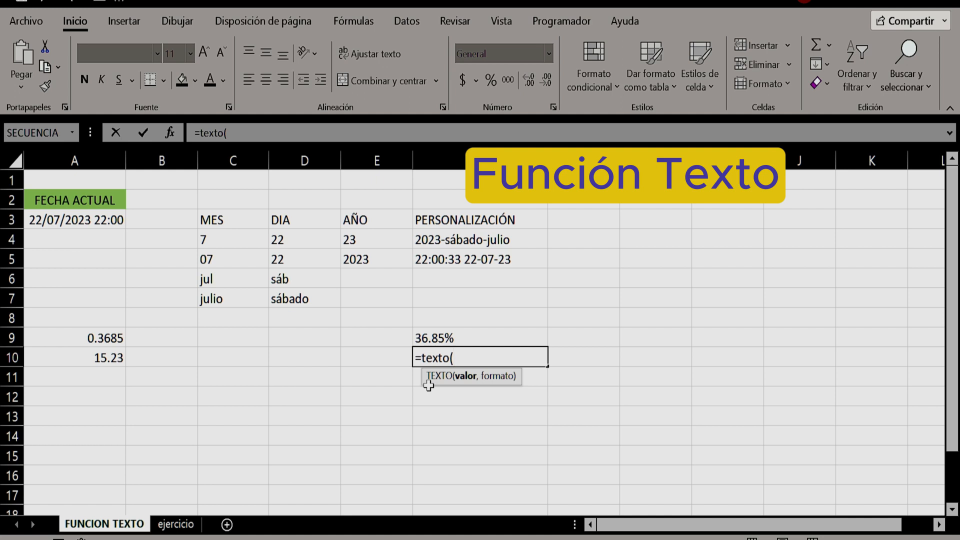
left_click(86, 357)
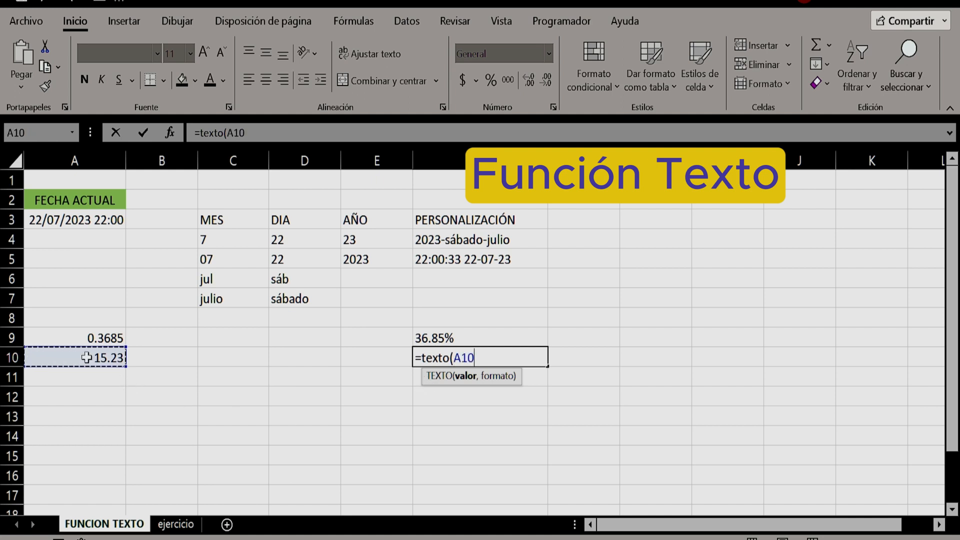
type(",\"")
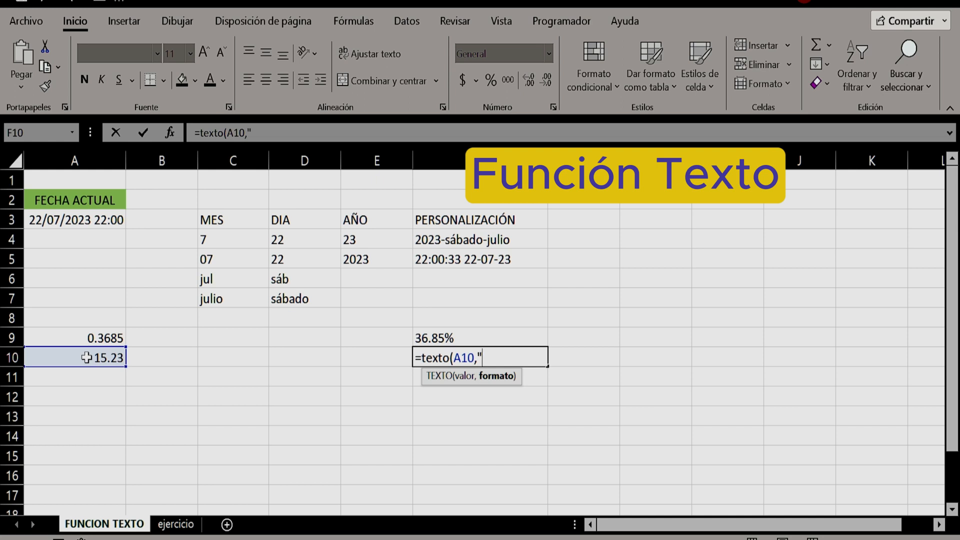
type("# ?/?\")")
key("Return")
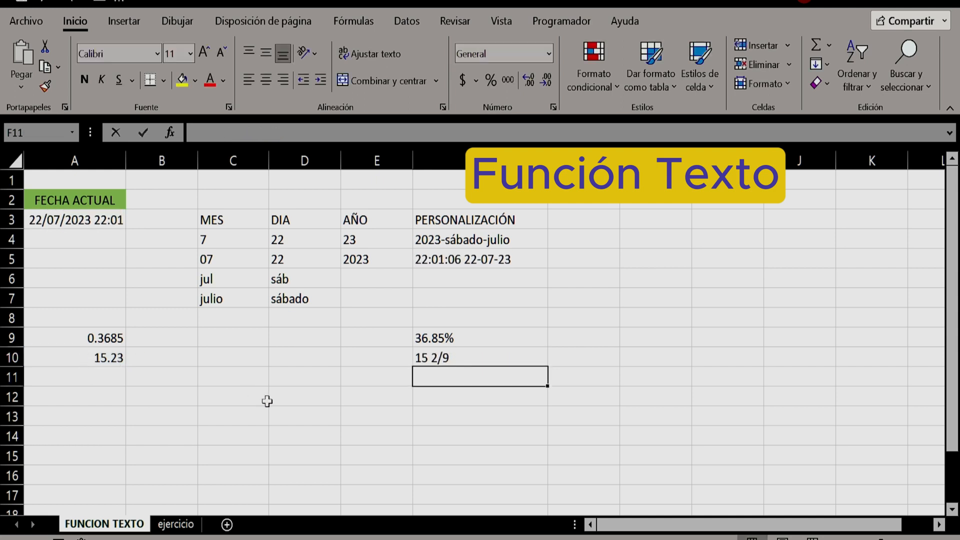
left_click(106, 359)
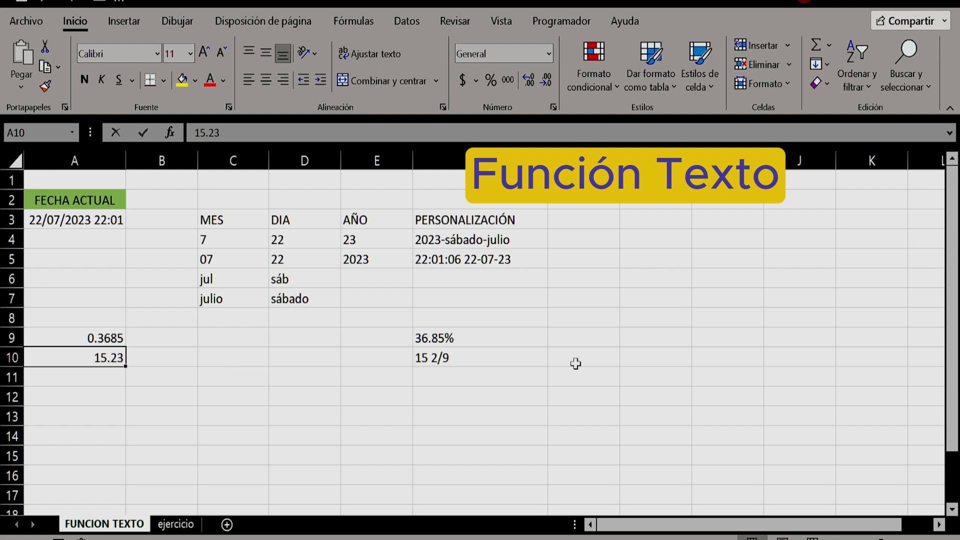
left_click(467, 365)
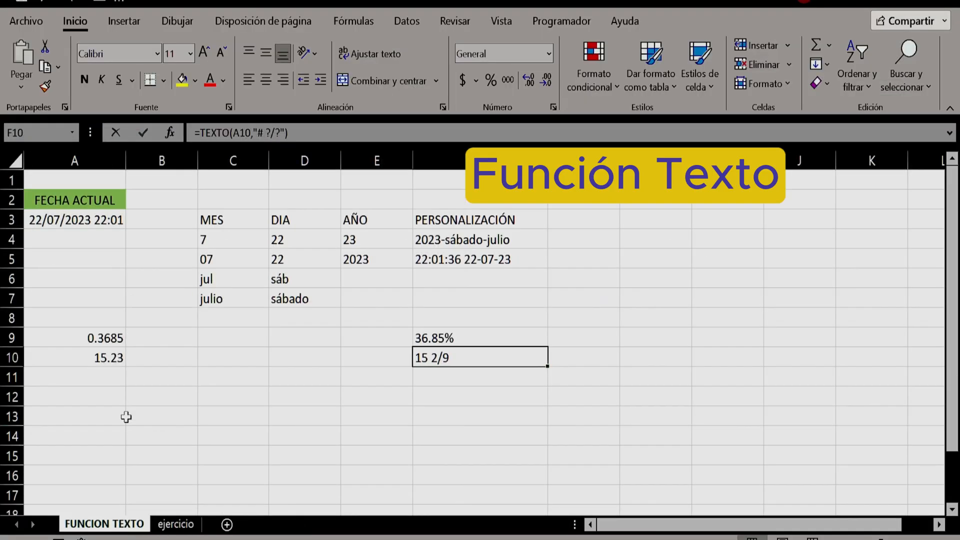
Enter 15200000 in cell A11 of the FUNCION TEXTO sheet and select cell F11 in the same row
left_click(90, 377)
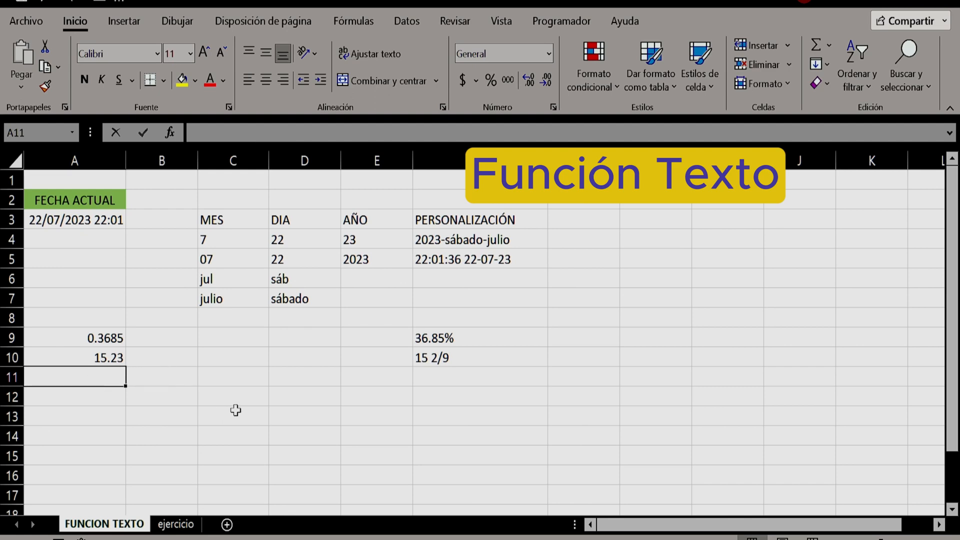
type("15")
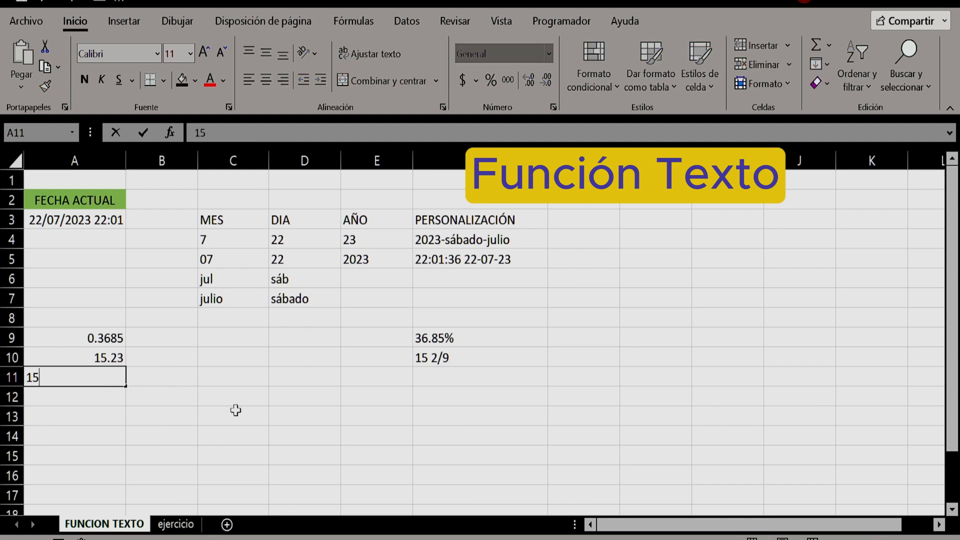
type("200000")
key("Return")
key("Up")
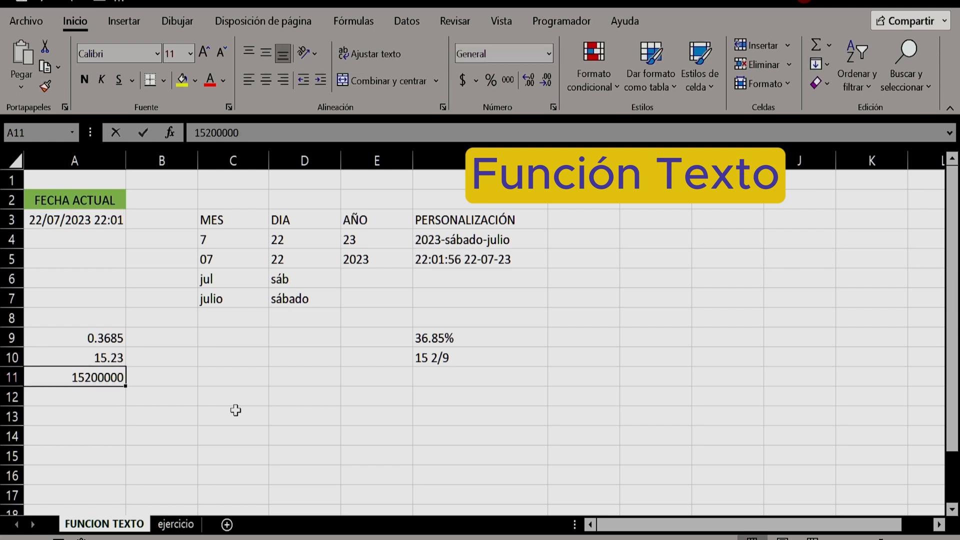
key("Right")
key("Right")
key("Right")
key("Right")
key("Right")
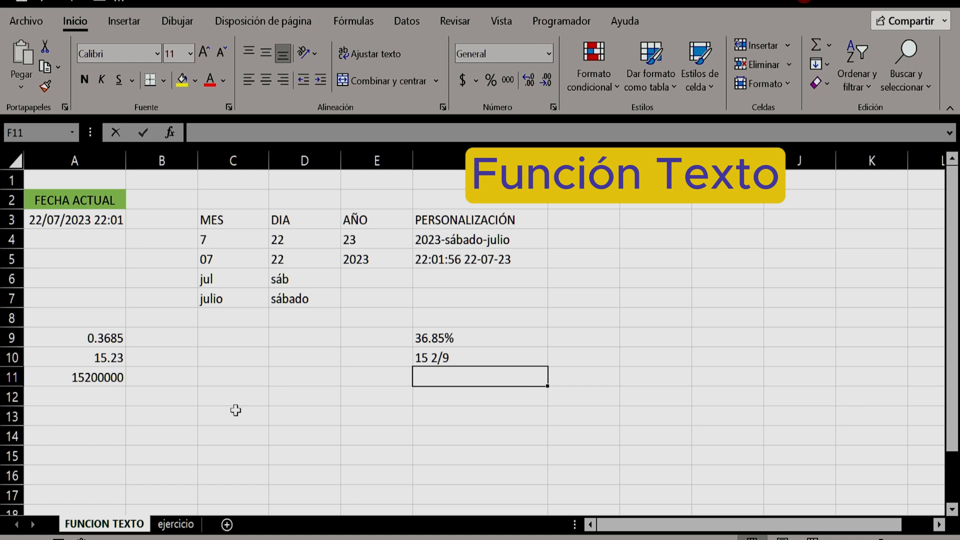
Enter =TEXTO(A11,"0.00E+00") in cell F11 to show the number in scientific notation, and check its formula
type("=texto")
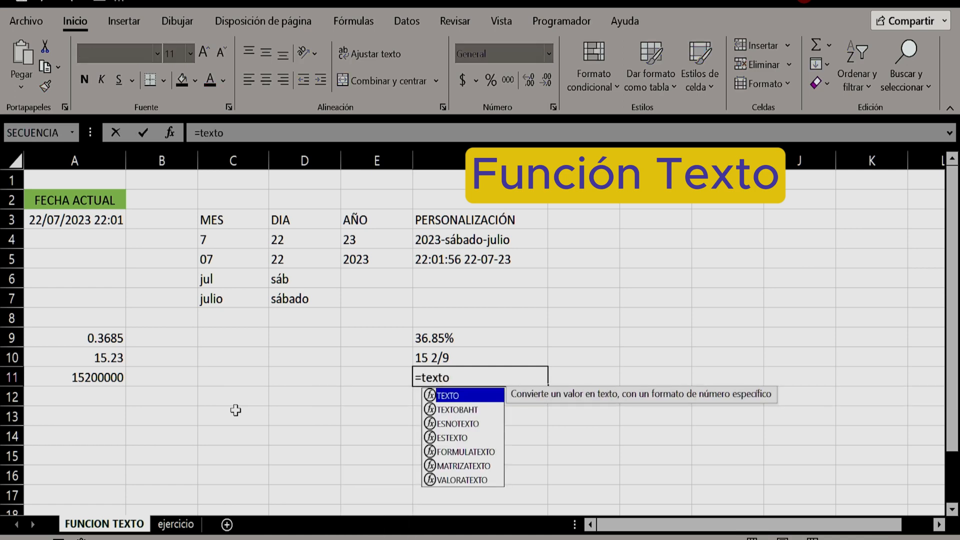
type("(")
left_click(82, 376)
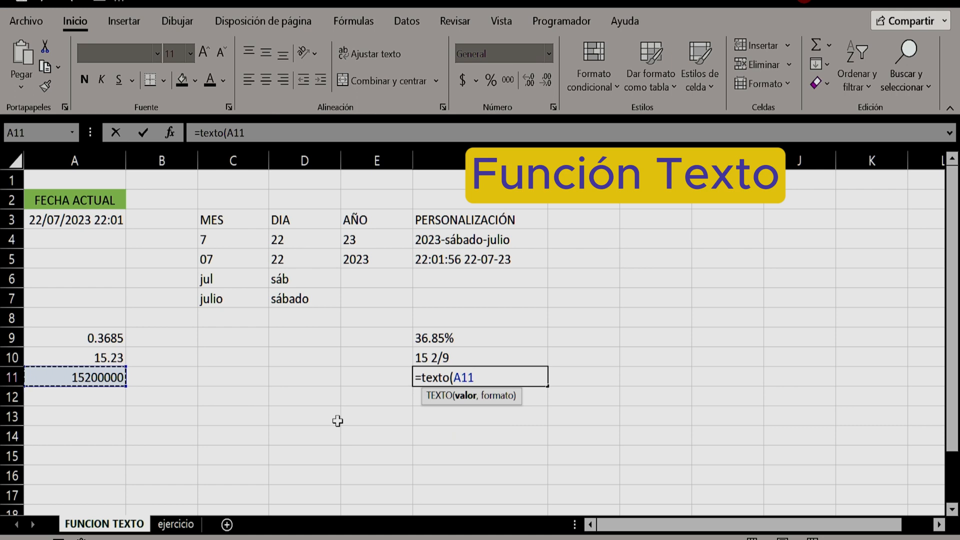
type(",\"")
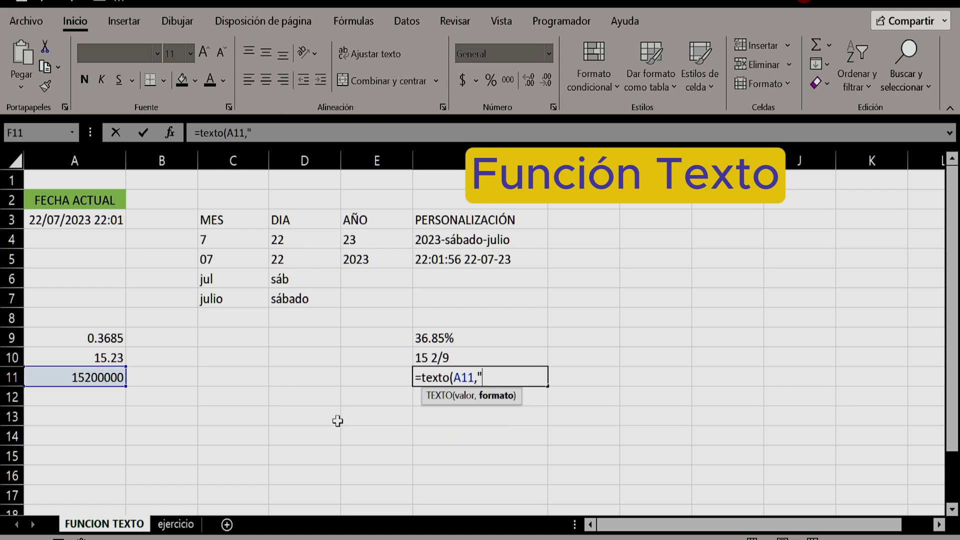
type("0.00E+00\"")
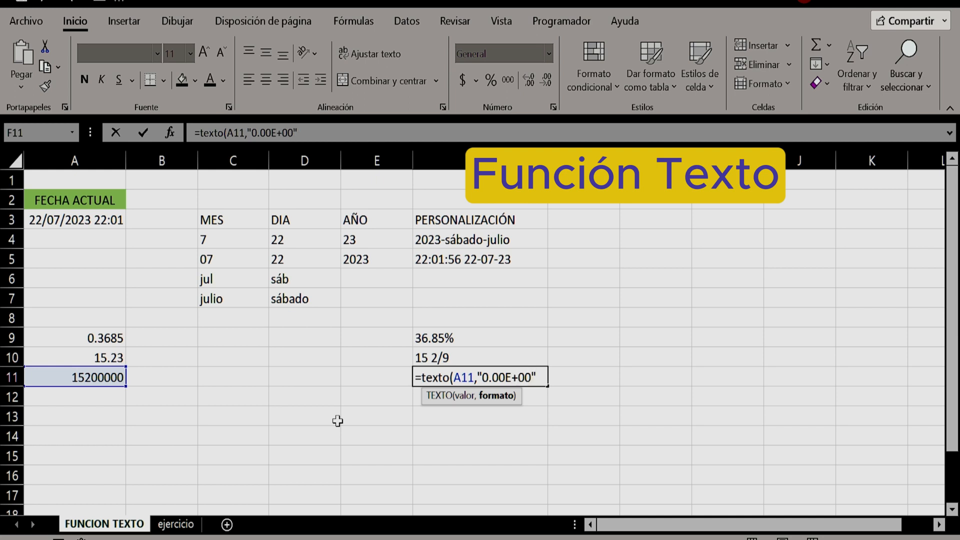
type(")")
key("Return")
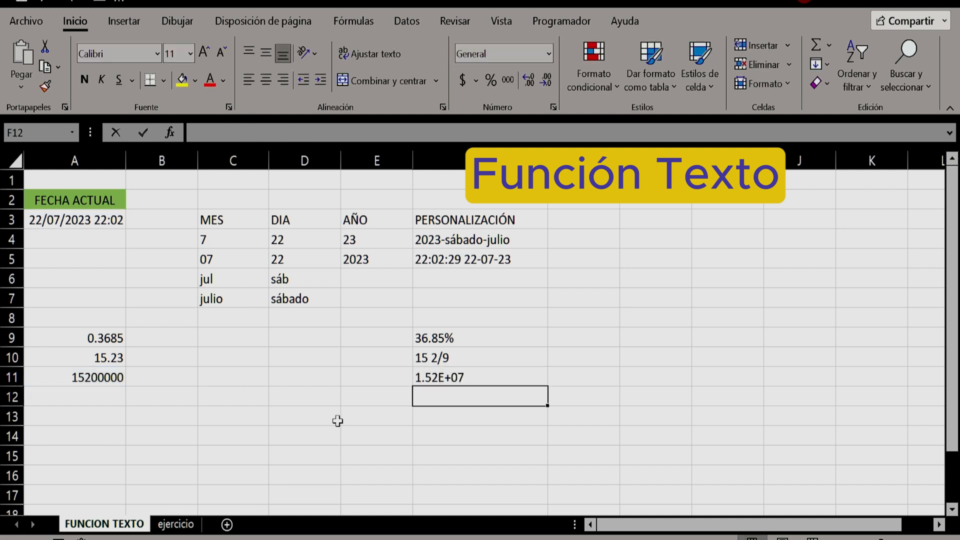
key("Up")
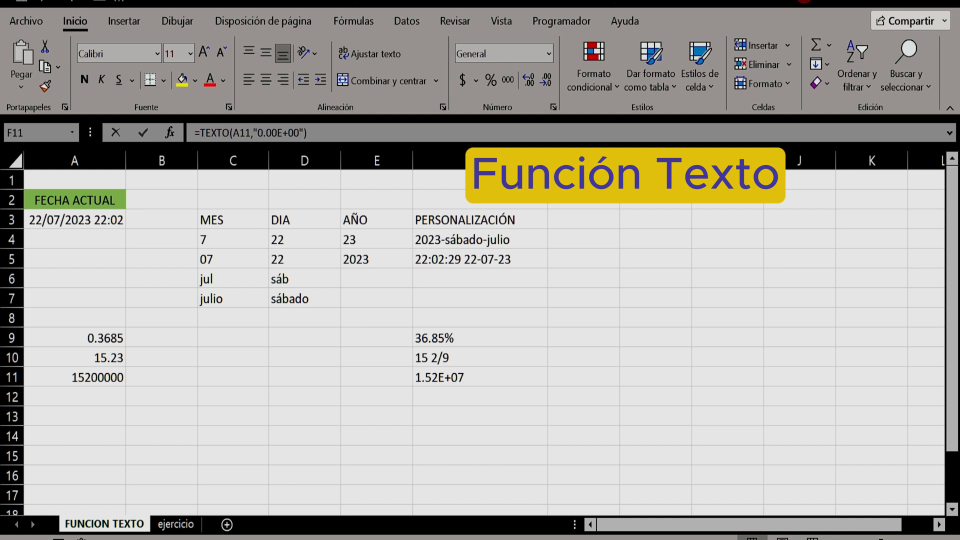
Enter a phone number with country code in cell A13 and format the cell as Número without decimals
left_click(82, 415)
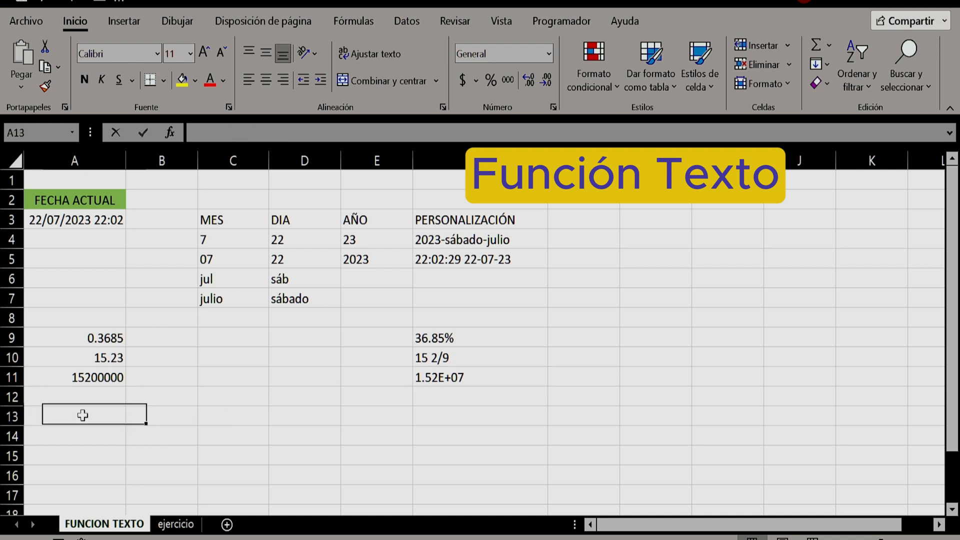
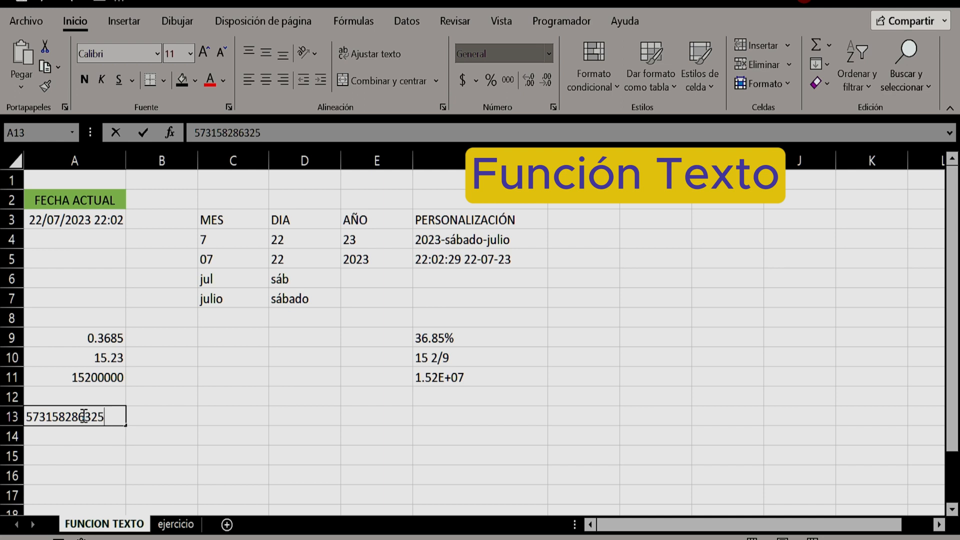
key("Return")
left_click(82, 415)
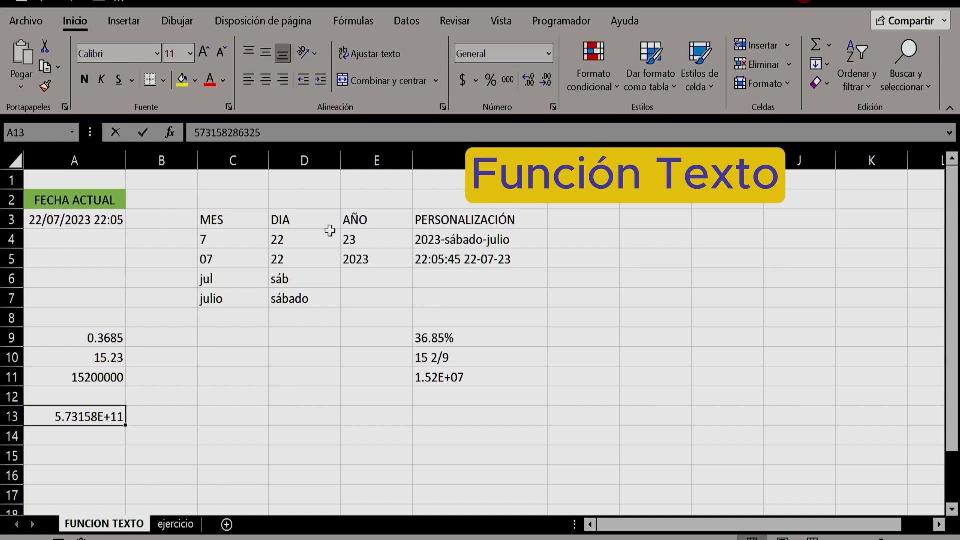
left_click(548, 54)
left_click(509, 128)
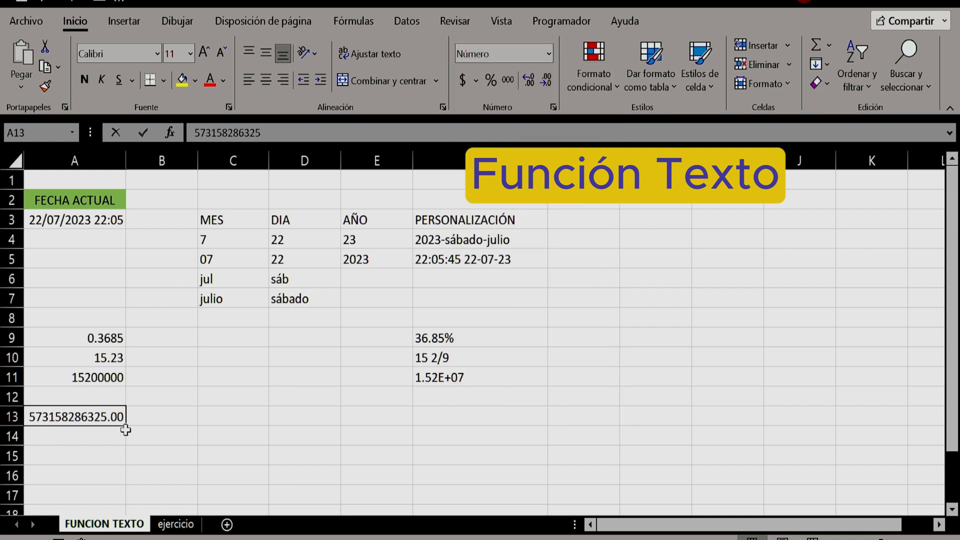
left_click(549, 79)
left_click(549, 79)
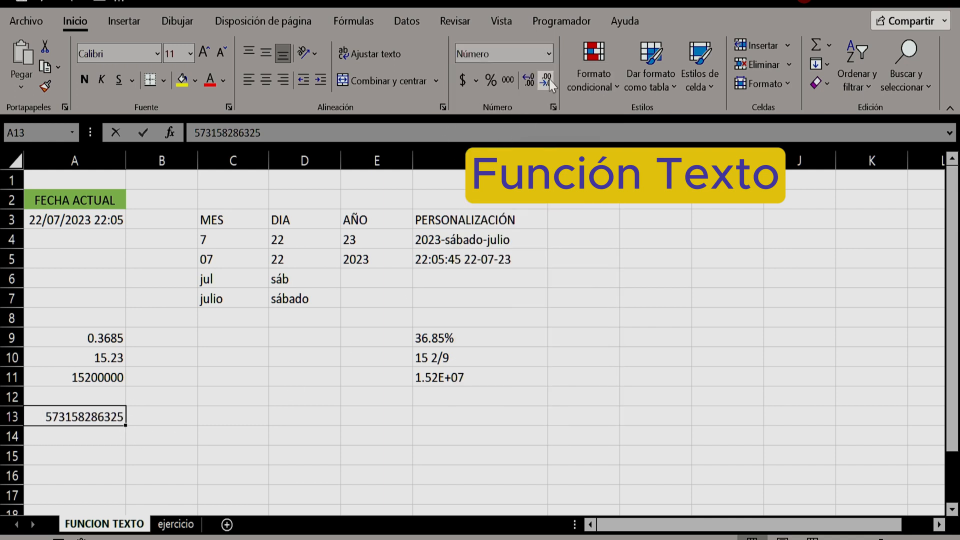
Begin a TEXTO formula in cell F13 that takes A13 as its value argument
left_click(436, 414)
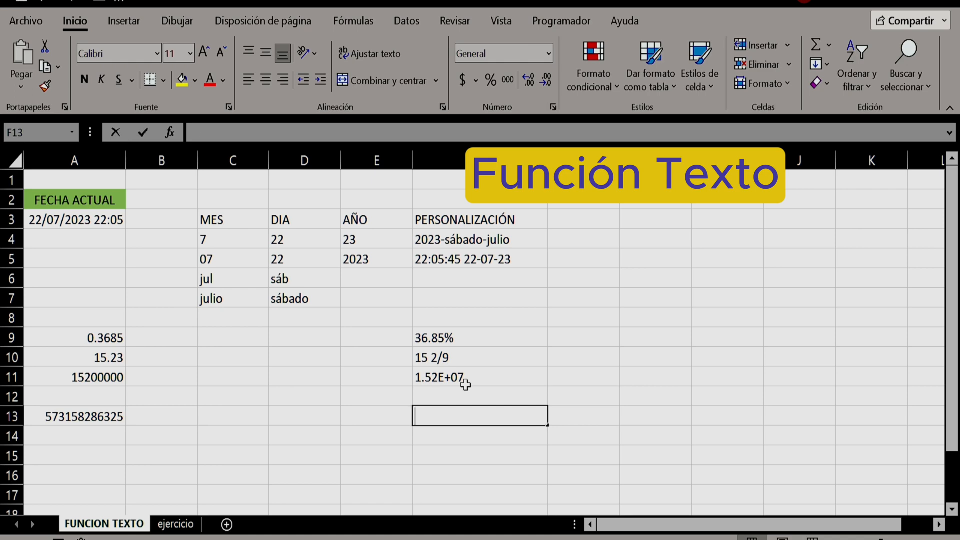
type("=texto(")
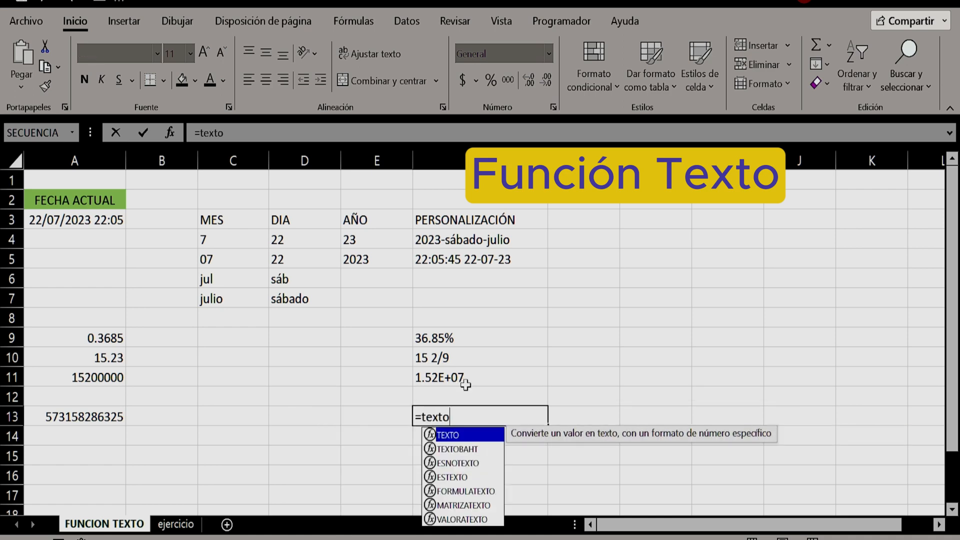
left_click(82, 416)
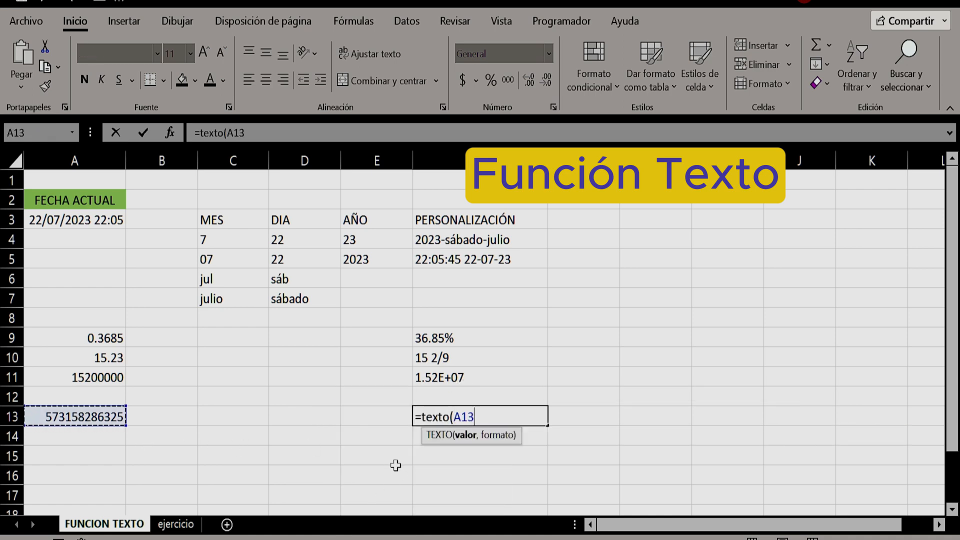
type(",")
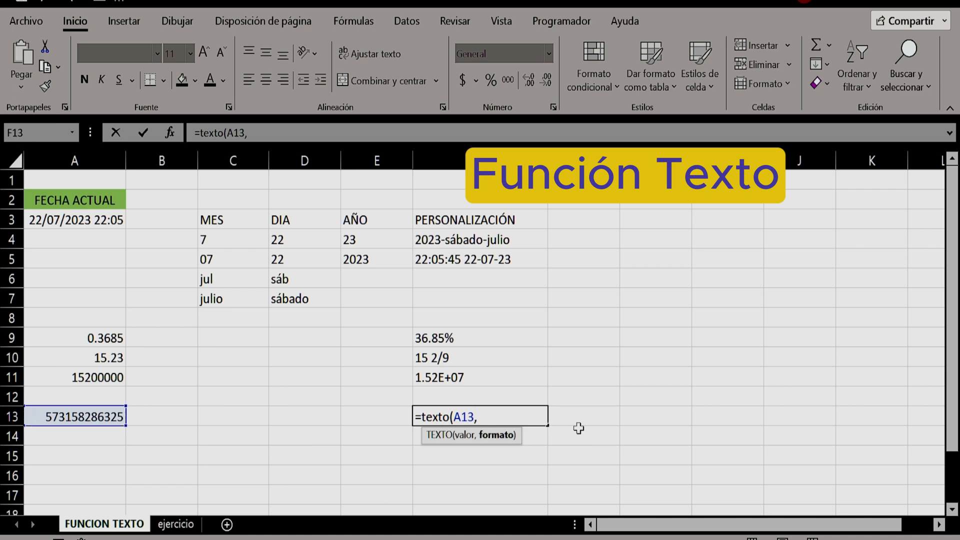
type("\"[<=")
type("99999")
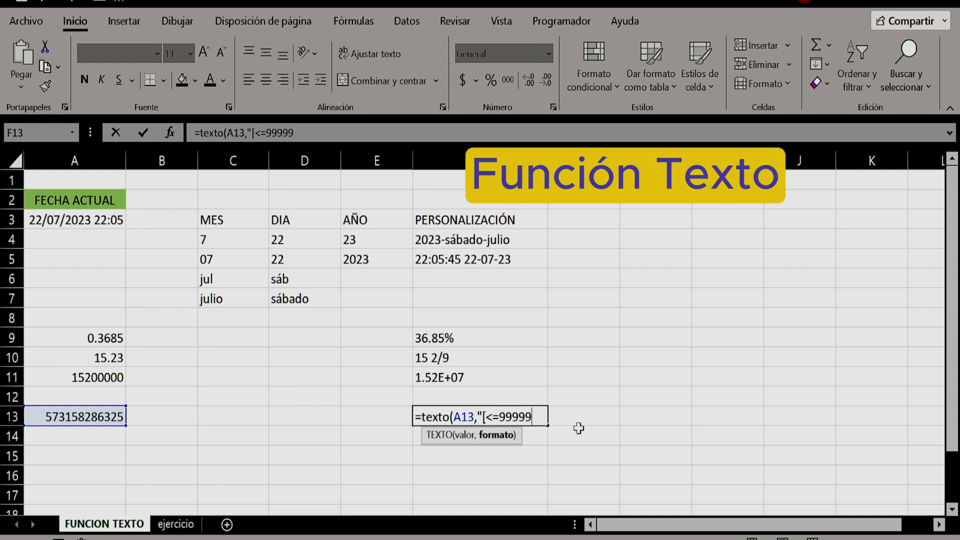
type("99999")
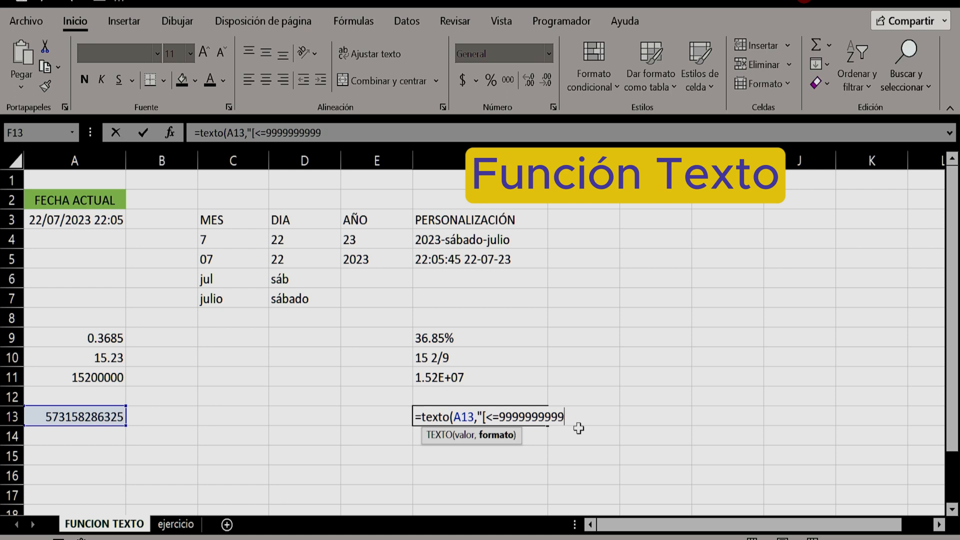
type("]")
type("###-")
type("###-#")
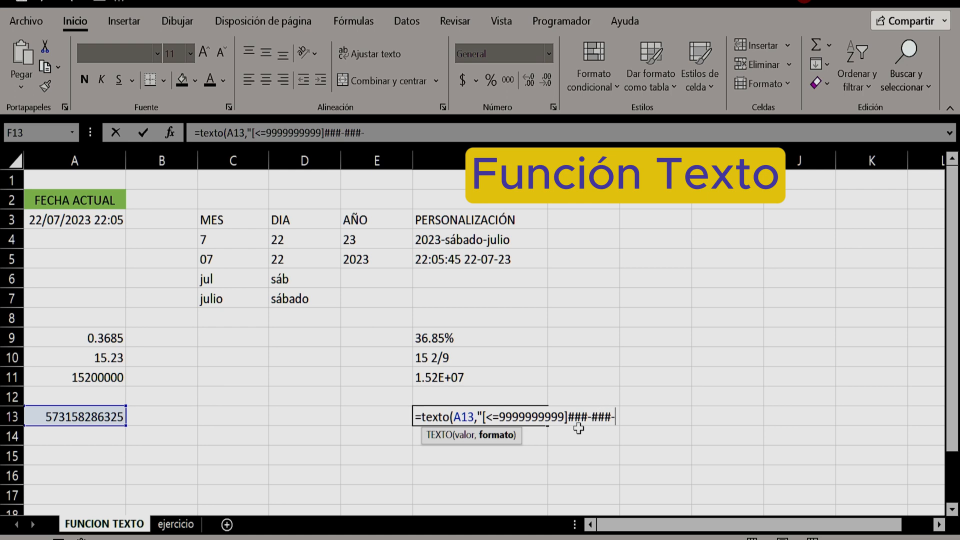
type("###;")
Complete the F13 formula with the second section ;(###)-###-###-#### for longer numbers, and check the entered formula
type("(###")
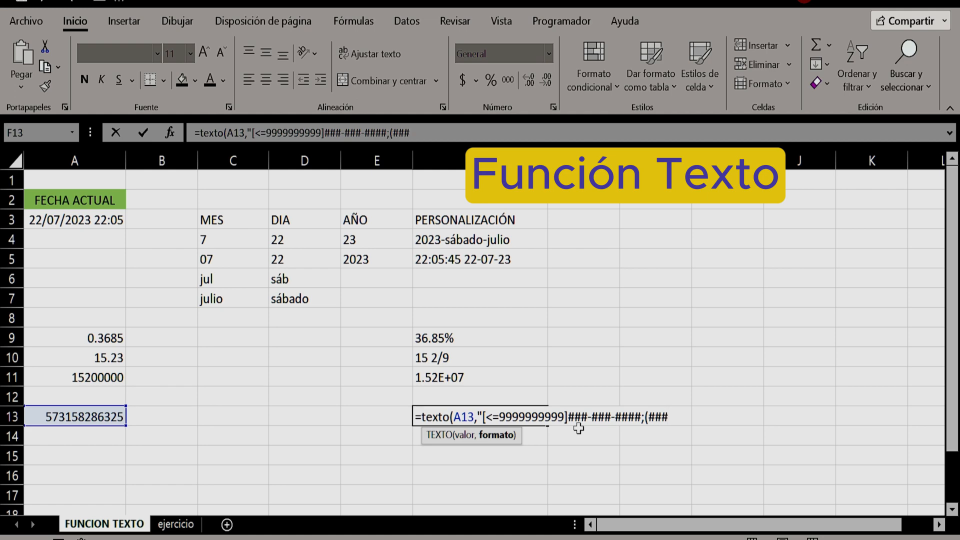
type(")-###-###")
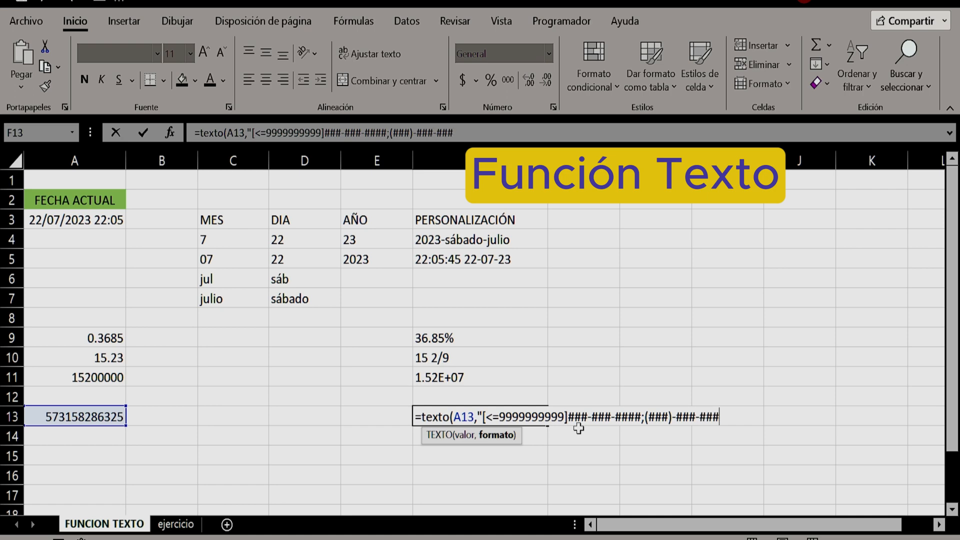
type("-####\")")
key("Return")
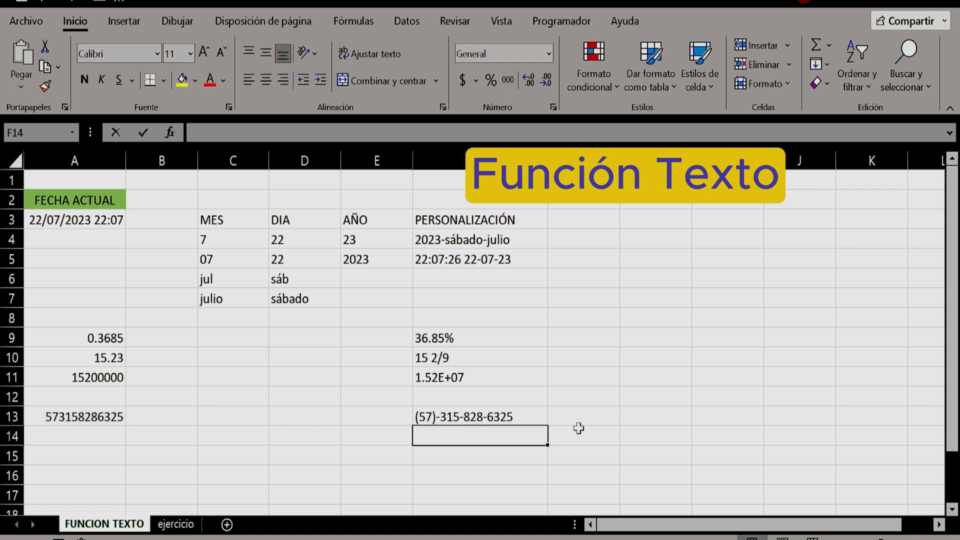
key("Up")
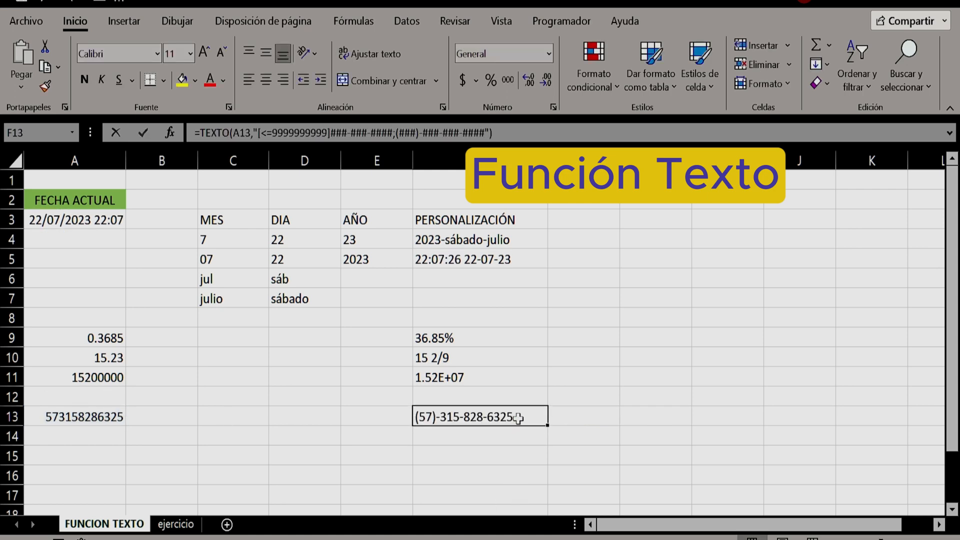
Replace the number in cell A13 with 12345678 to test the formula's shorter format
left_click(64, 414)
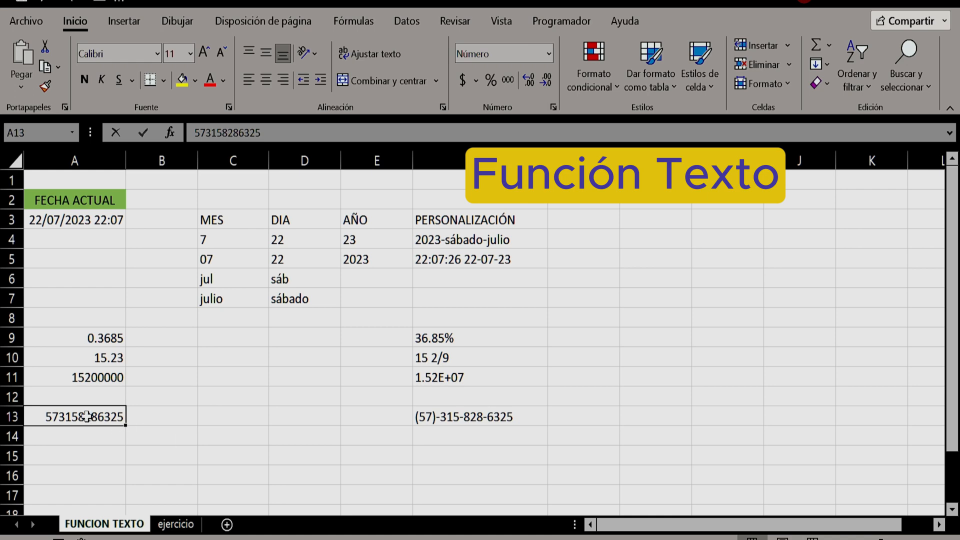
type("123")
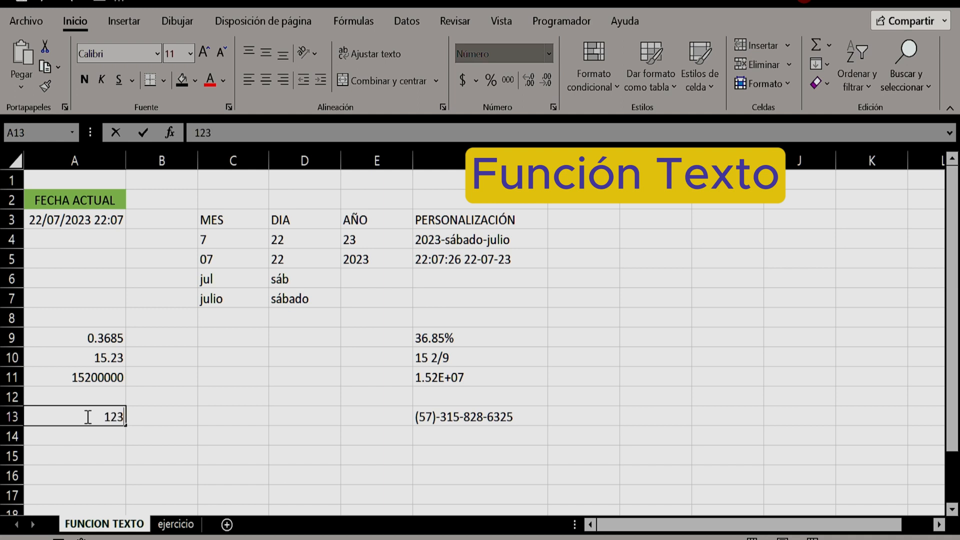
type("45678")
key("Return")
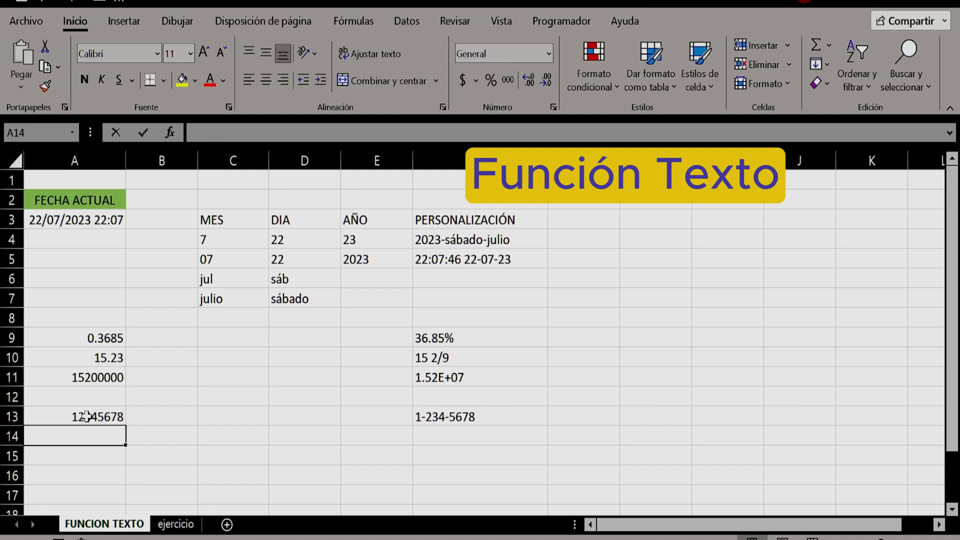
left_click(86, 416)
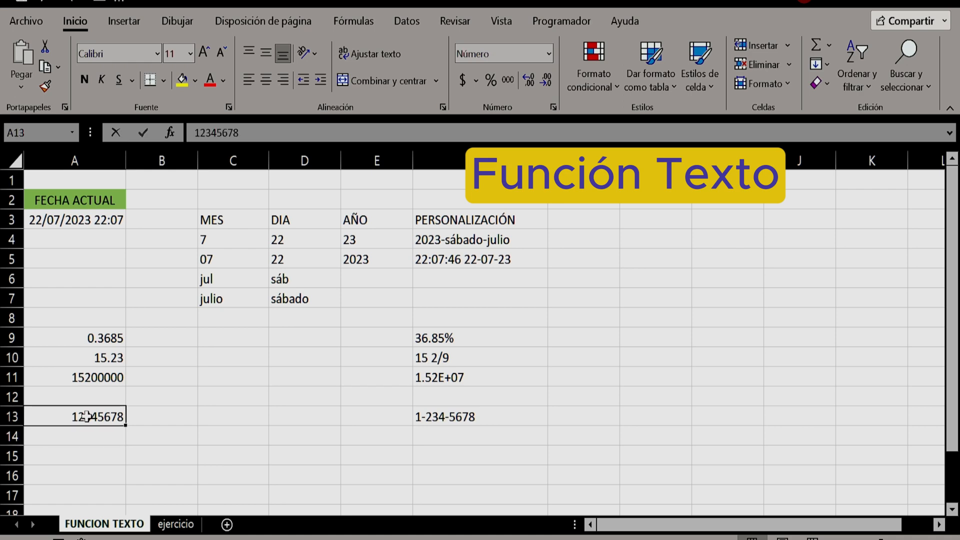
type("1234")
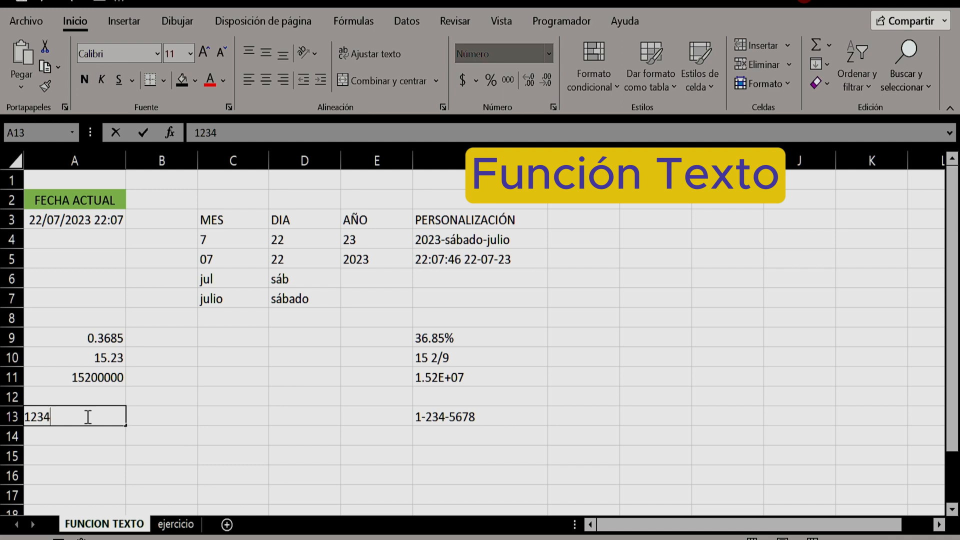
type("56789012")
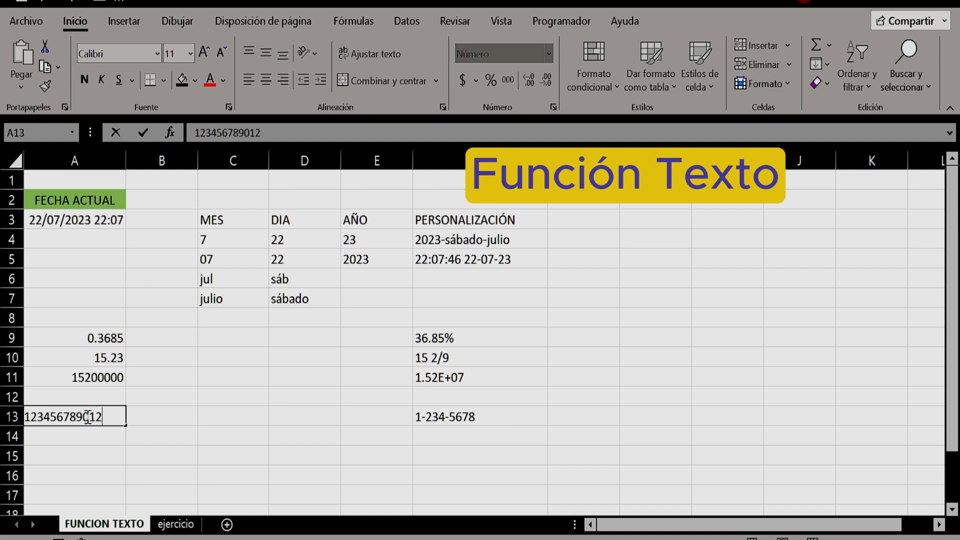
key("Return")
left_click(87, 416)
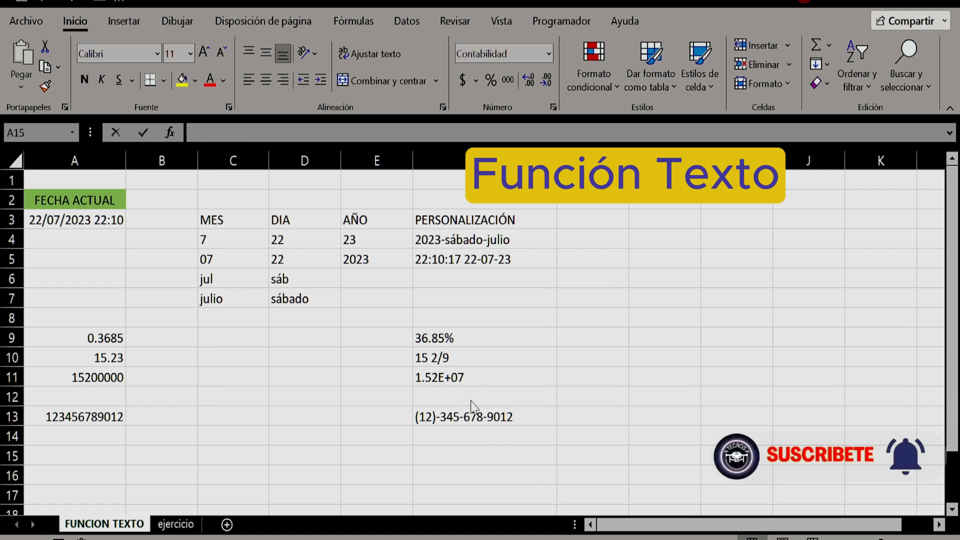
Enter the amount 1525368.36 in the accounting-formatted cell A15
left_click(546, 538)
left_click(75, 456)
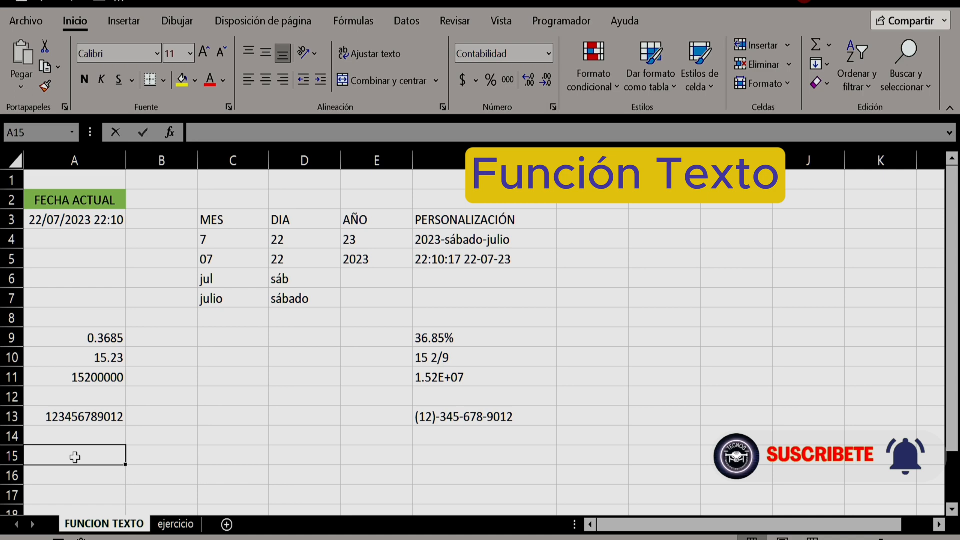
type("1525")
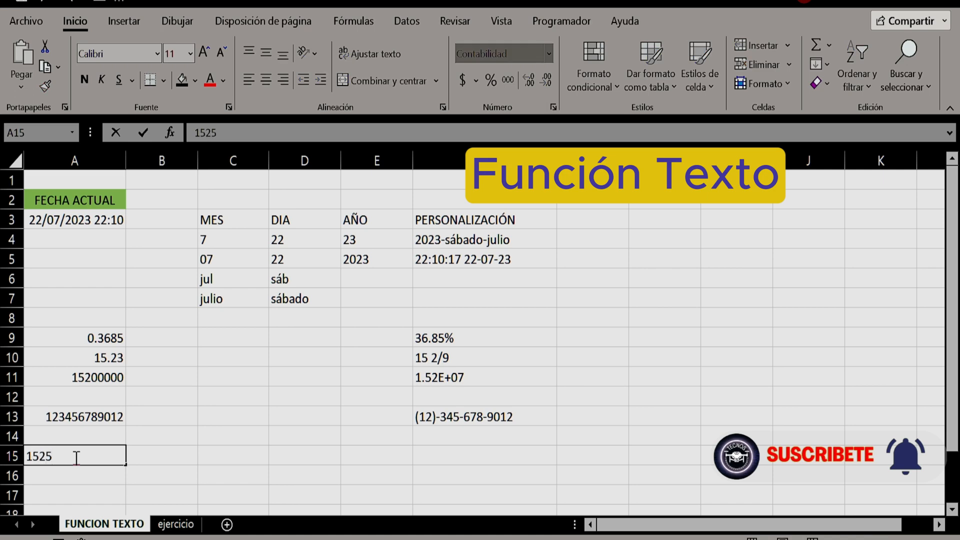
type("368.36")
key("ctrl+Return")
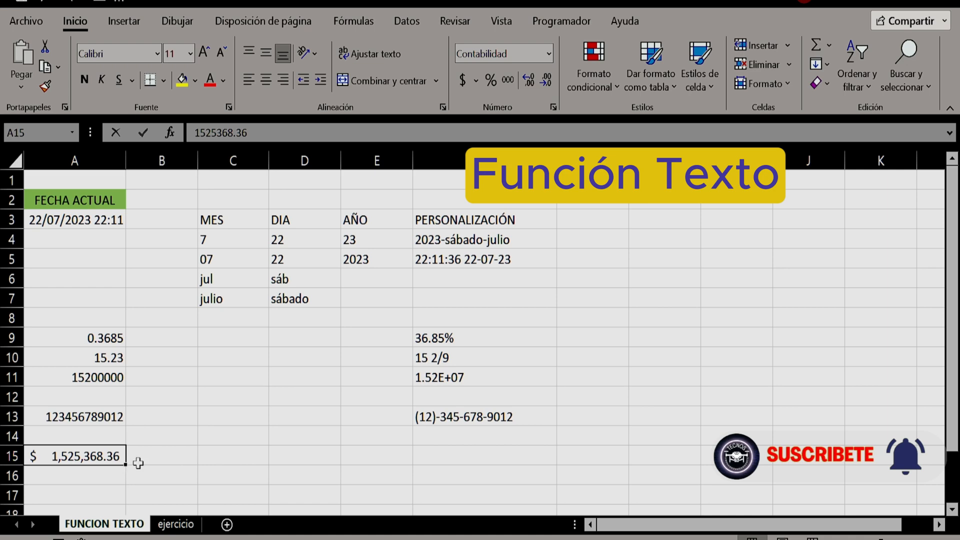
Enter the formula ="El valor es: " & A15 in cell F15 to join the label with the amount
left_click(442, 454)
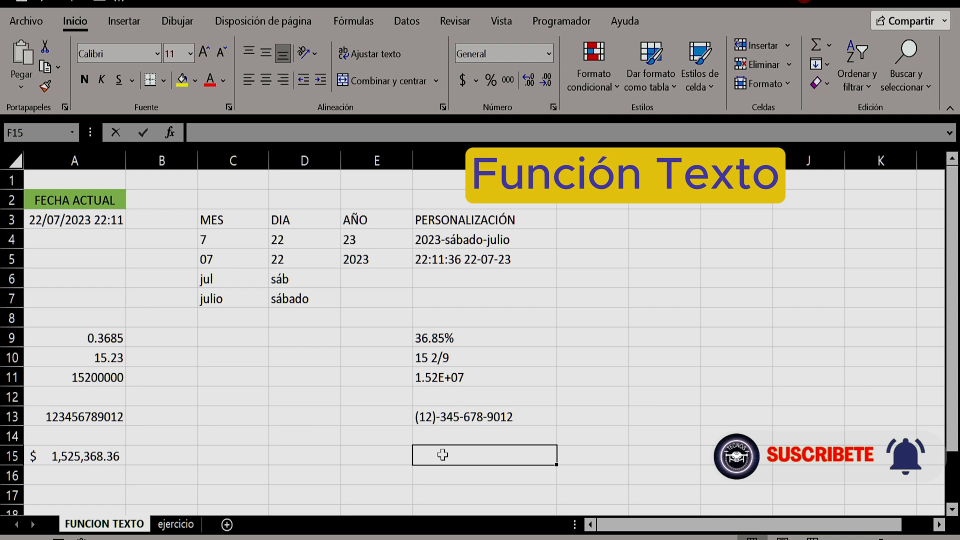
type("=")
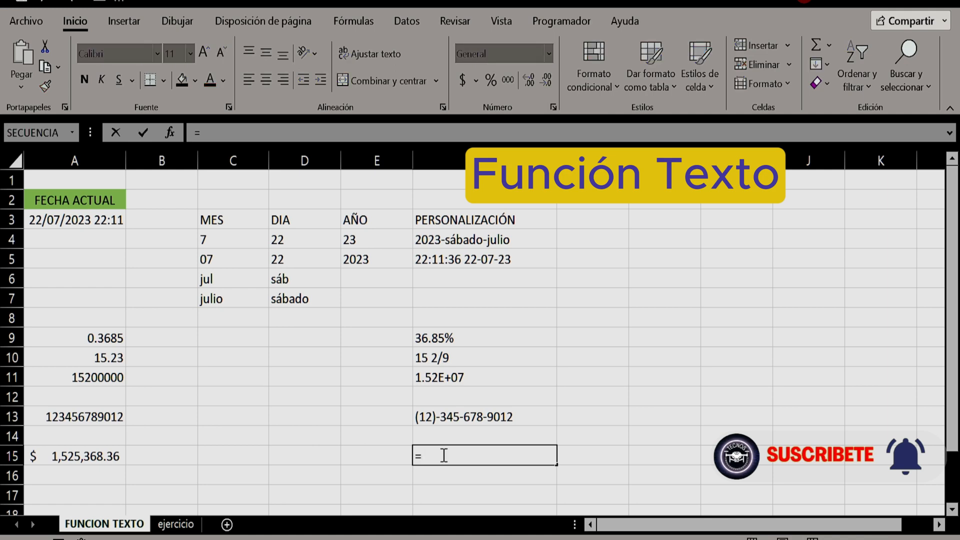
type("\"El valor es: ")
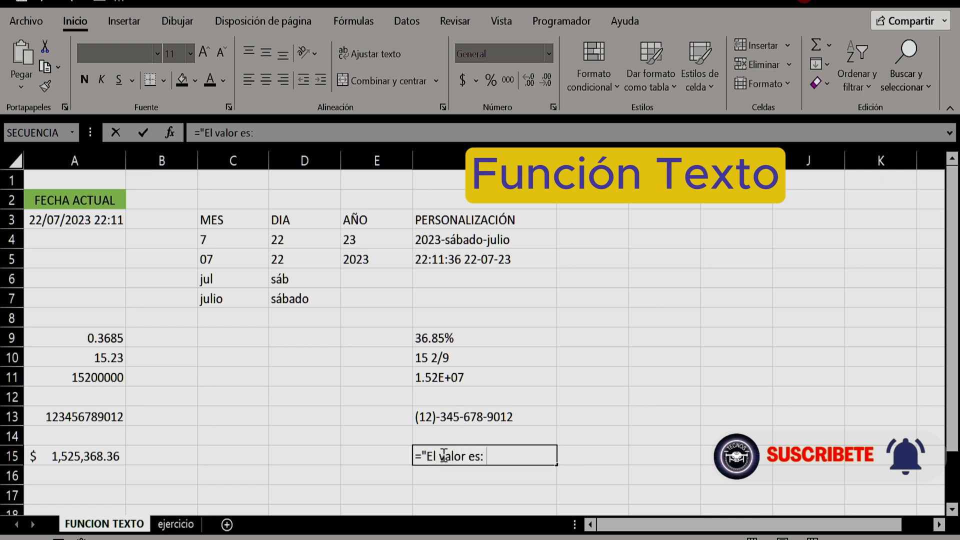
type("\" &")
left_click(72, 456)
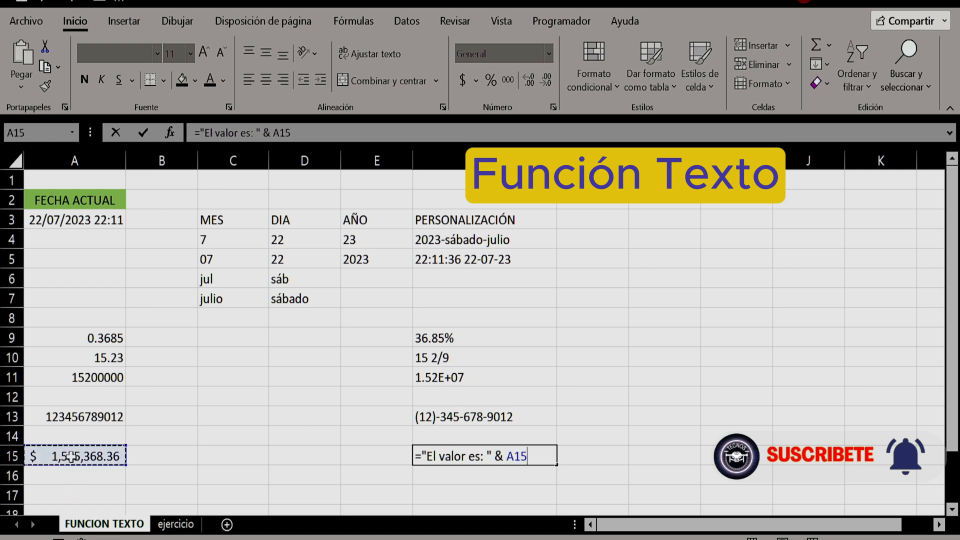
key("Return")
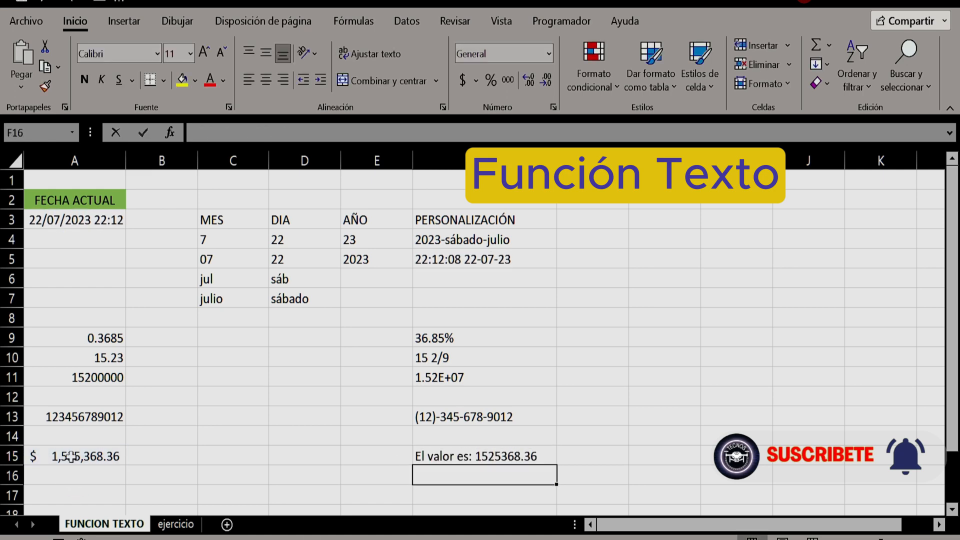
Insert the TEXTO function with its opening parenthesis before the A15 reference in the F15 formula
key("Up")
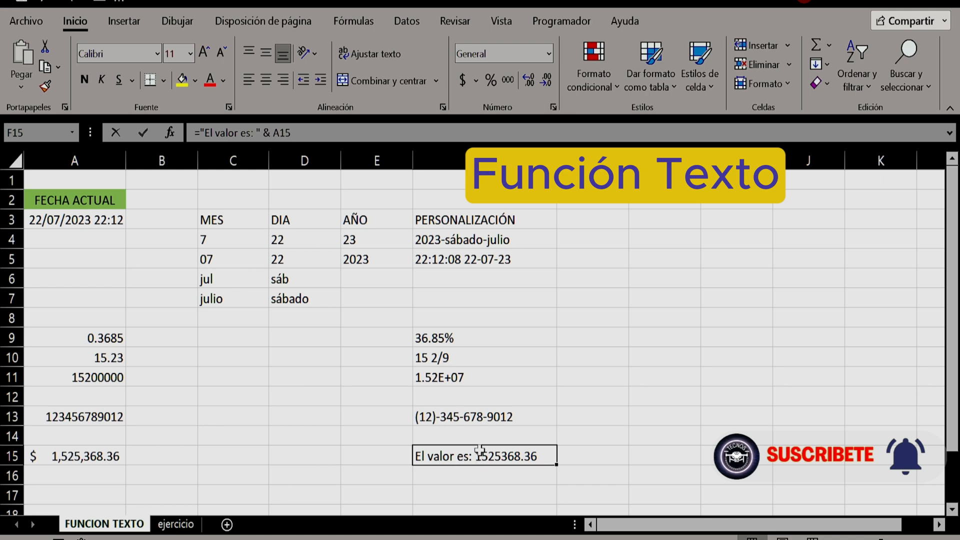
left_click(291, 140)
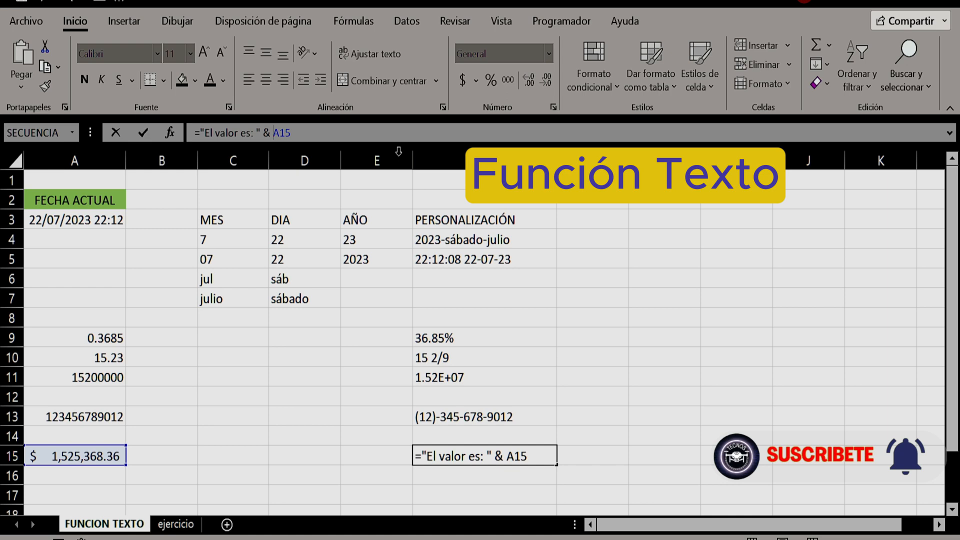
type("texto")
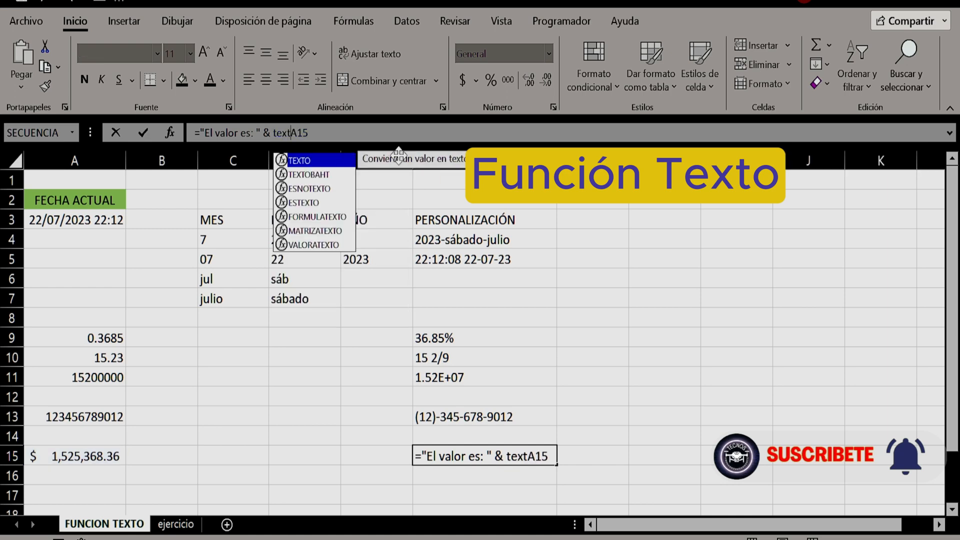
type("(")
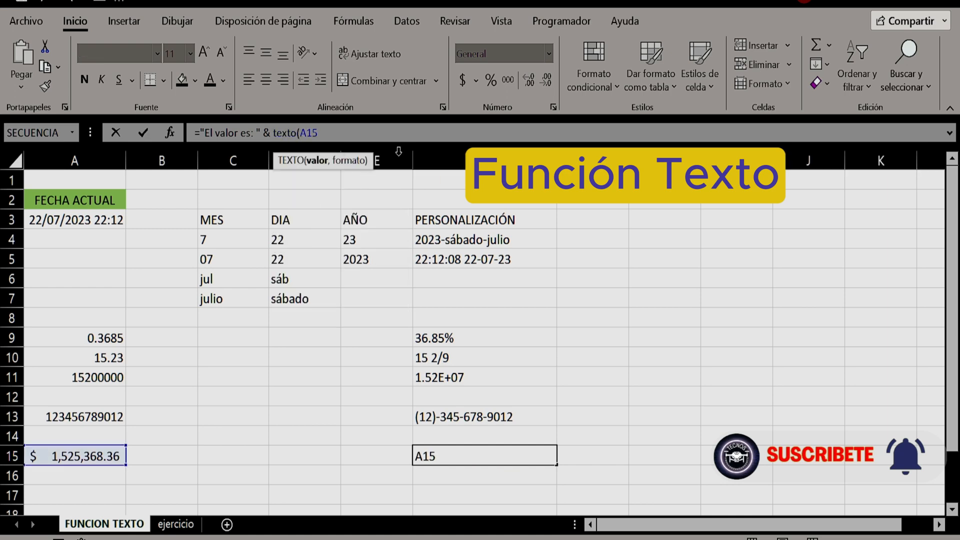
left_click(342, 132)
Complete TEXTO in F15 with the currency format "$#,##0.00" and check the entered formula
type(",\"$")
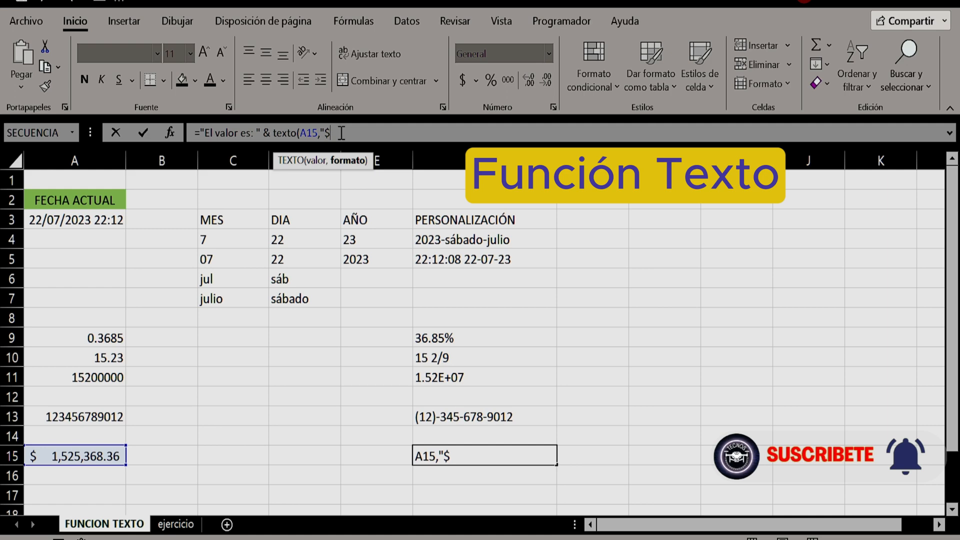
type("#,##0")
type(".00\")")
key("Return")
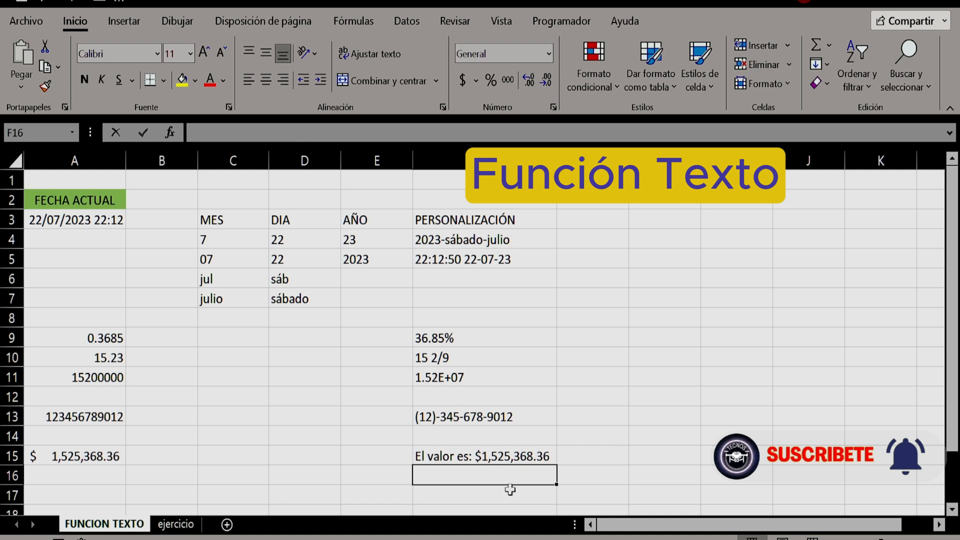
left_click(481, 455)
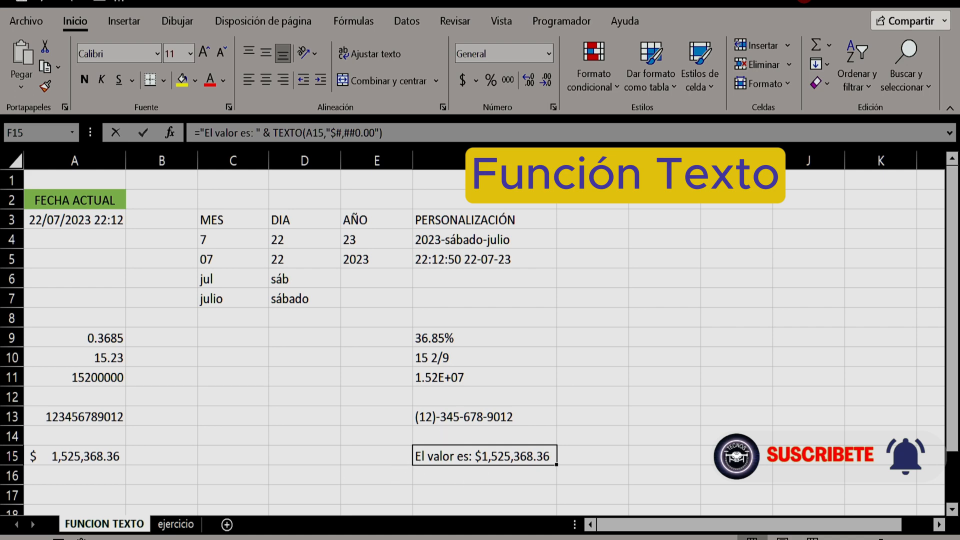
Enter the formula ="La fecha es: " & A3 in cell F16 to join the label with the current date
key("Return")
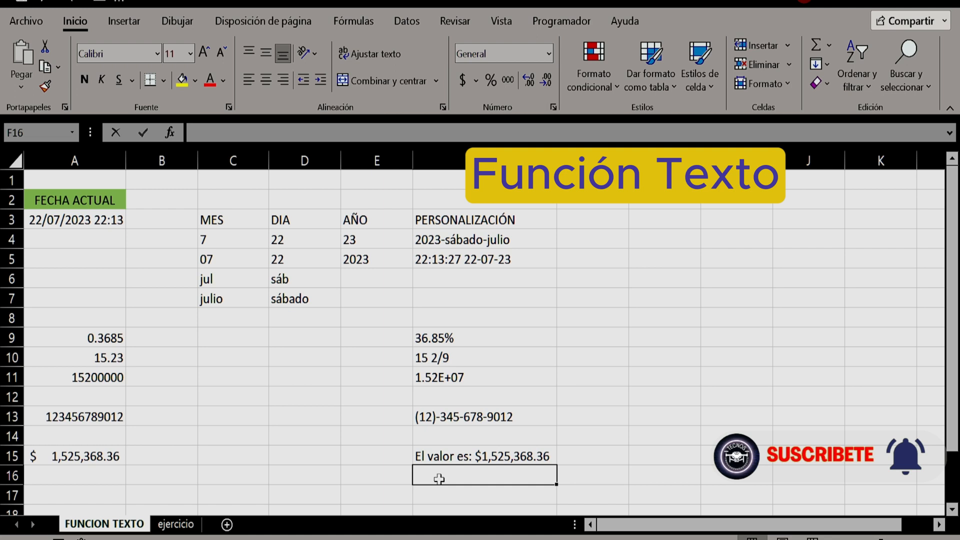
type("=")
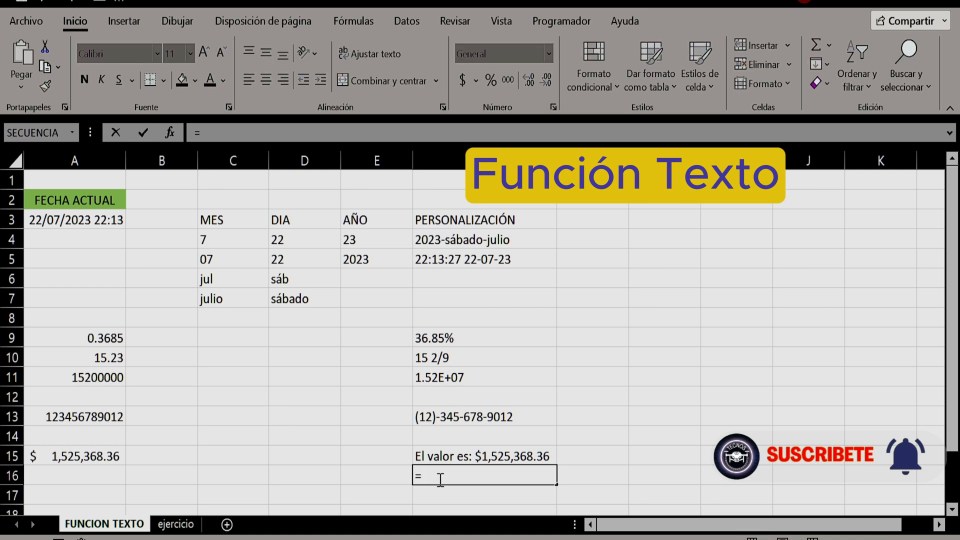
type("\"La fes")
key("BackSpace")
type("chga")
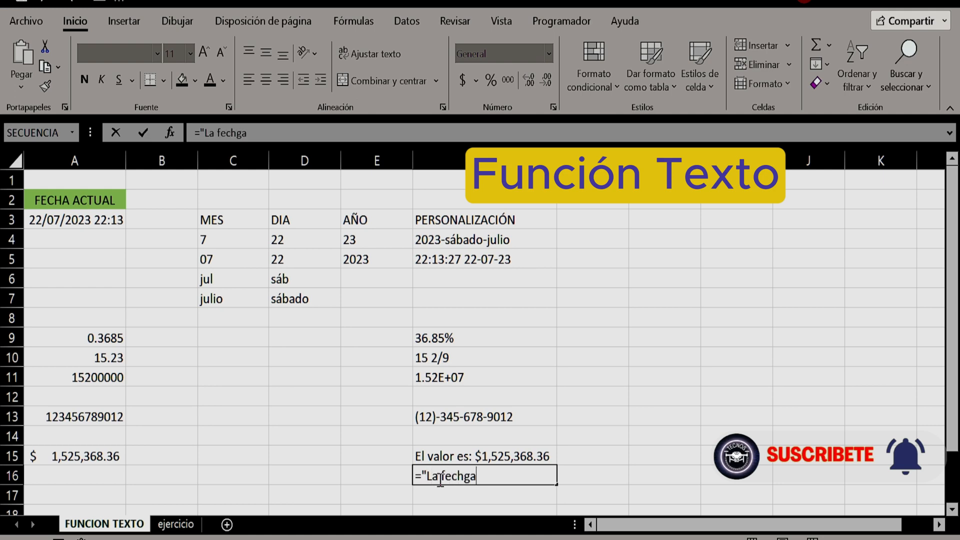
key("BackSpace")
key("BackSpace")
type("a es: \" &")
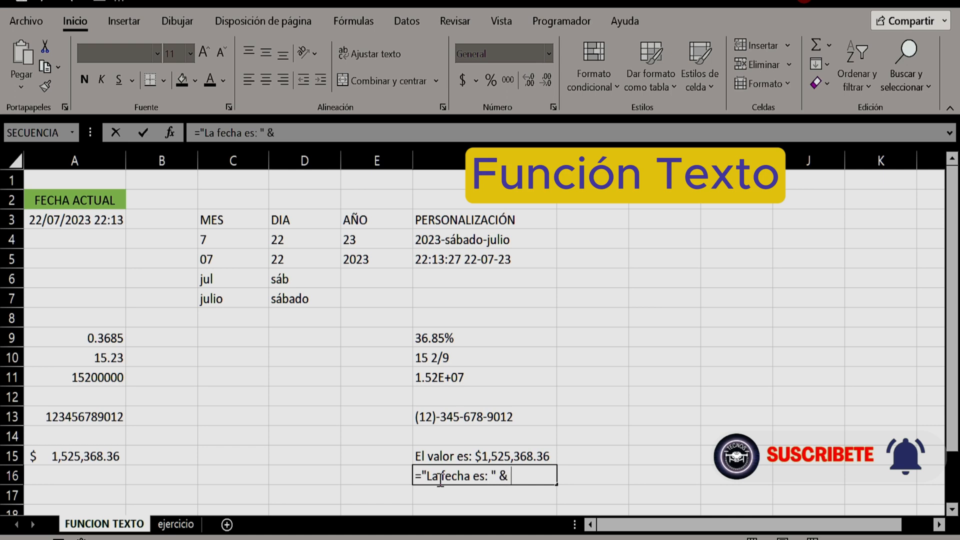
left_click(67, 220)
key("Return")
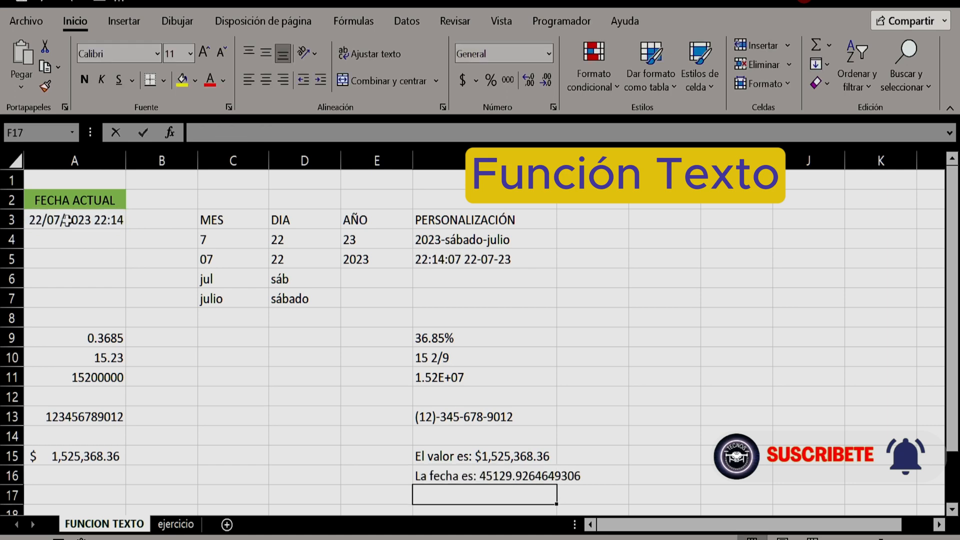
Insert the TEXTO function with its opening parenthesis before the A3 reference in the F16 formula
left_click(427, 475)
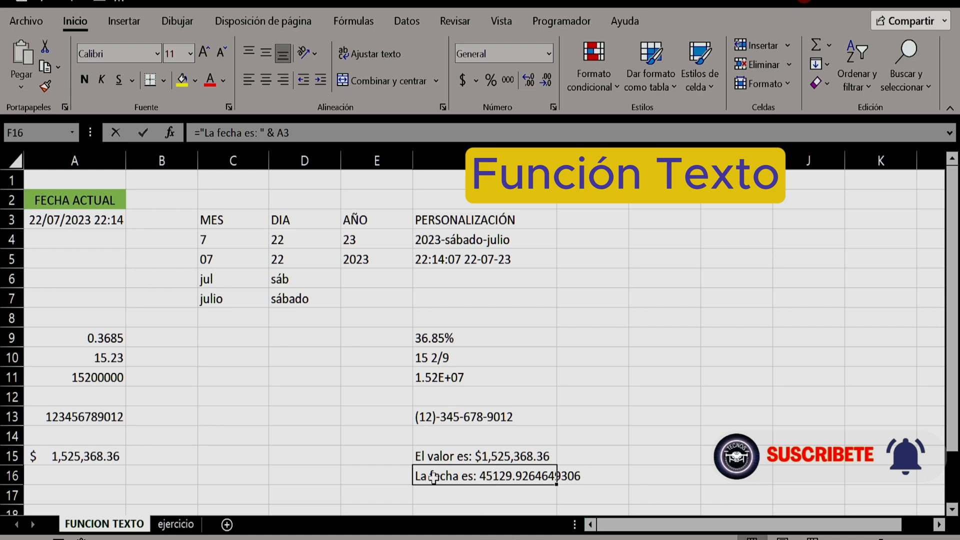
left_click(279, 134)
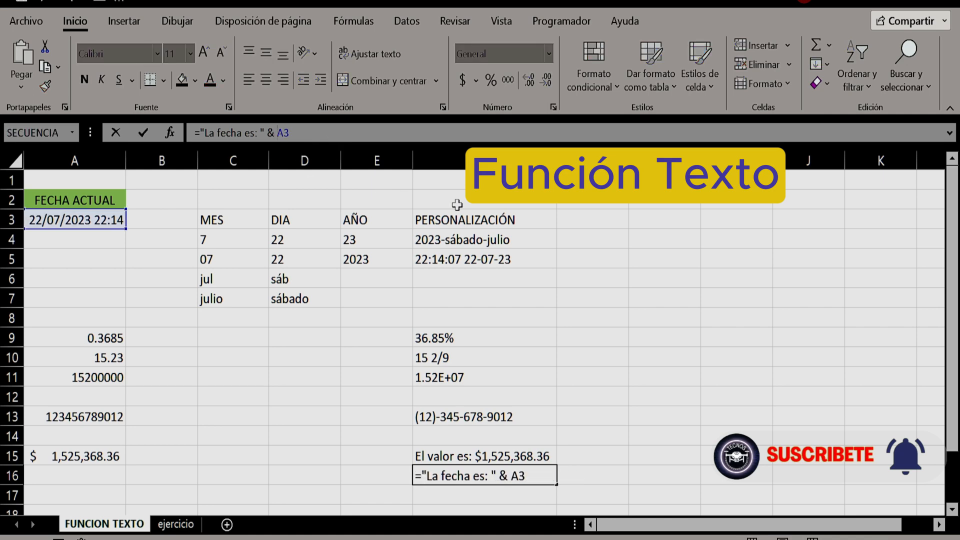
type("texto(")
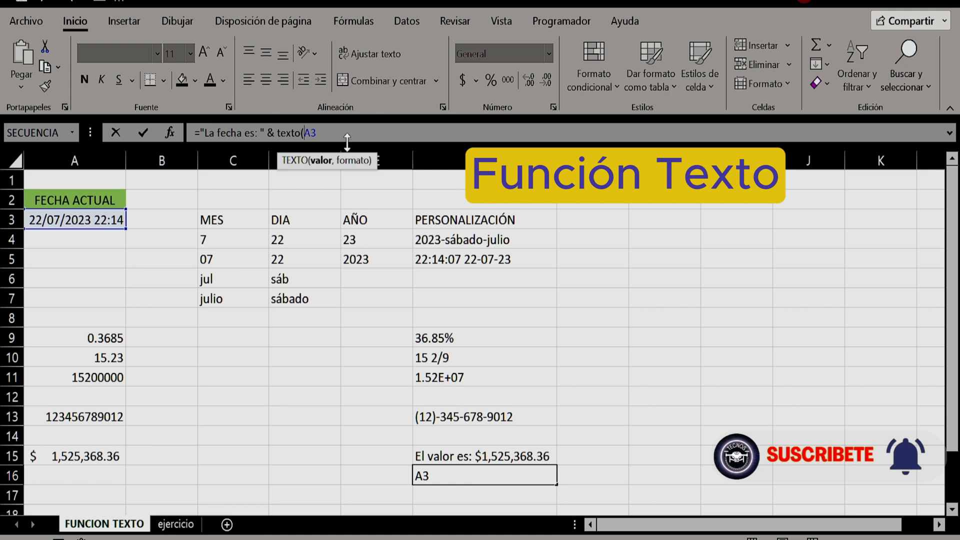
left_click(324, 134)
Add the format argument to TEXTO in F16, starting with the date pattern aaaa-mm-dd
type(",\"")
type("2023-")
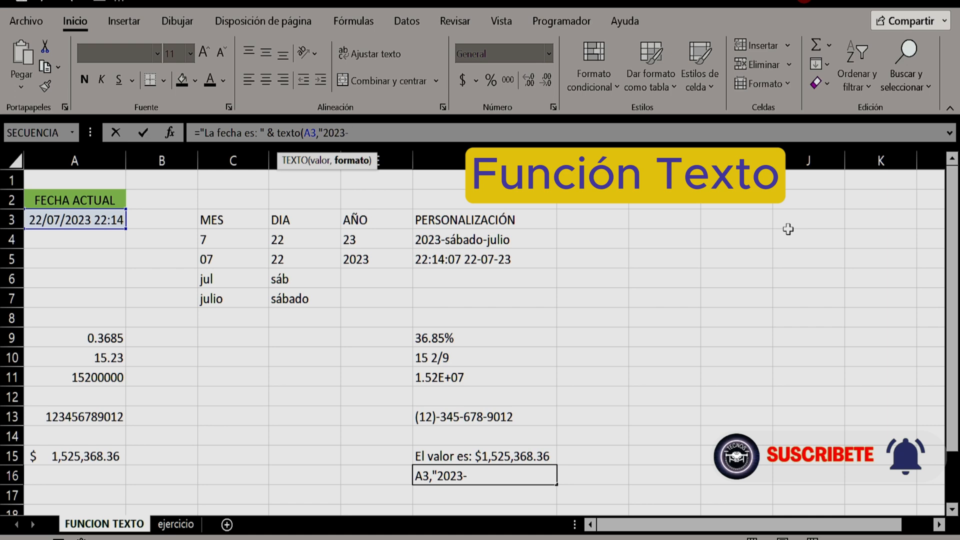
type("0")
key("BackSpace")
key("BackSpace")
key("BackSpace")
key("BackSpace")
key("BackSpace")
key("BackSpace")
type("aaaa-mm")
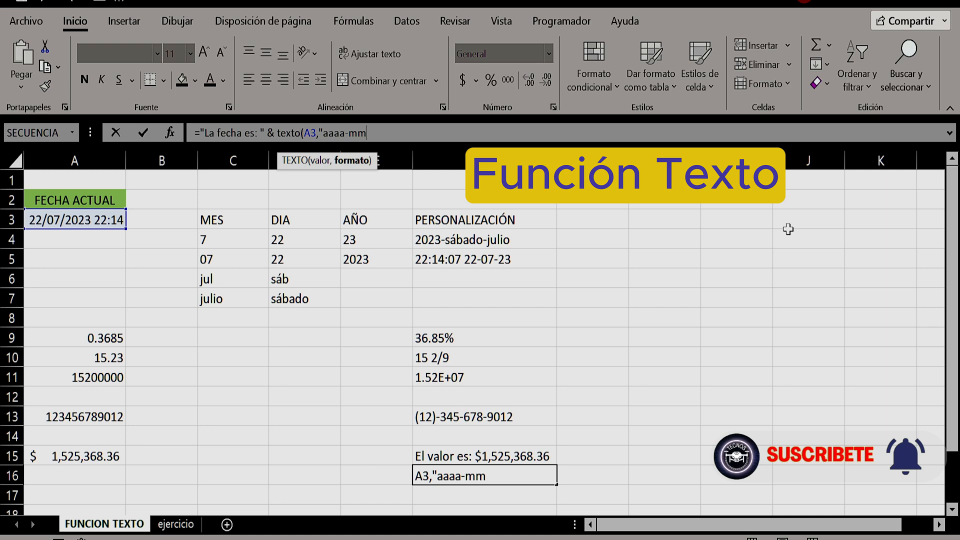
type("-dd hh:mm")
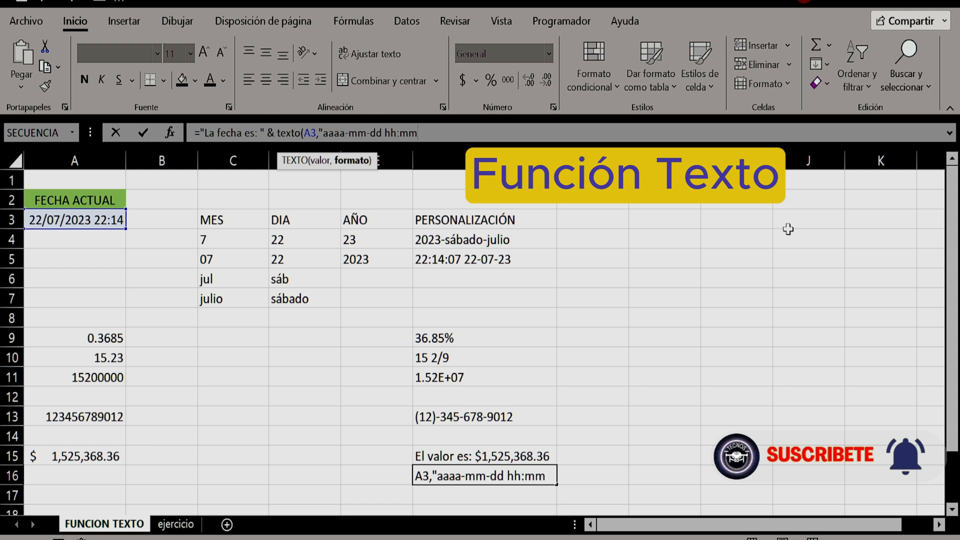
type(" am")
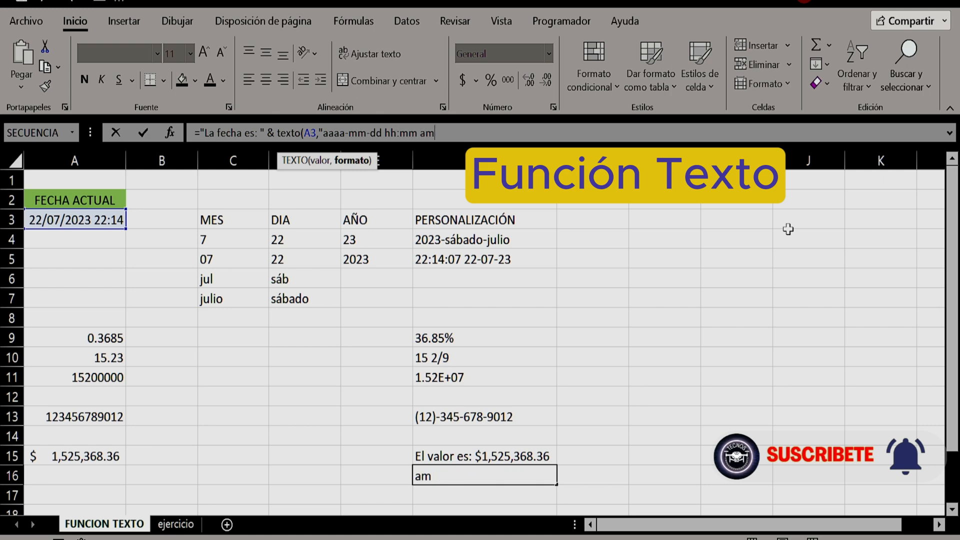
type("/pm\")")
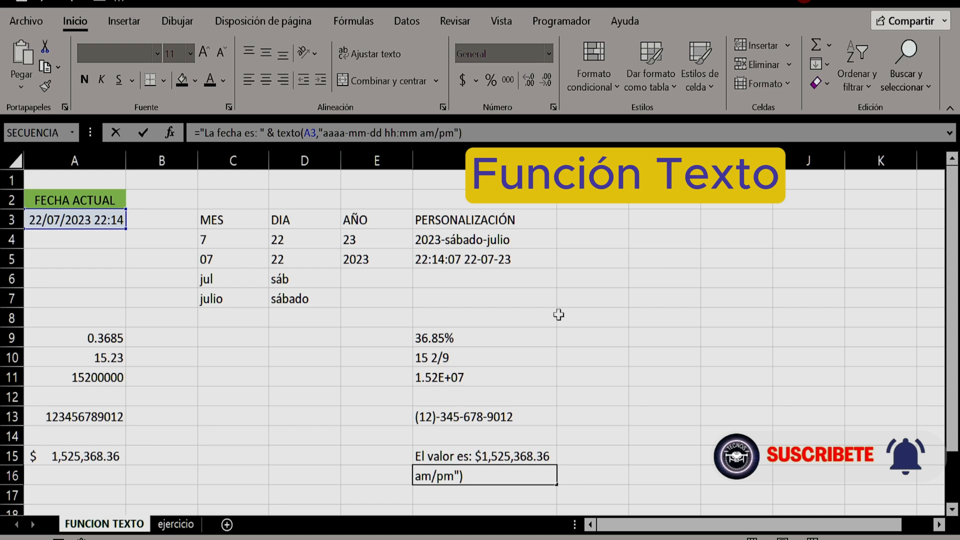
Extend the F16 format with the time pattern hh:mm am/pm, close the function and enter the formula
key("Return")
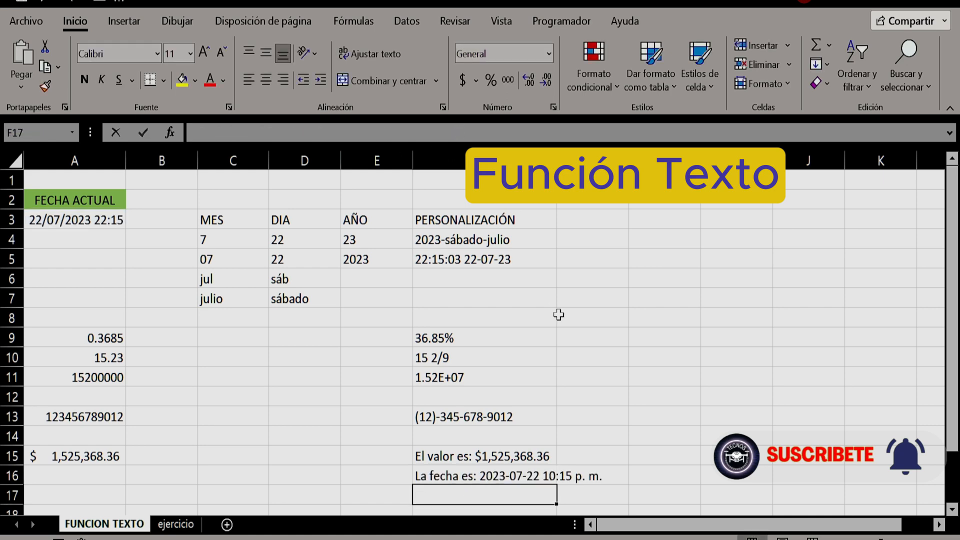
Check the formula in F16 and autofit column F to the width of its contents
left_click(439, 475)
scroll(410, 413, "down", 2)
scroll(409, 414, "up", 2)
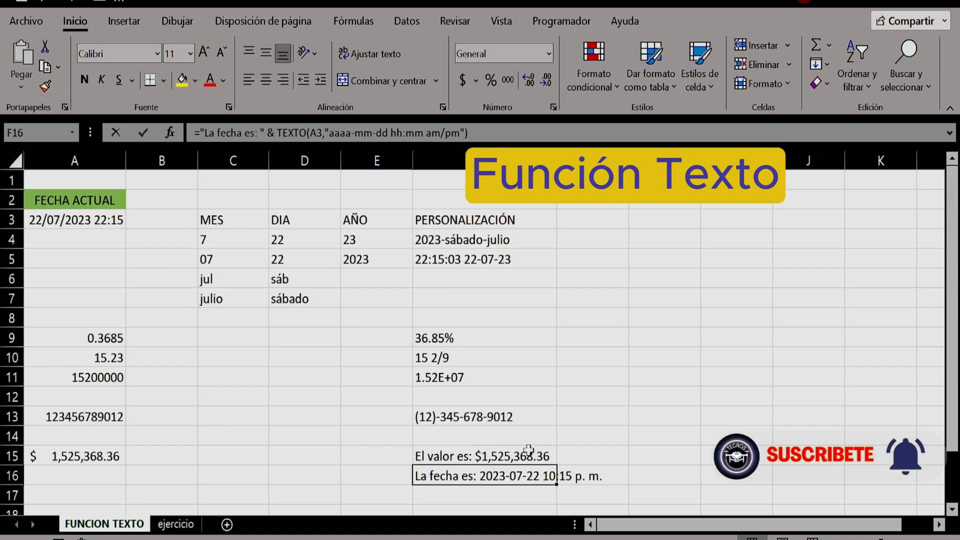
double_click(556, 160)
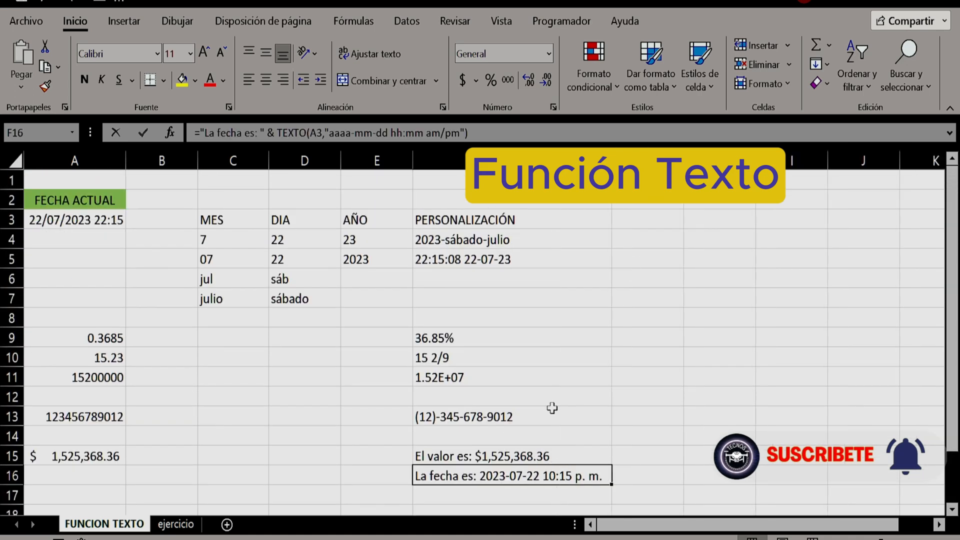
scroll(552, 300, "down", 1)
scroll(383, 360, "up", 1)
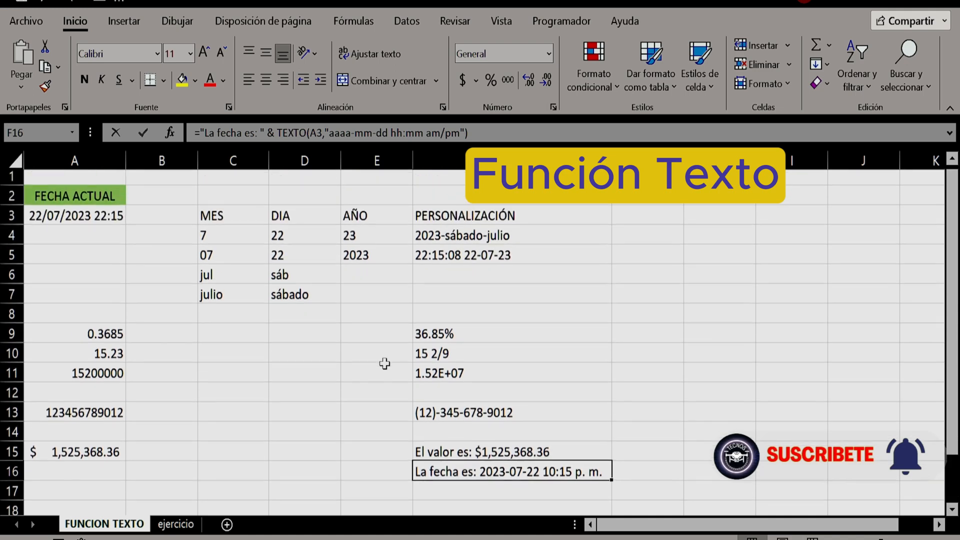